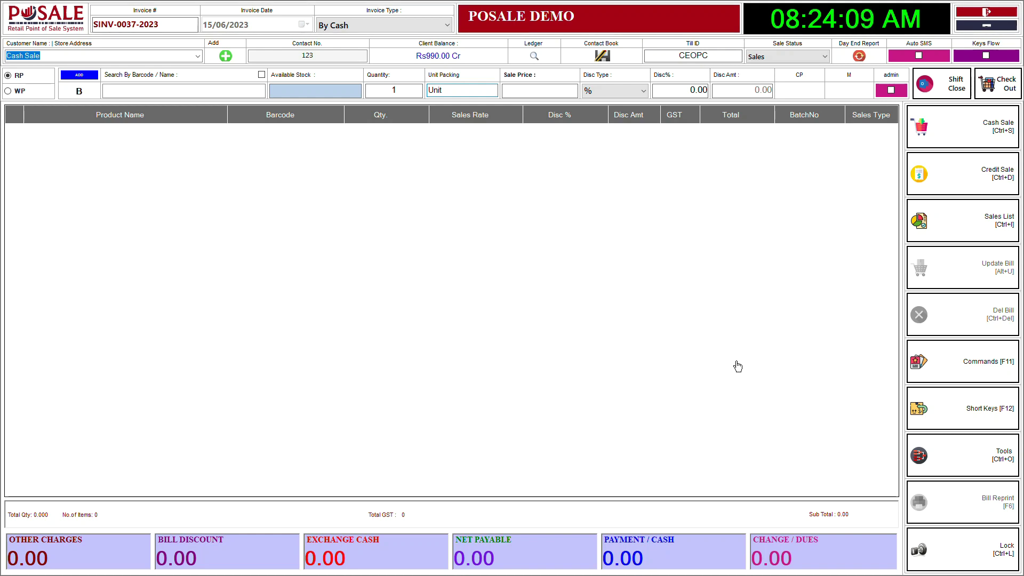
# Step: Search the product list by name for "shampoo", and replace that search with "sugar"
pyautogui.click(190, 90)
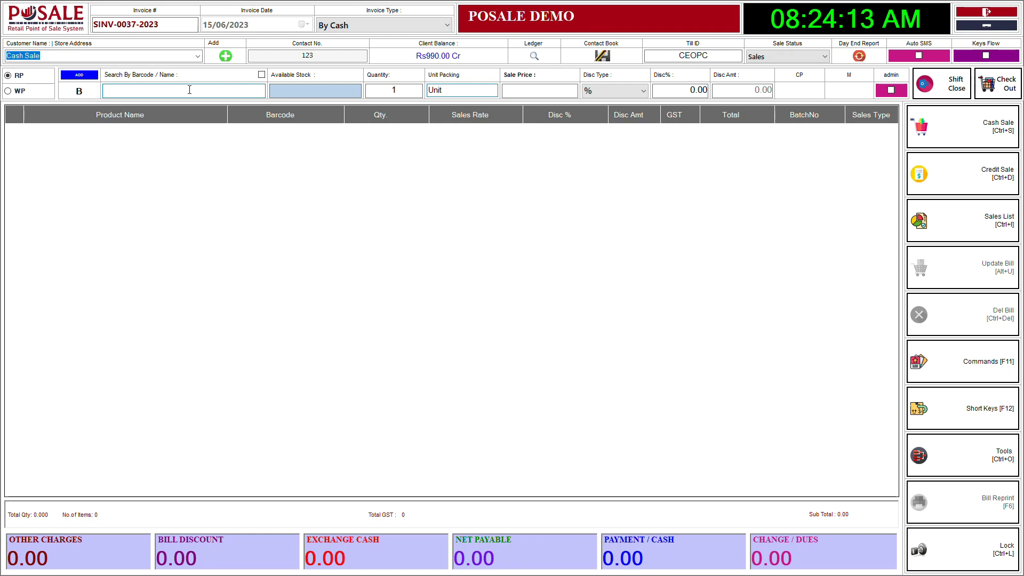
pyautogui.write('shampoo')
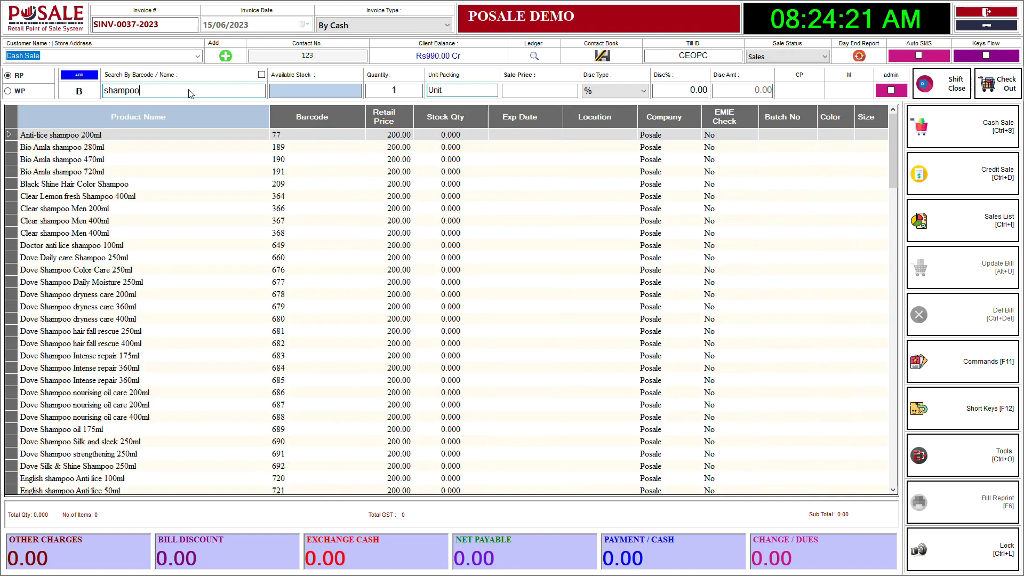
pyautogui.press('BackSpace')
pyautogui.press('BackSpace')
pyautogui.press('BackSpace')
pyautogui.press('BackSpace')
pyautogui.press('BackSpace')
pyautogui.press('BackSpace')
pyautogui.press('BackSpace')
pyautogui.write('sugar')
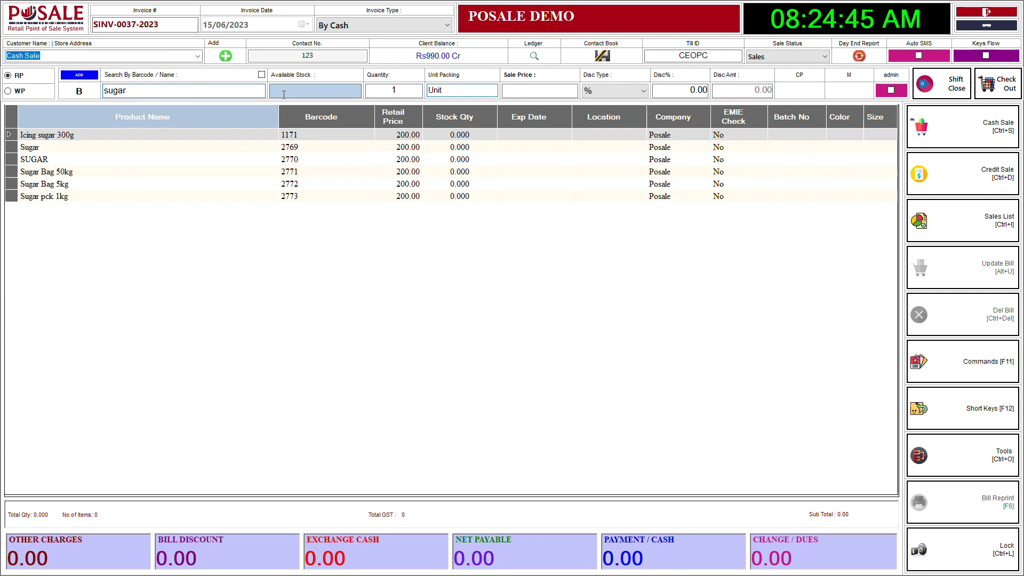
# Step: Enable fast search for products and search again for "sugar"
pyautogui.click(261, 76)
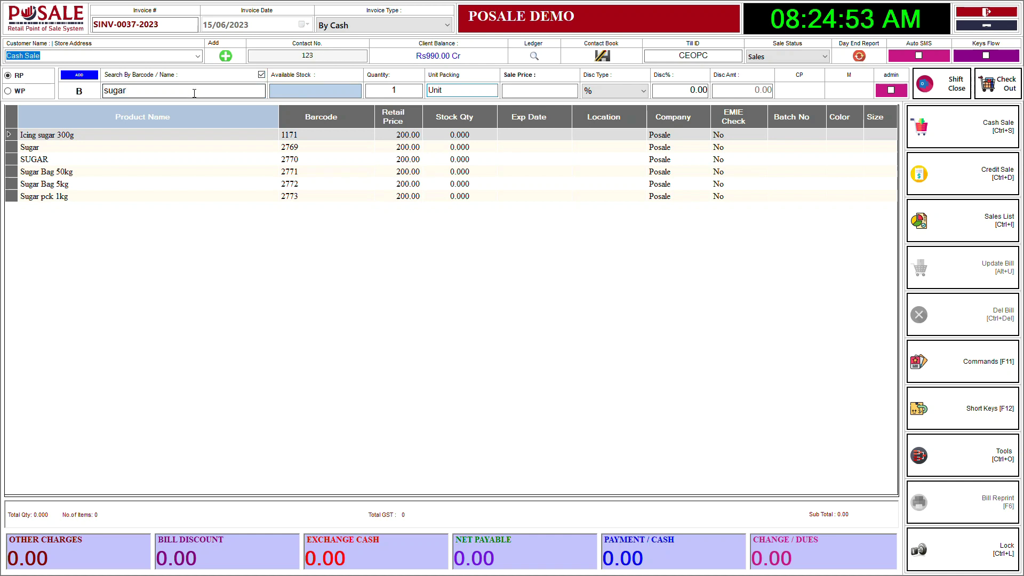
pyautogui.moveTo(193, 93); pyautogui.dragTo(93, 83)
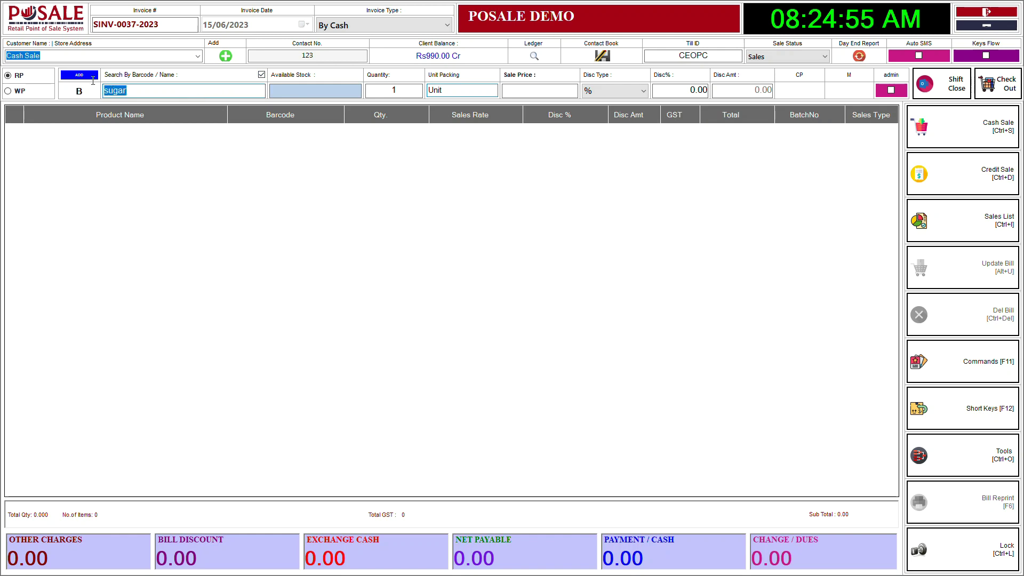
pyautogui.write('s')
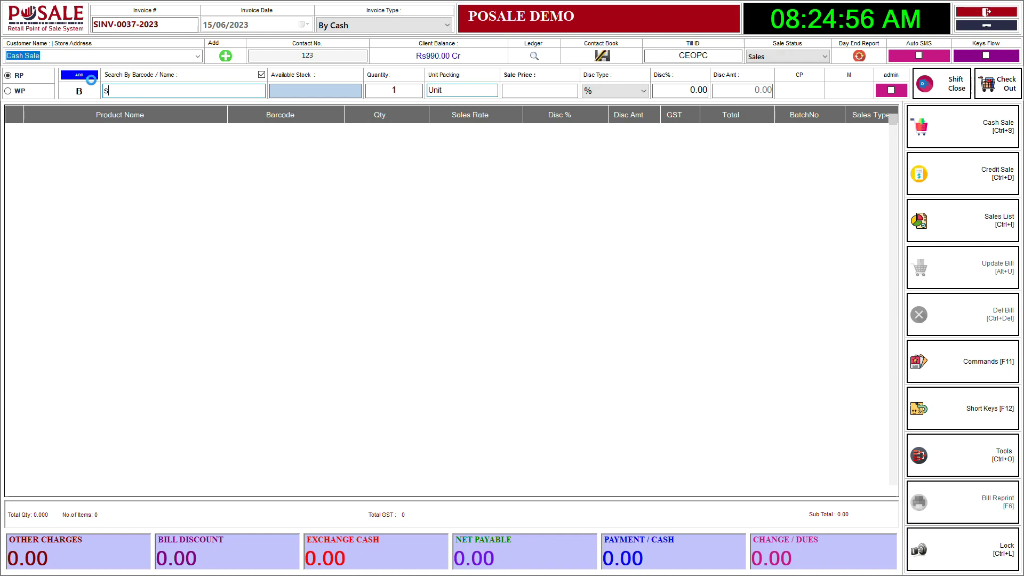
pyautogui.write('u')
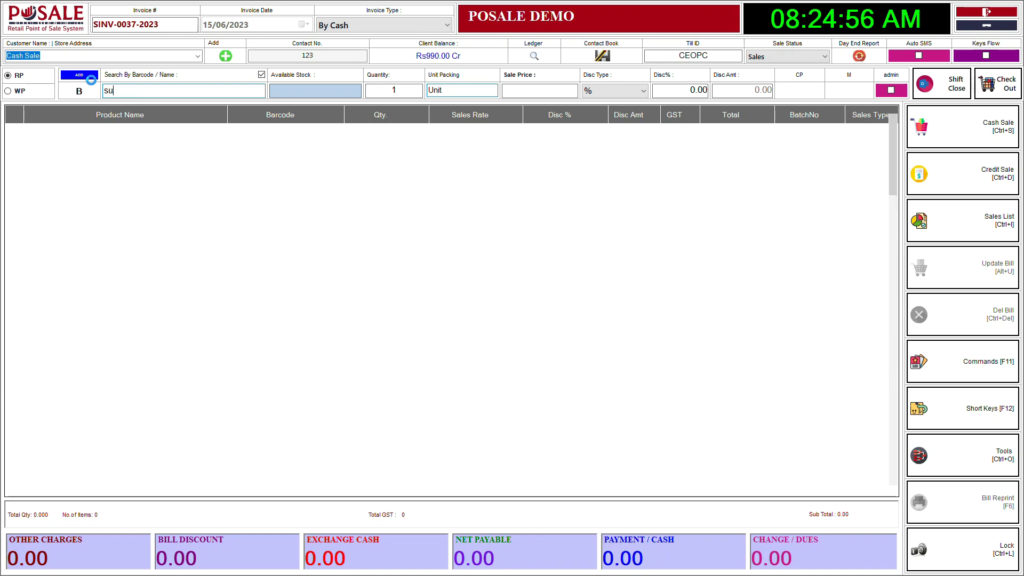
pyautogui.write('gar')
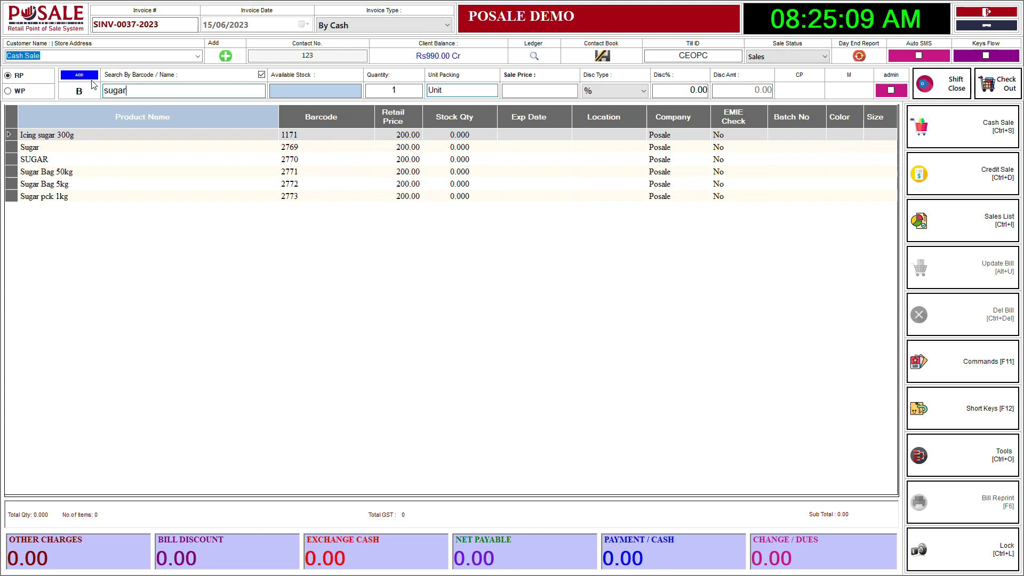
# Step: Narrow the product search to "sugar p" and "sugar b", and return it to "sugar"
pyautogui.write('p')
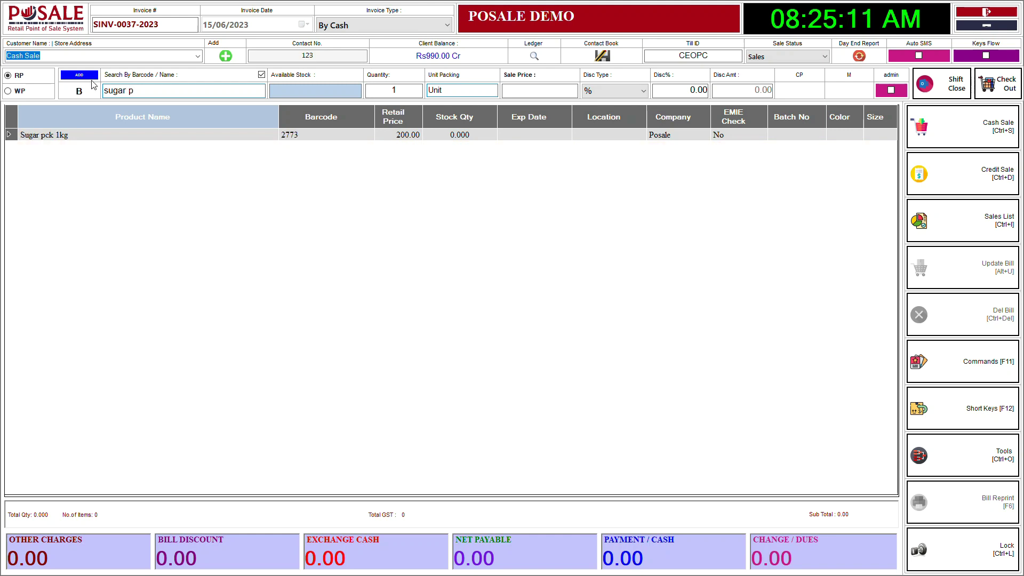
pyautogui.press('BackSpace')
pyautogui.write('b')
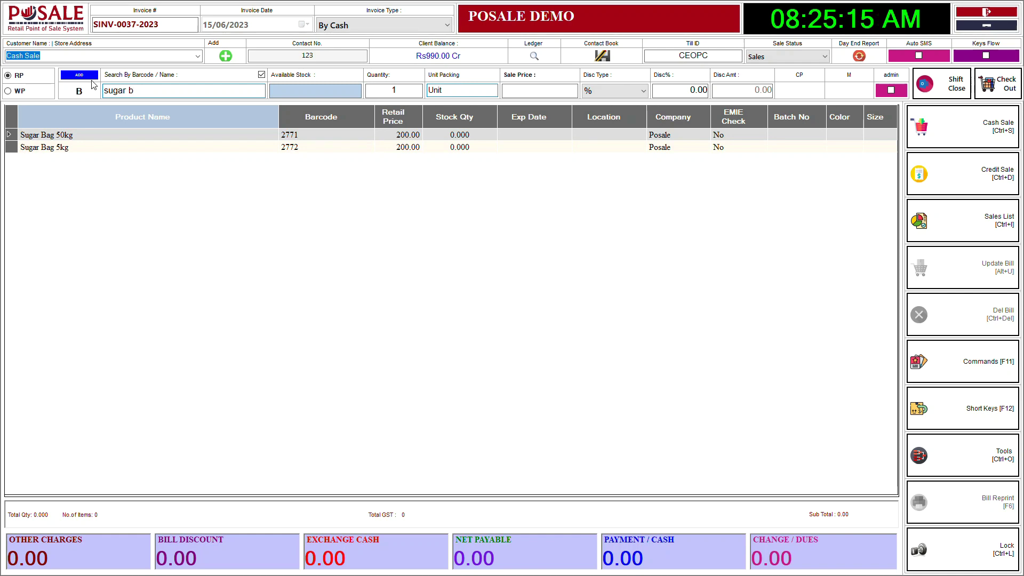
pyautogui.press('BackSpace')
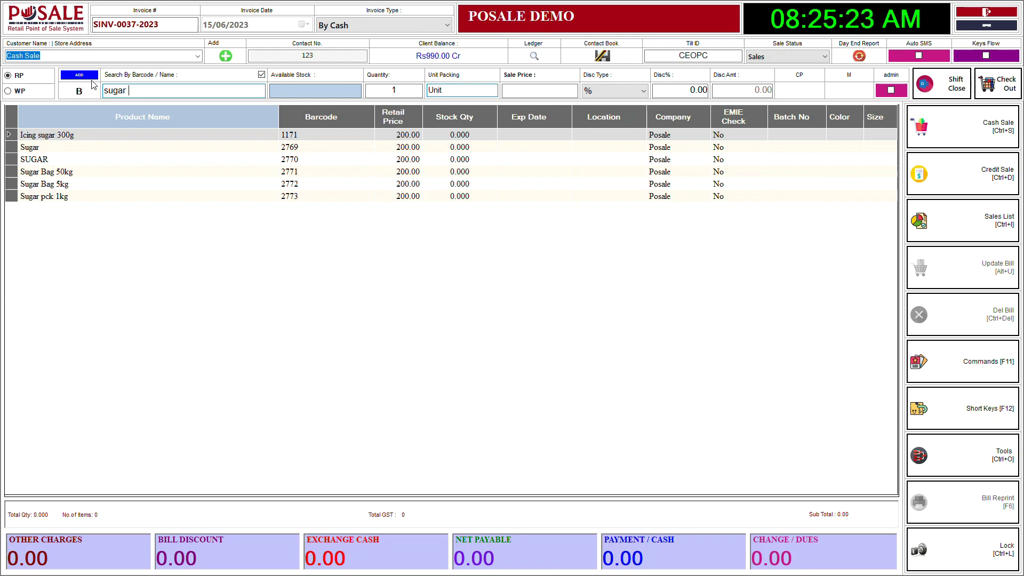
# Step: Check the list of POS shortcut keys, and try the "sugar p" search with fast search off
pyautogui.click(952, 408)
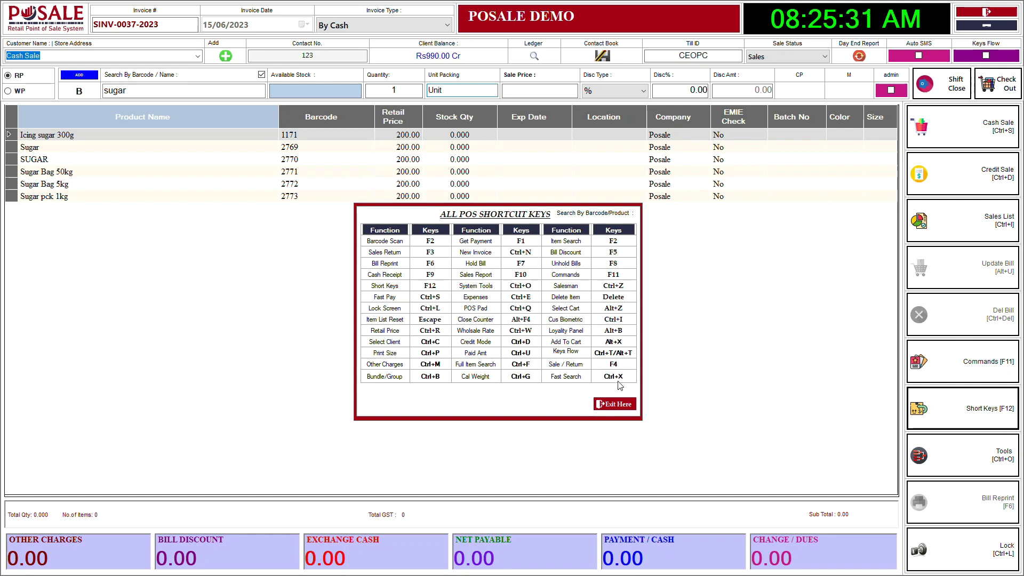
pyautogui.click(615, 404)
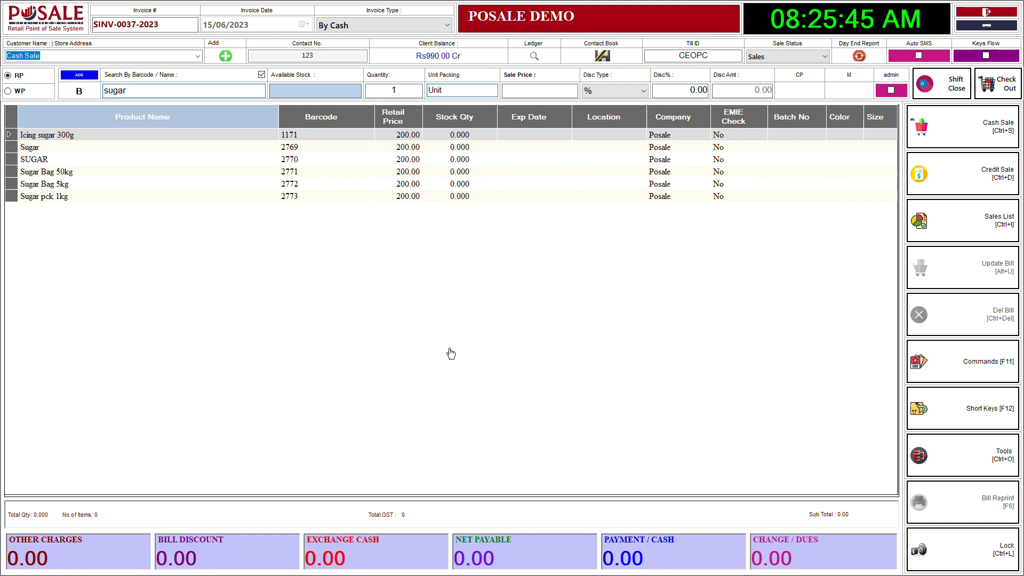
pyautogui.write('p')
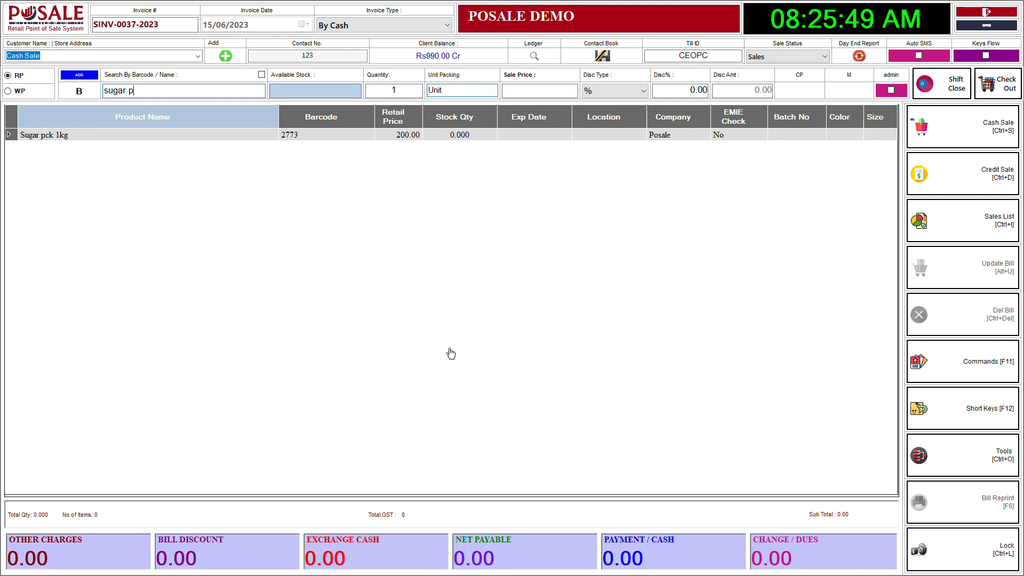
pyautogui.press('BackSpace')
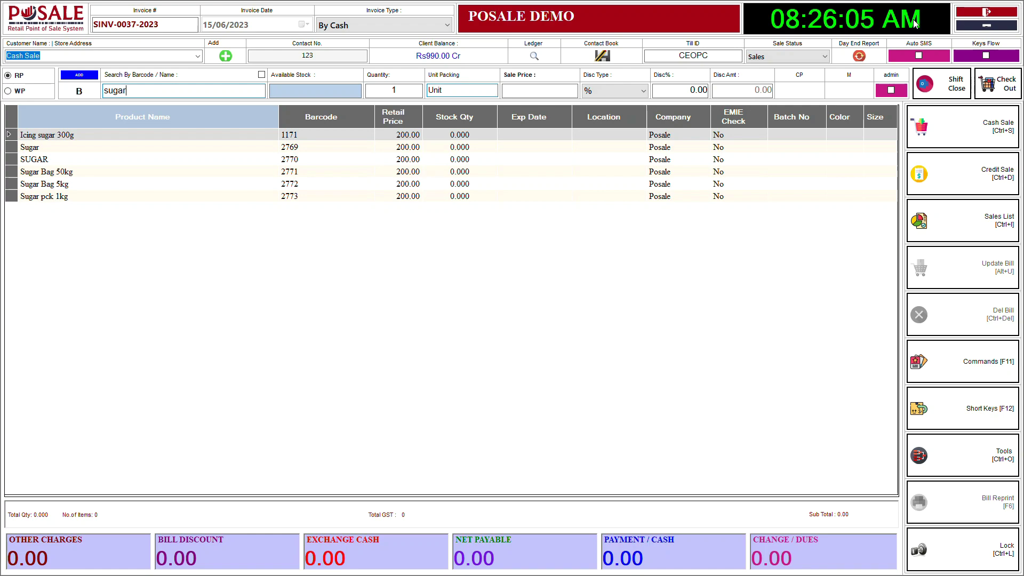
# Step: Return to the dashboard, enable Active Item Fast Search in the business software configuration and save it
pyautogui.click(971, 16)
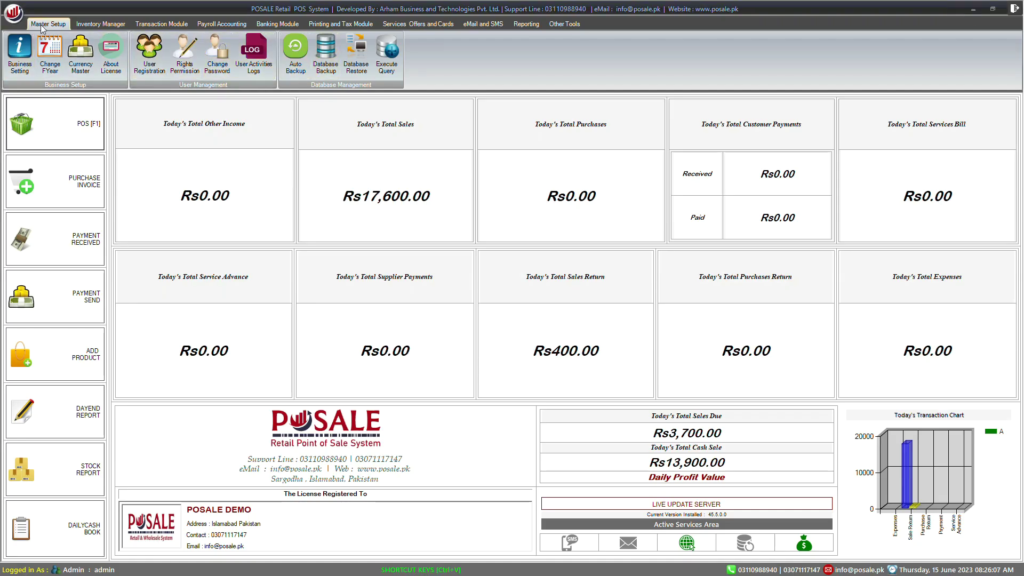
pyautogui.click(20, 51)
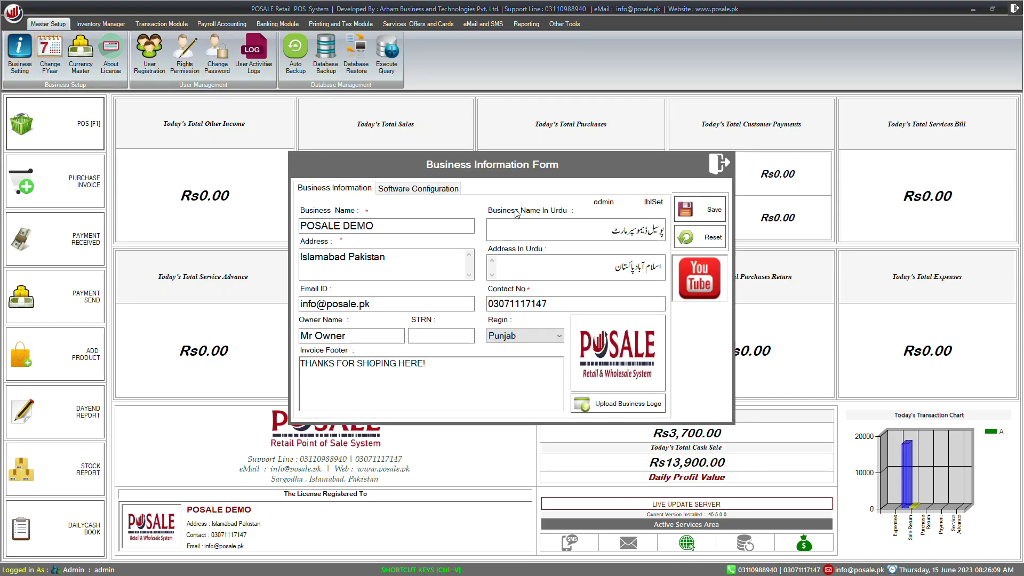
pyautogui.click(433, 189)
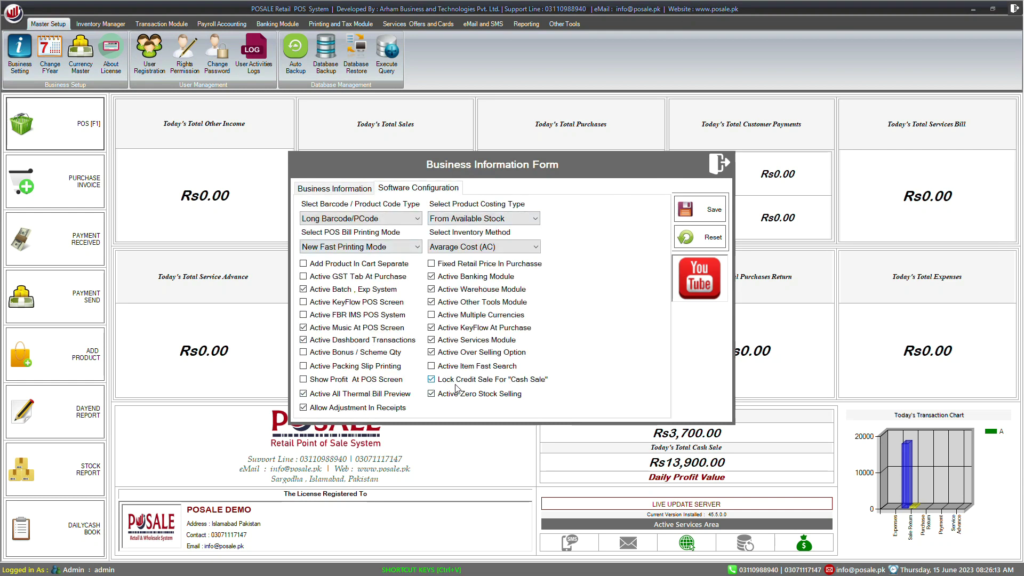
pyautogui.click(489, 370)
pyautogui.click(693, 209)
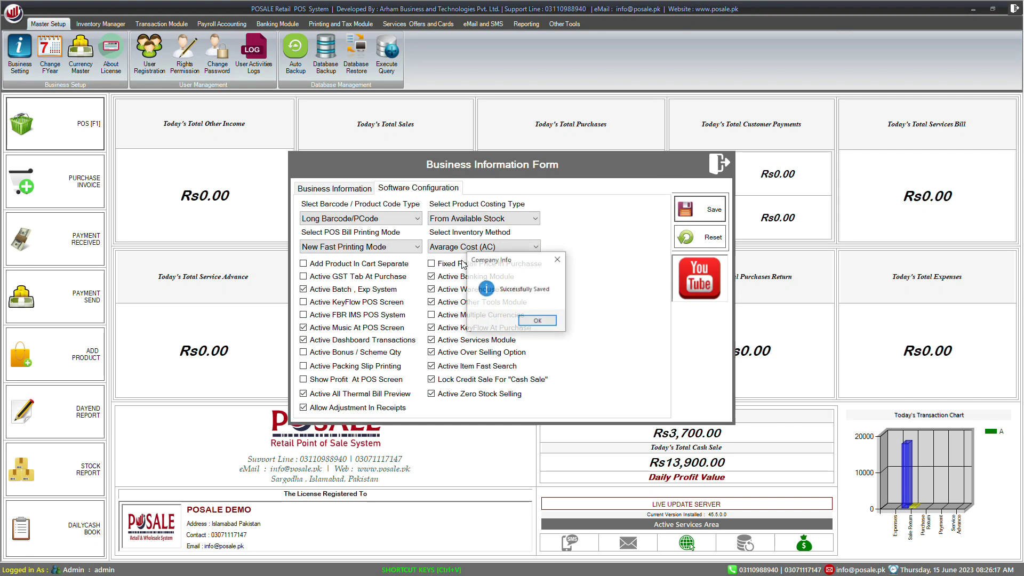
pyautogui.click(528, 321)
# Step: Reopen the POS screen, search the products for "soap" and clear the search
pyautogui.click(71, 123)
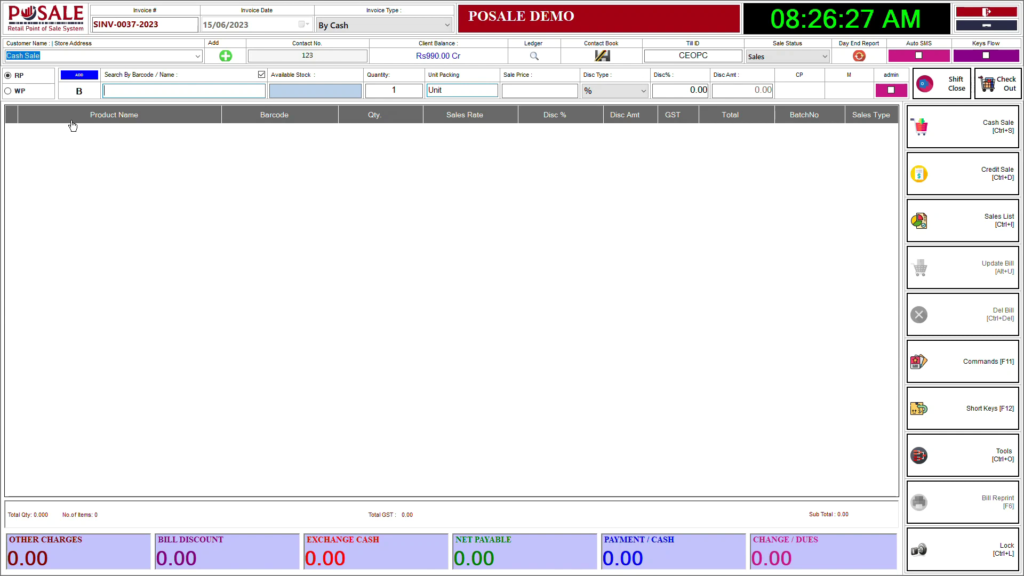
pyautogui.write('s')
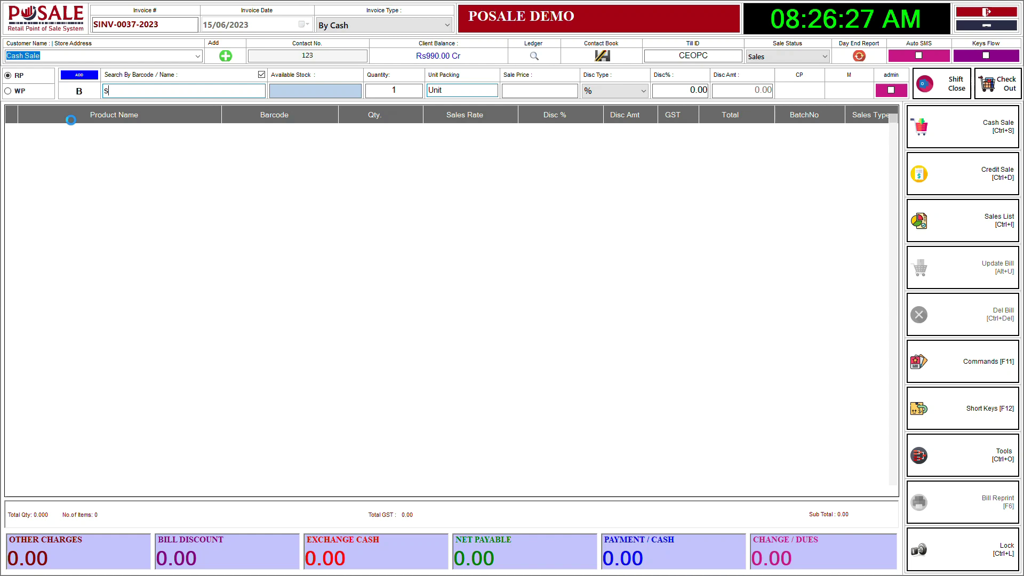
pyautogui.write('oap')
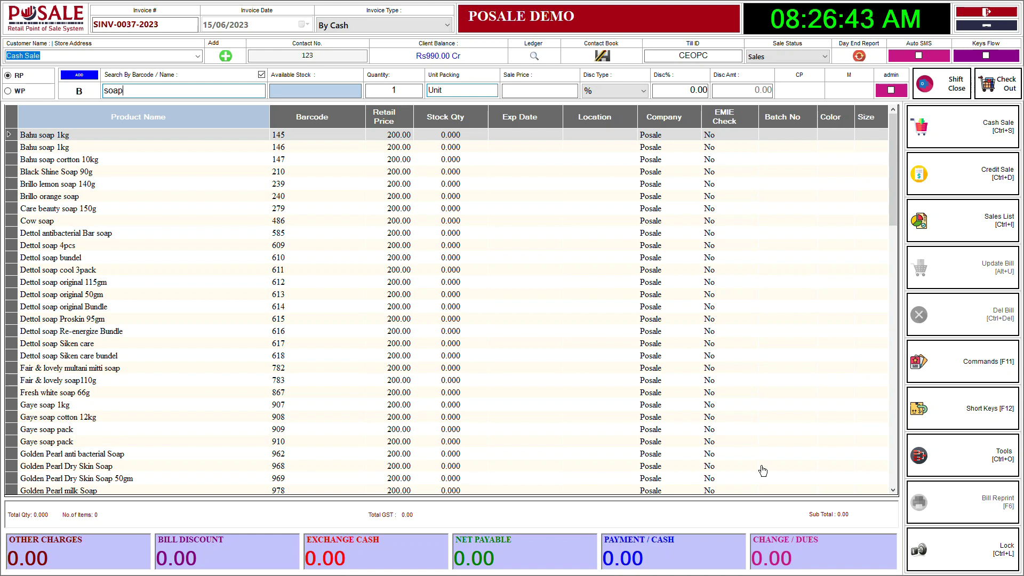
pyautogui.press('Escape')
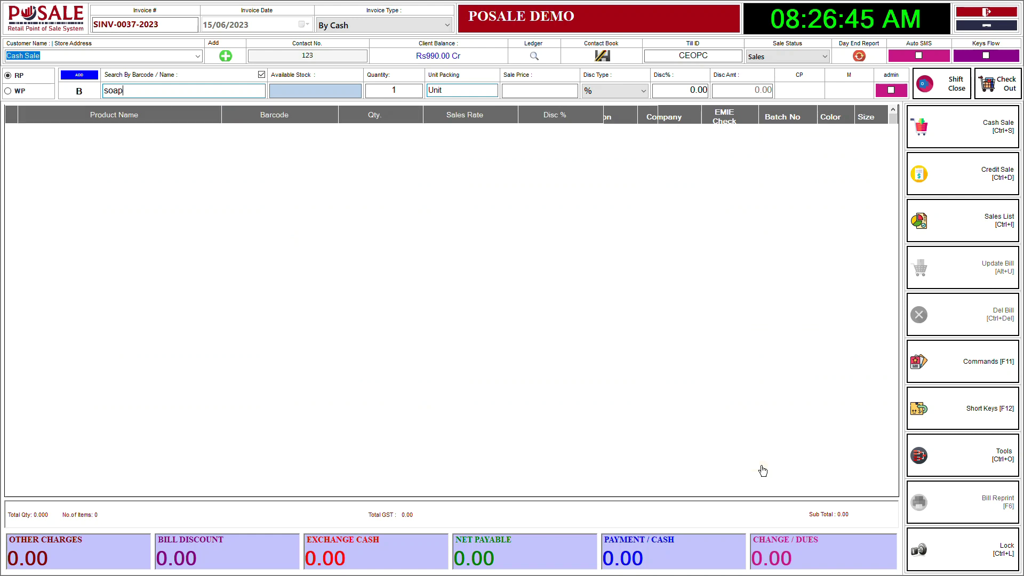
pyautogui.press('BackSpace')
pyautogui.press('BackSpace')
pyautogui.press('BackSpace')
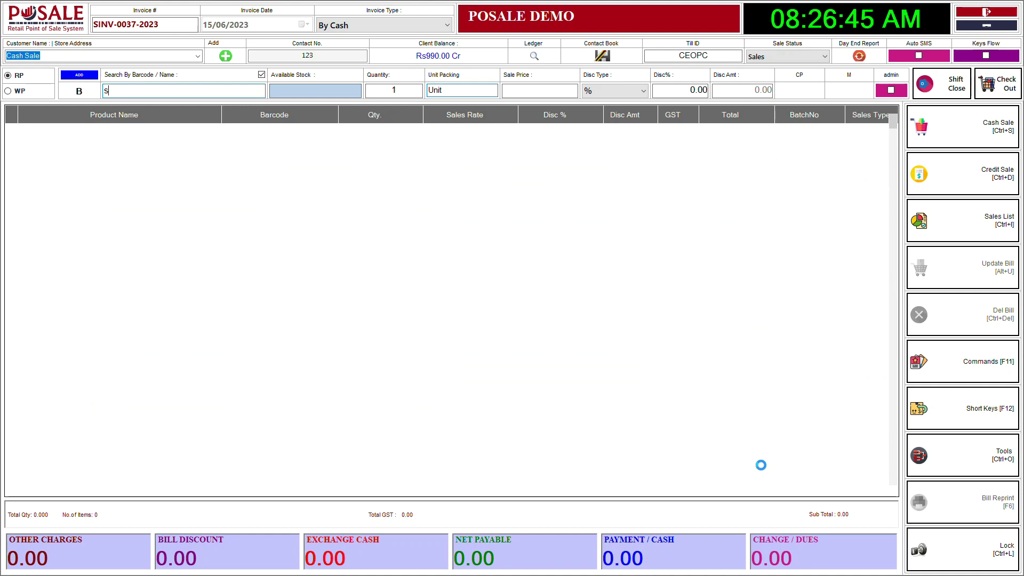
pyautogui.press('BackSpace')
# Step: Search the products for "fresh", browse the matches down to Comfort morning fresh 400ml, and close the list
pyautogui.click(164, 91)
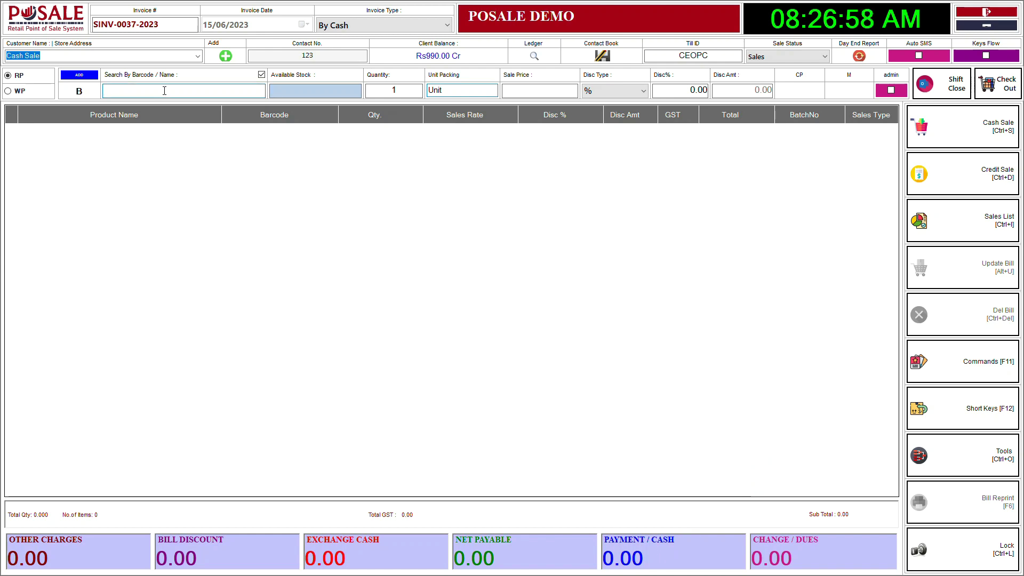
pyautogui.write('f')
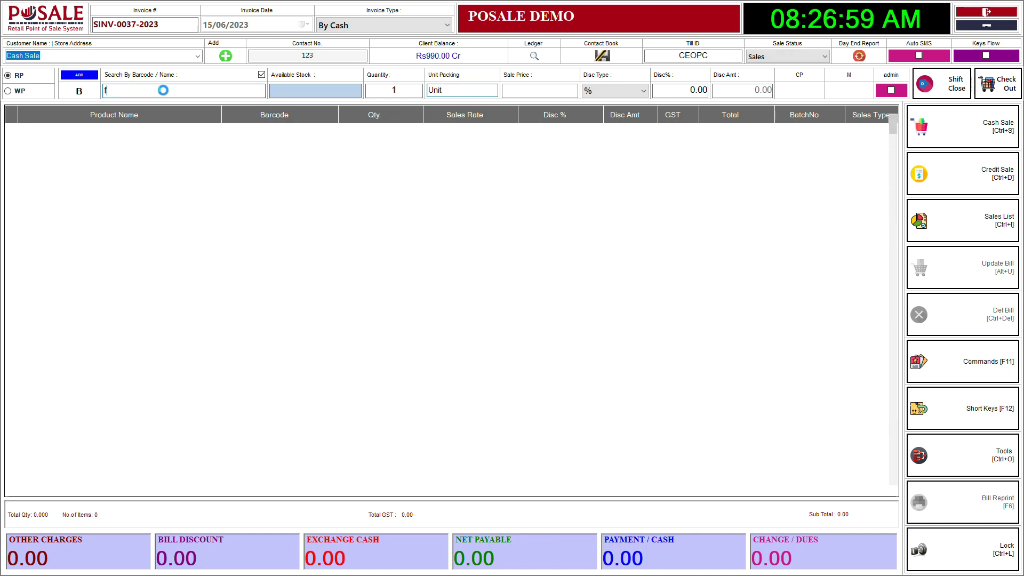
pyautogui.write('resh')
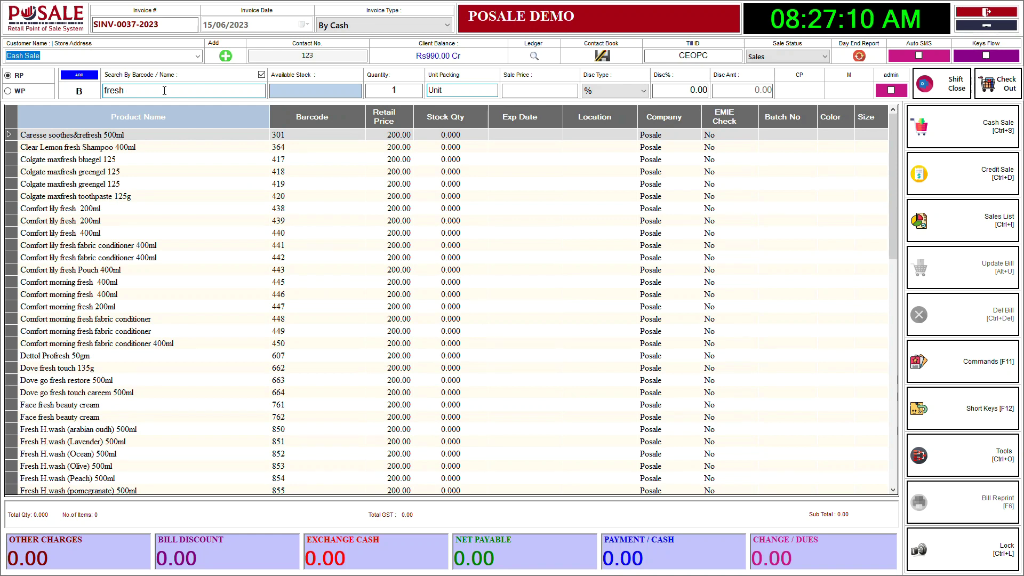
pyautogui.press('Down')
pyautogui.press('Down')
pyautogui.press('Down')
pyautogui.press('Down')
pyautogui.press('Down')
pyautogui.press('Down')
pyautogui.press('Down')
pyautogui.press('Down')
pyautogui.press('Down')
pyautogui.press('Down')
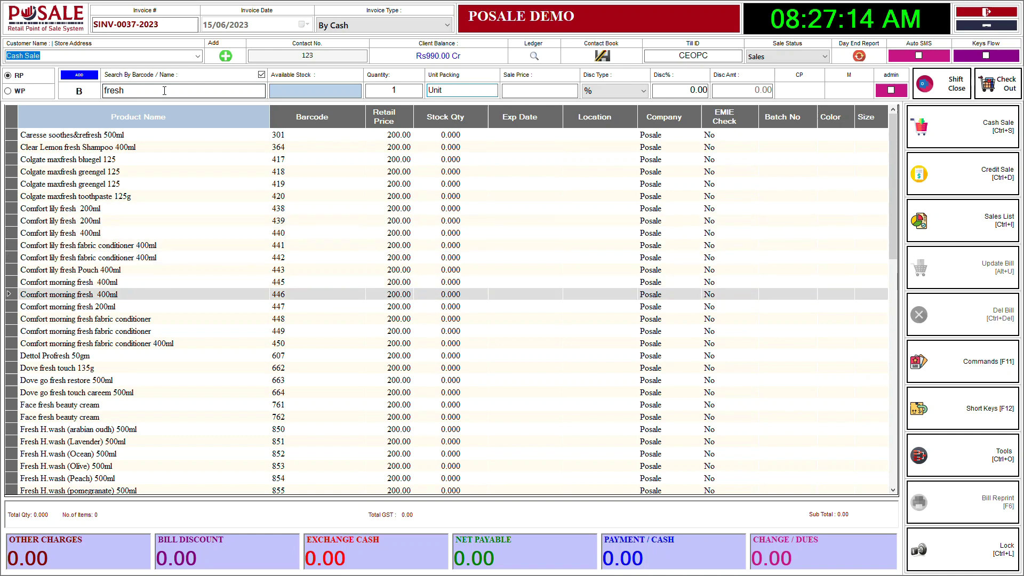
pyautogui.press('Escape')
# Step: Turn off fast search on the POS screen, and disable and save Active Item Fast Search in the software configuration
pyautogui.click(262, 75)
pyautogui.click(992, 11)
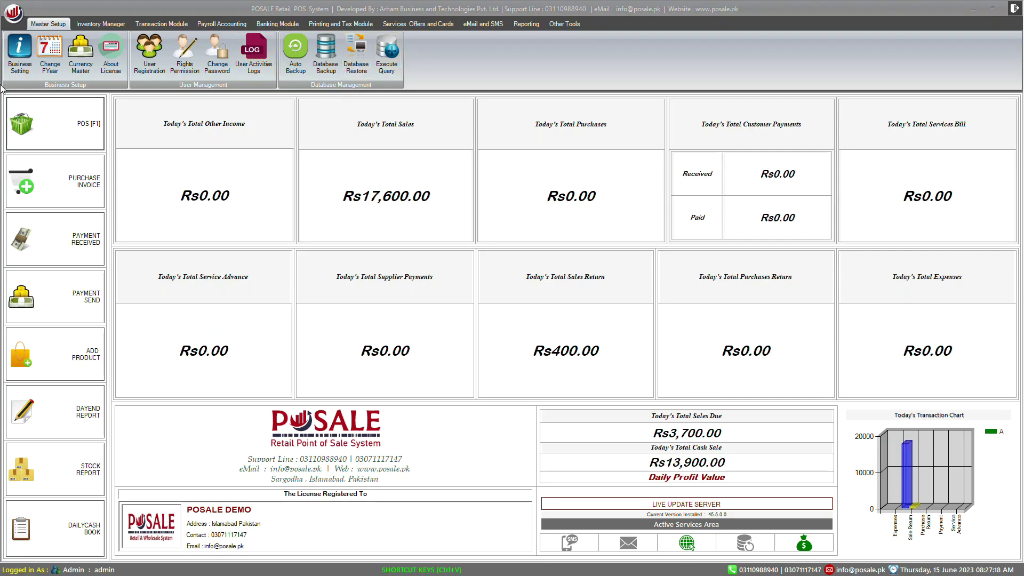
pyautogui.click(20, 51)
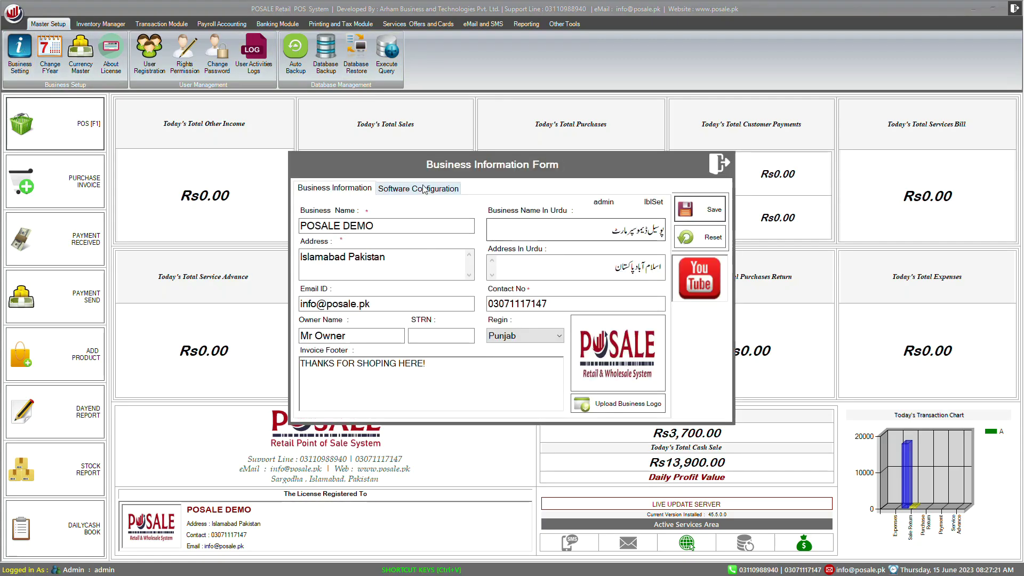
pyautogui.click(425, 188)
pyautogui.click(472, 371)
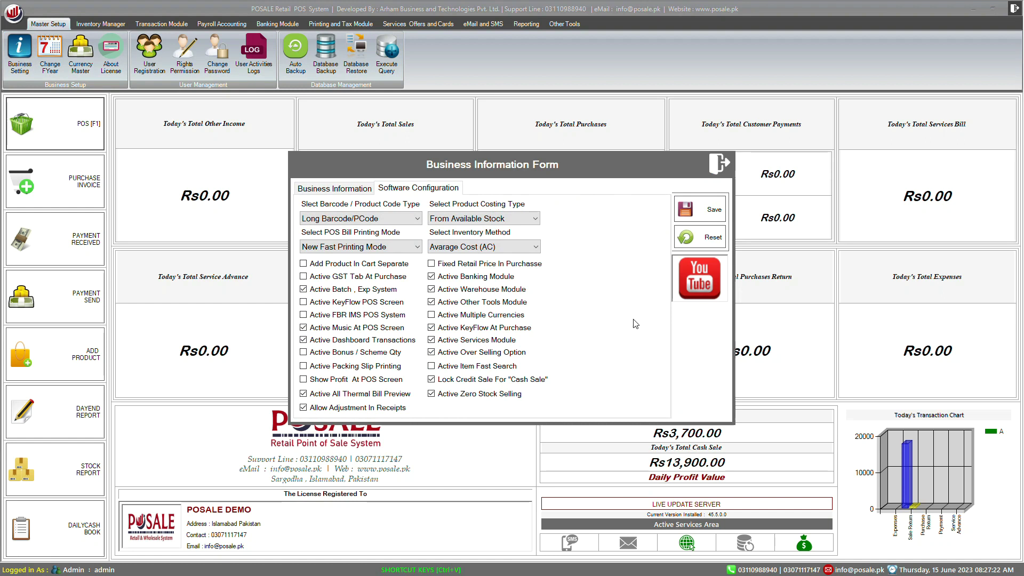
pyautogui.click(696, 210)
pyautogui.click(544, 322)
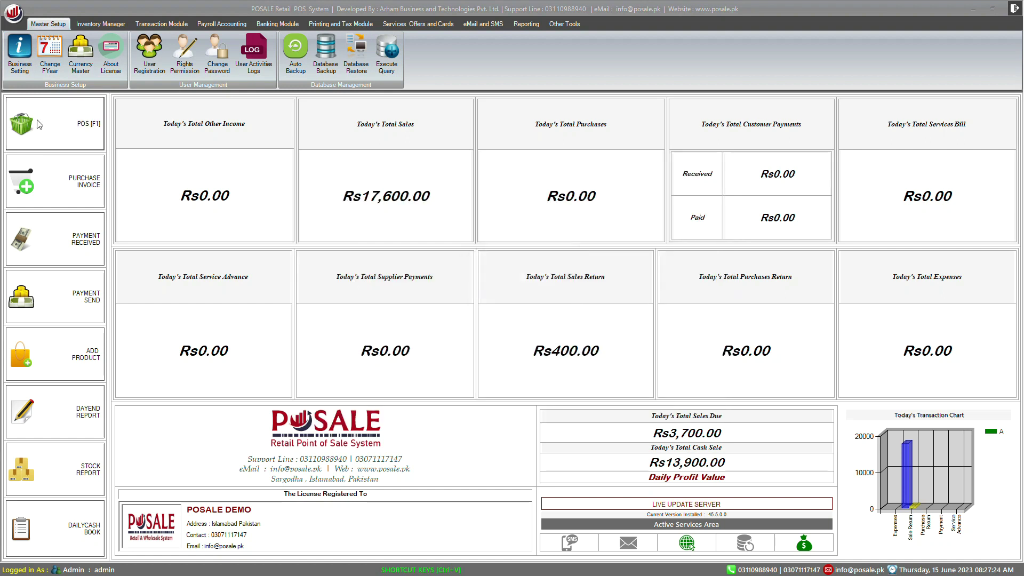
# Step: Reopen the POS screen and open the Contact Book
pyautogui.click(42, 124)
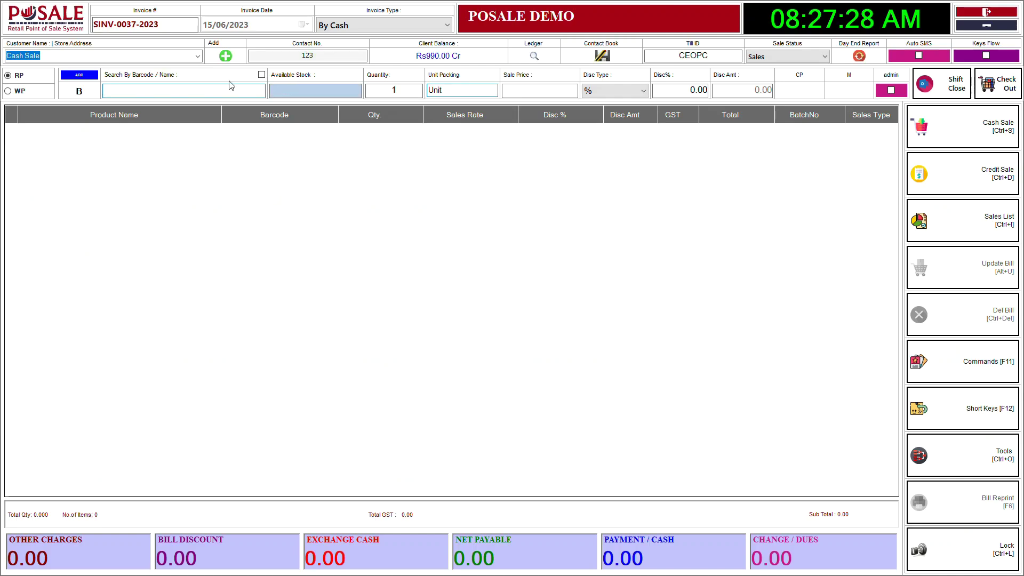
pyautogui.click(340, 92)
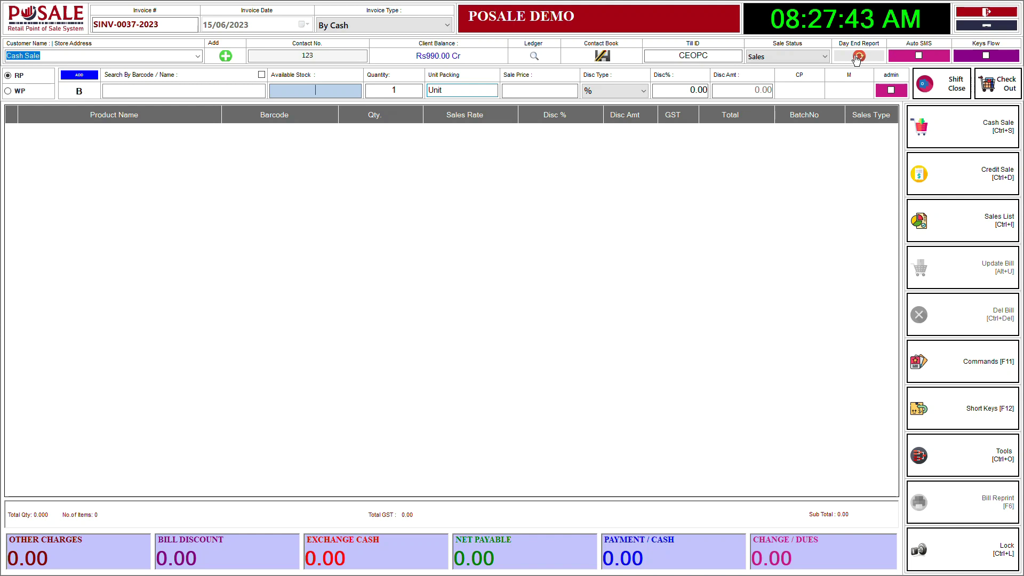
pyautogui.click(610, 62)
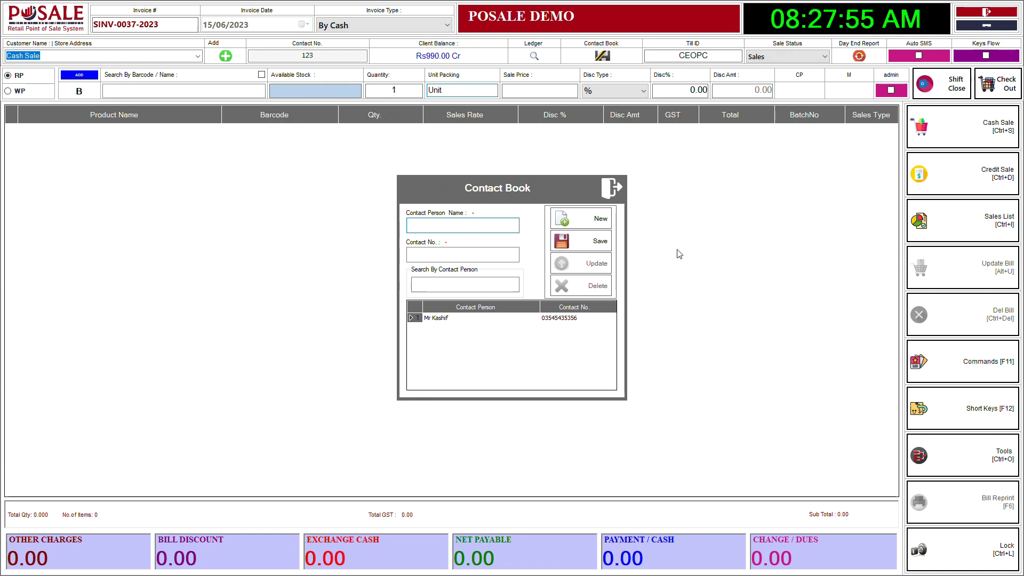
# Step: Close the Contact Book and preview the Daily Activities Report for 15/06/2023 as a 3-inch thermal print at 200% zoom
pyautogui.press('Escape')
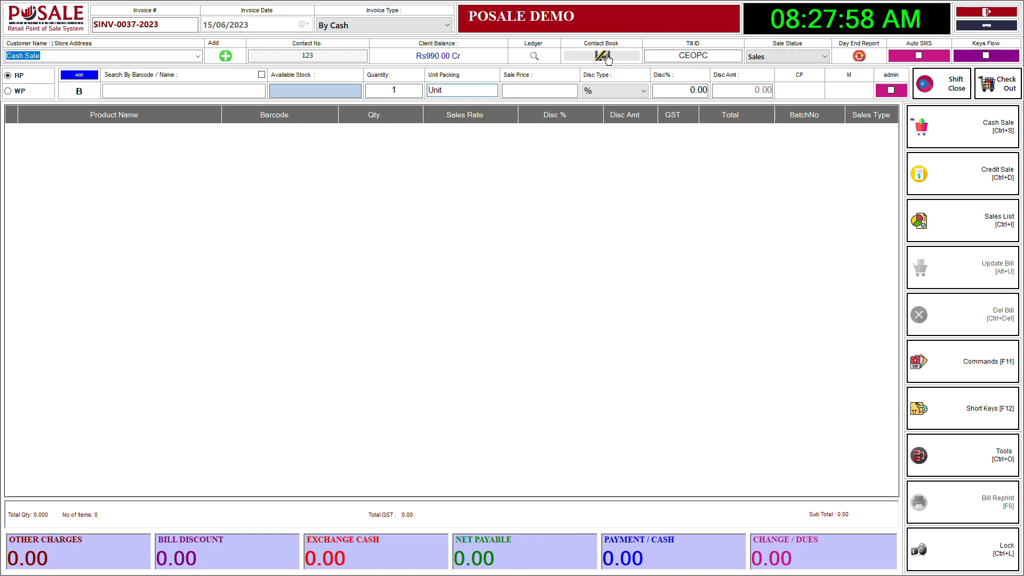
pyautogui.click(859, 56)
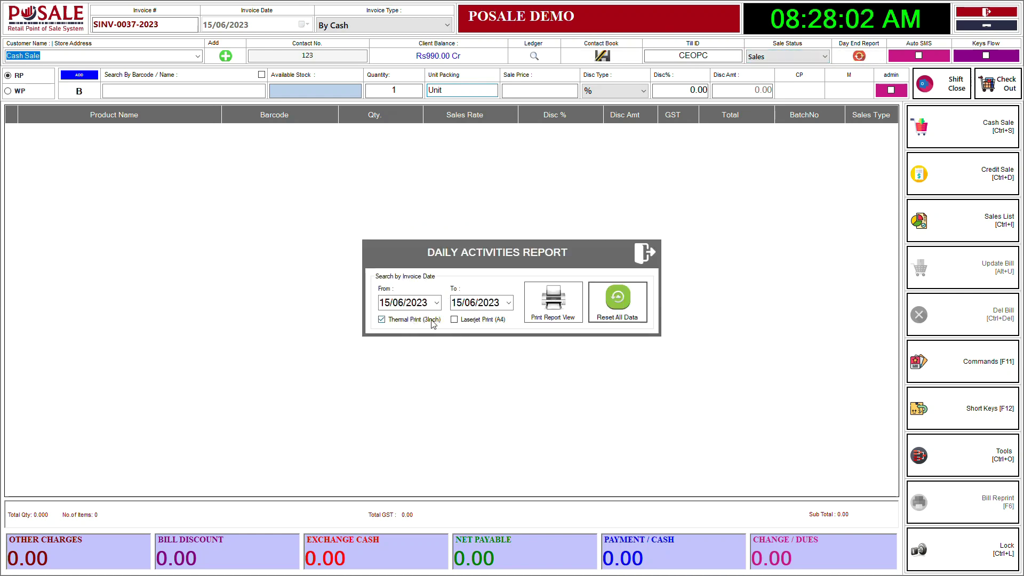
pyautogui.click(555, 311)
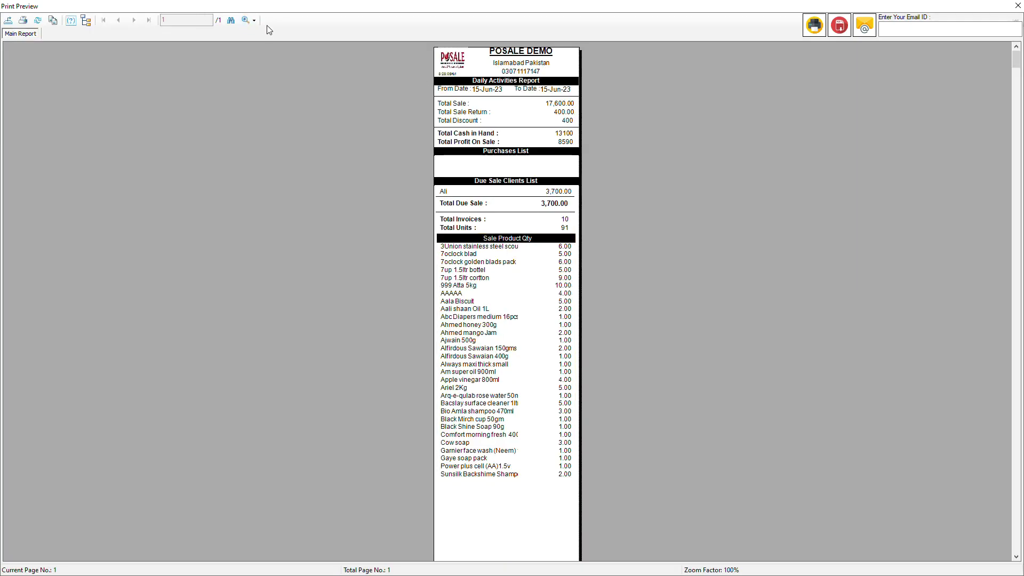
pyautogui.click(245, 21)
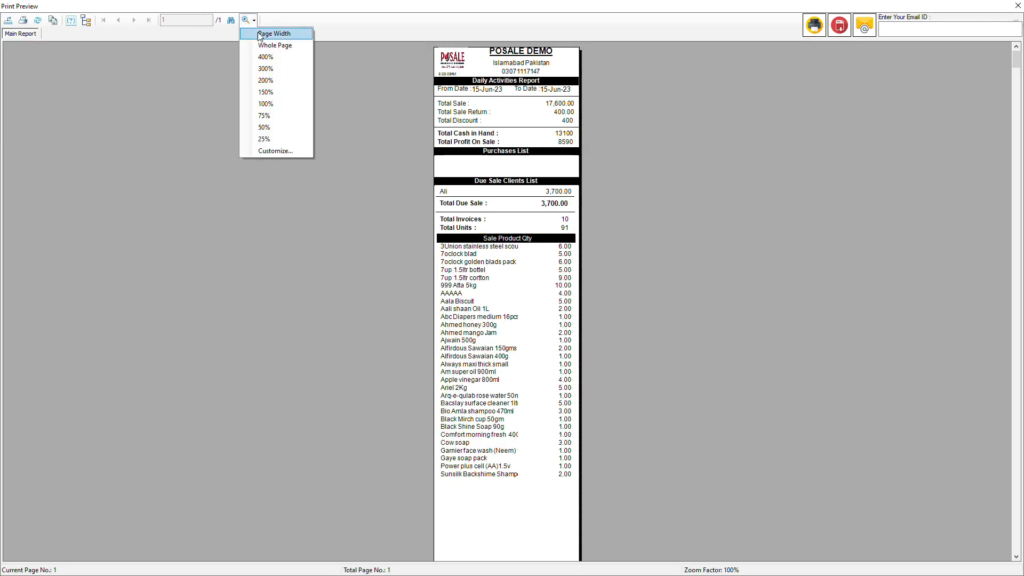
pyautogui.click(269, 82)
pyautogui.click(397, 166)
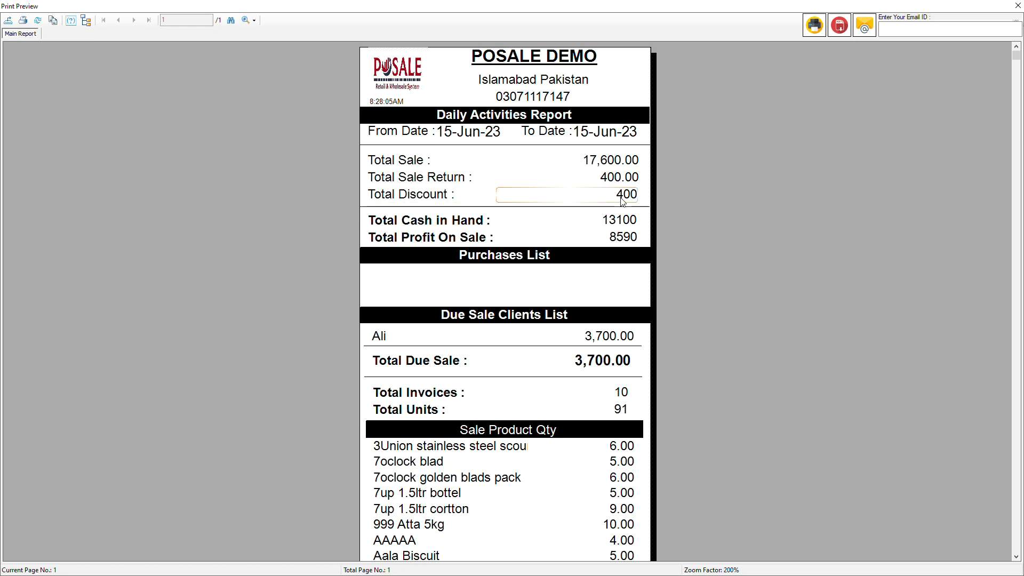
# Step: Examine the report's sales totals, due clients and sold product quantities, and close the preview and the report dialog
pyautogui.scroll(-2, 623, 200)
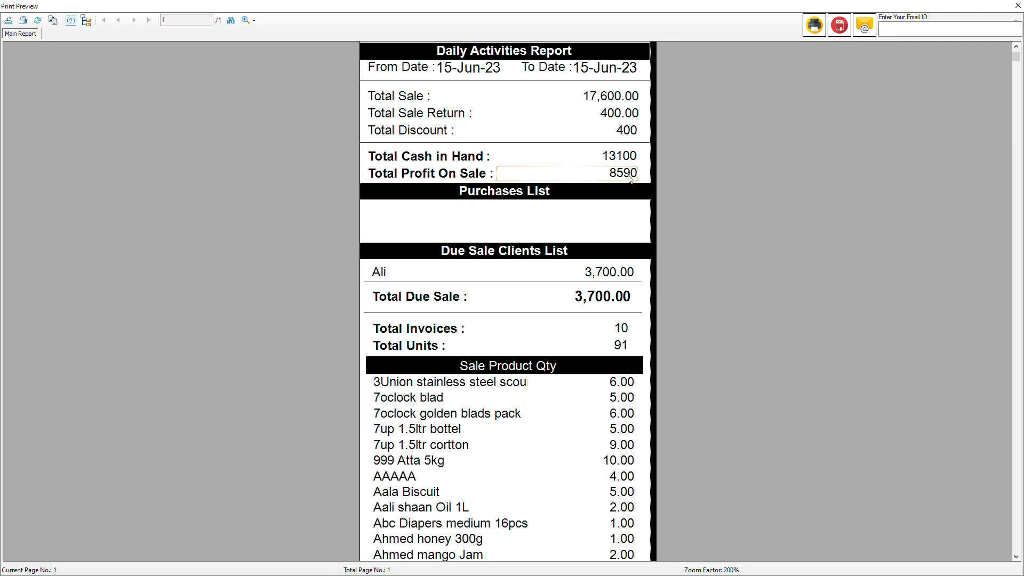
pyautogui.scroll(-3, 630, 179)
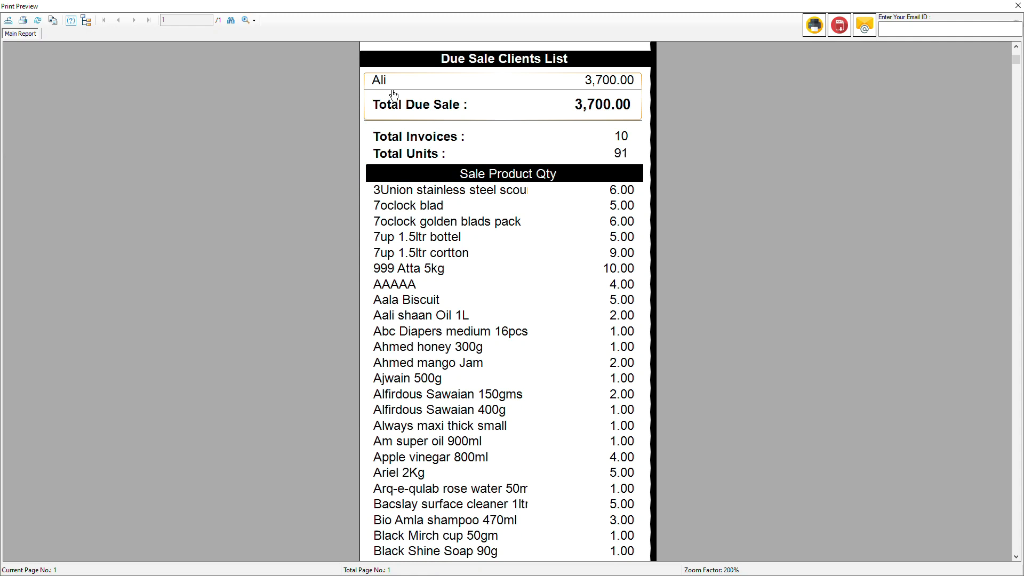
pyautogui.scroll(1, 393, 95)
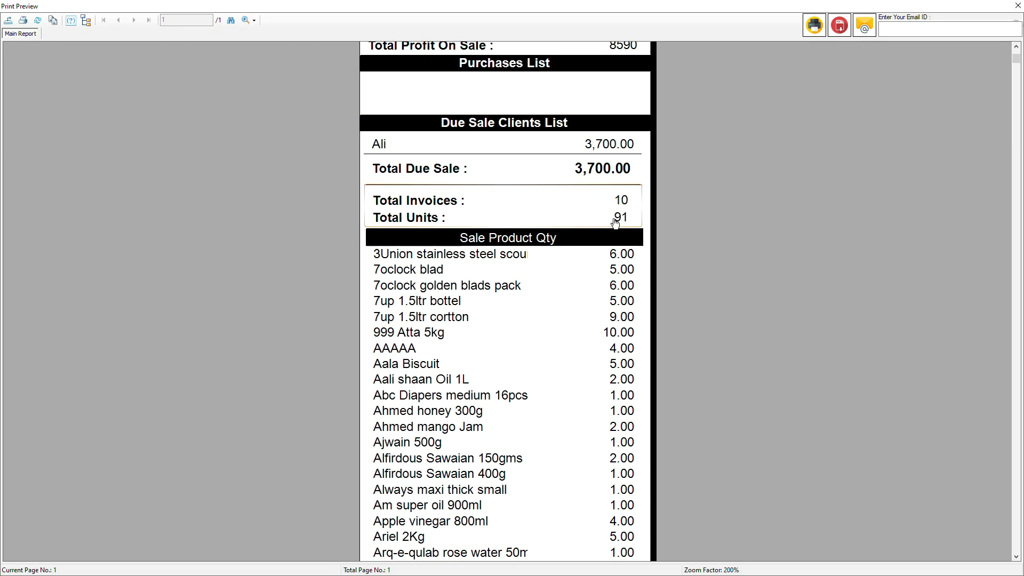
pyautogui.scroll(3, 616, 223)
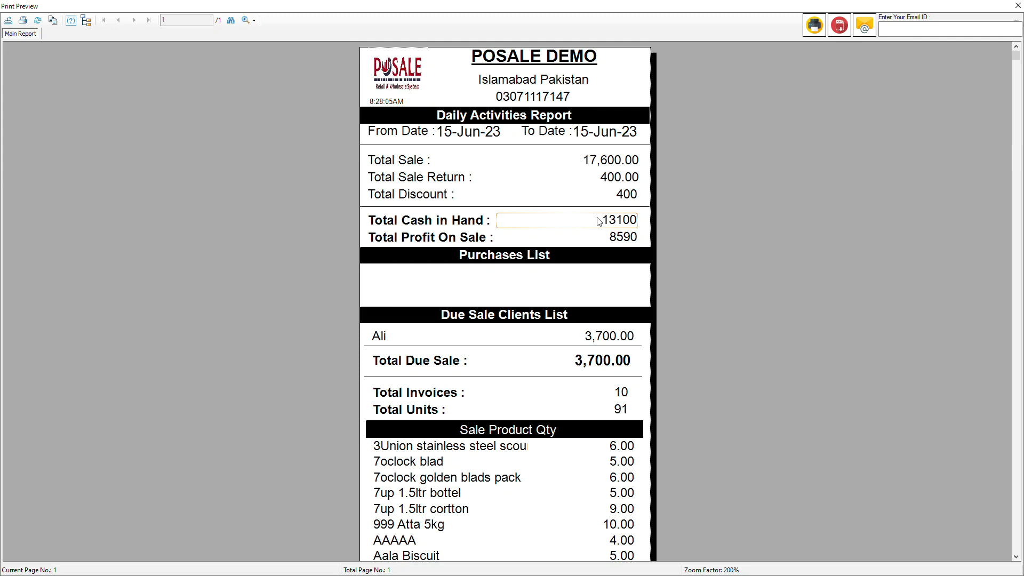
pyautogui.scroll(-4, 441, 217)
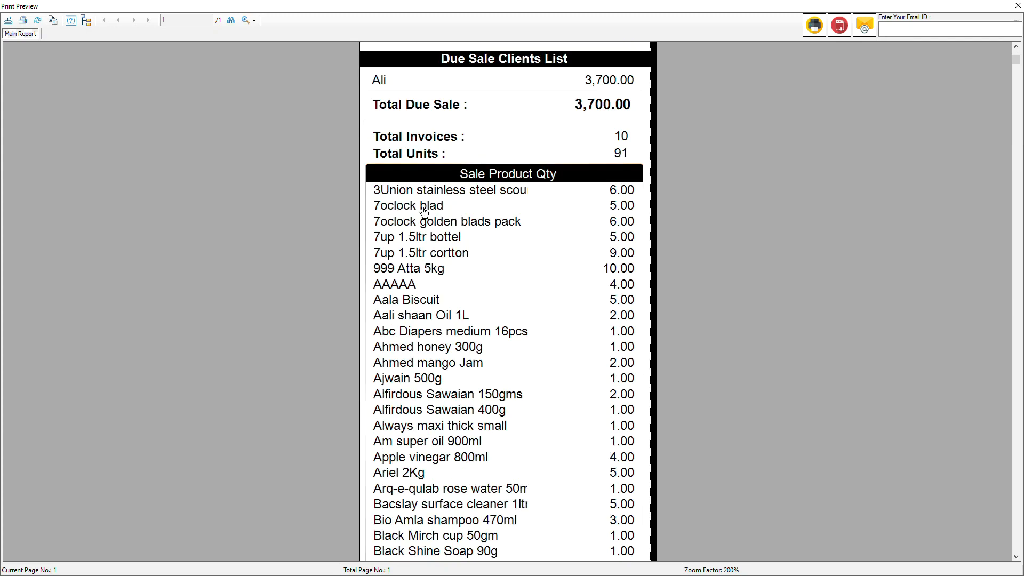
pyautogui.scroll(-6, 602, 214)
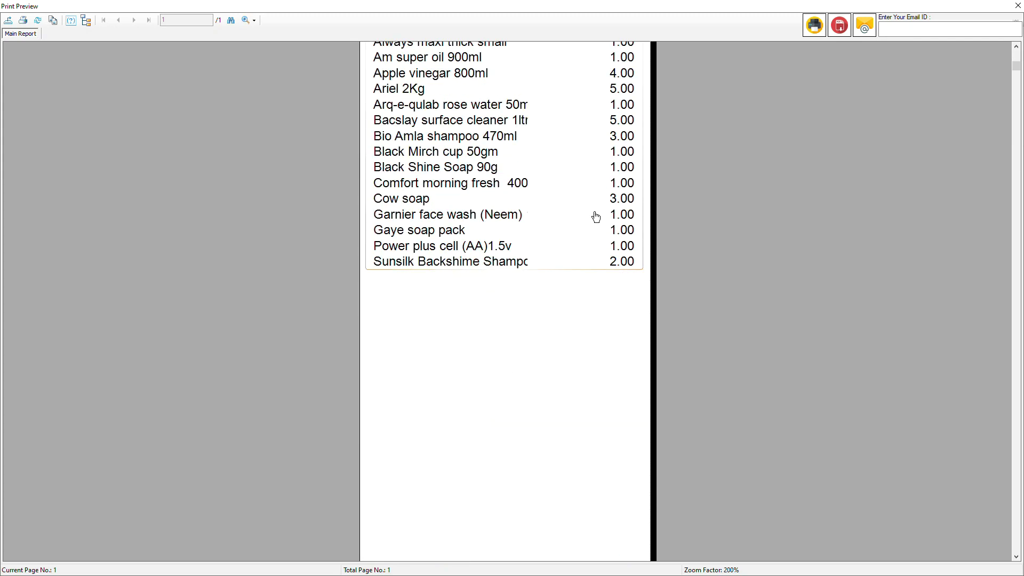
pyautogui.scroll(10, 595, 216)
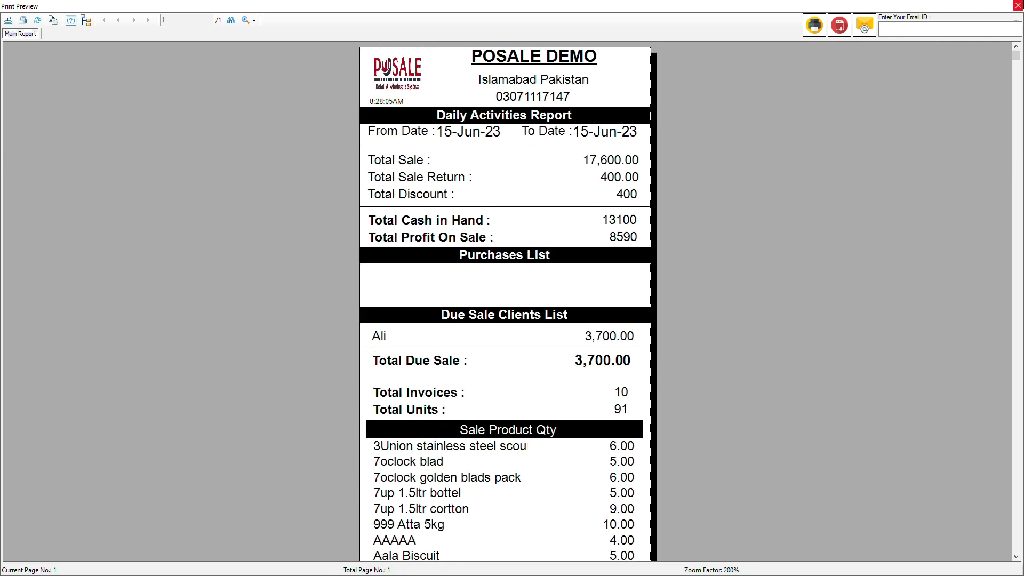
pyautogui.click(1018, 5)
pyautogui.click(651, 260)
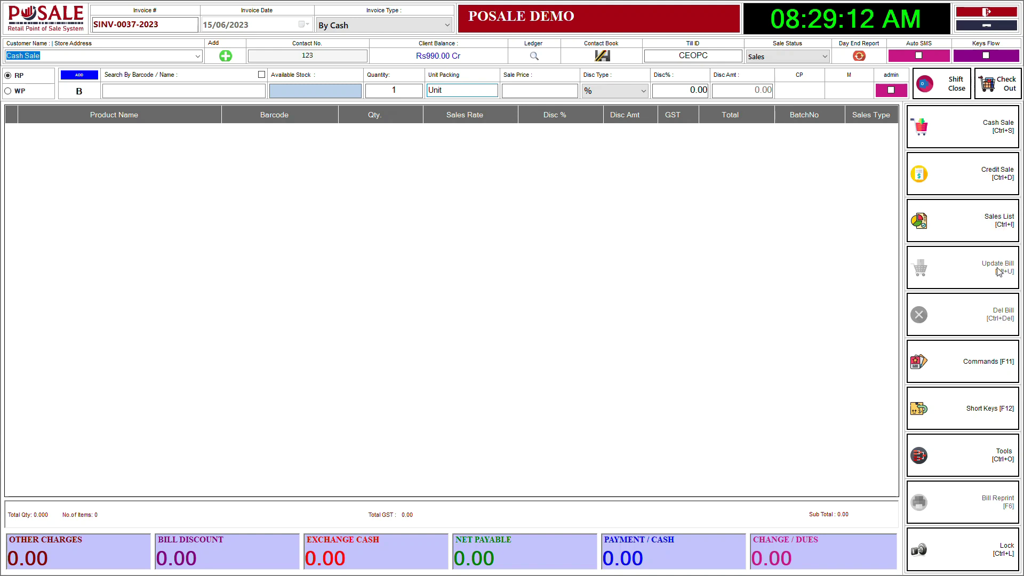
# Step: Review the Commands list and the Short Keys list, closing each one
pyautogui.click(1007, 359)
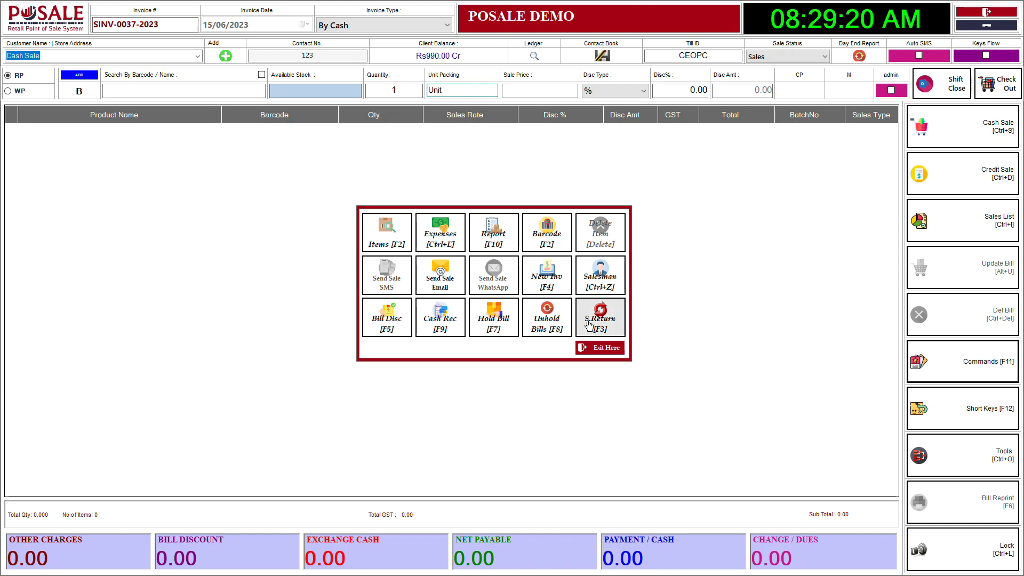
pyautogui.click(599, 347)
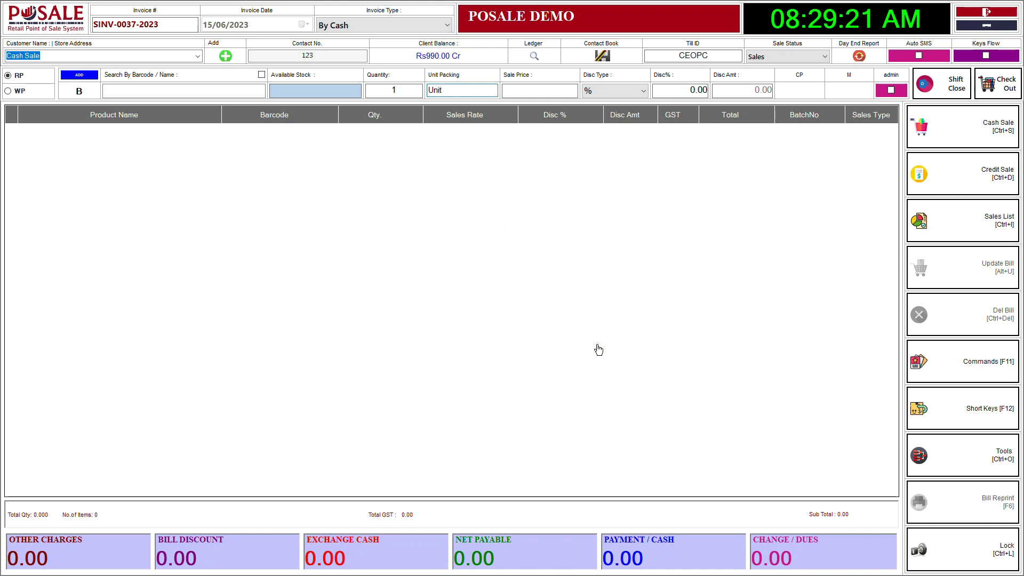
pyautogui.click(979, 418)
pyautogui.click(624, 404)
# Step: Calculate the cash refund for 10000 received cash and 15000 billed cash, and close the refund calculator
pyautogui.click(960, 455)
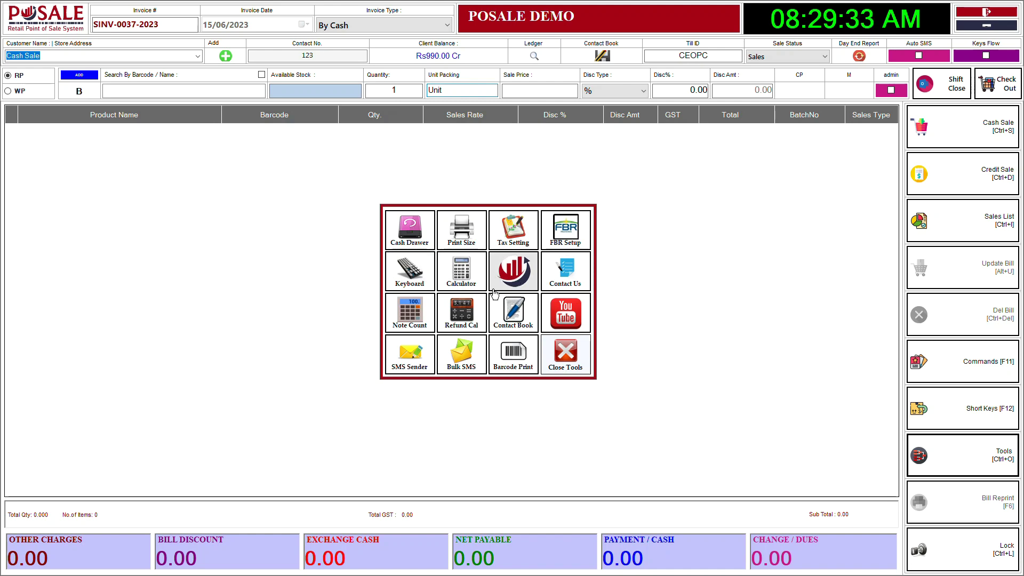
pyautogui.click(463, 311)
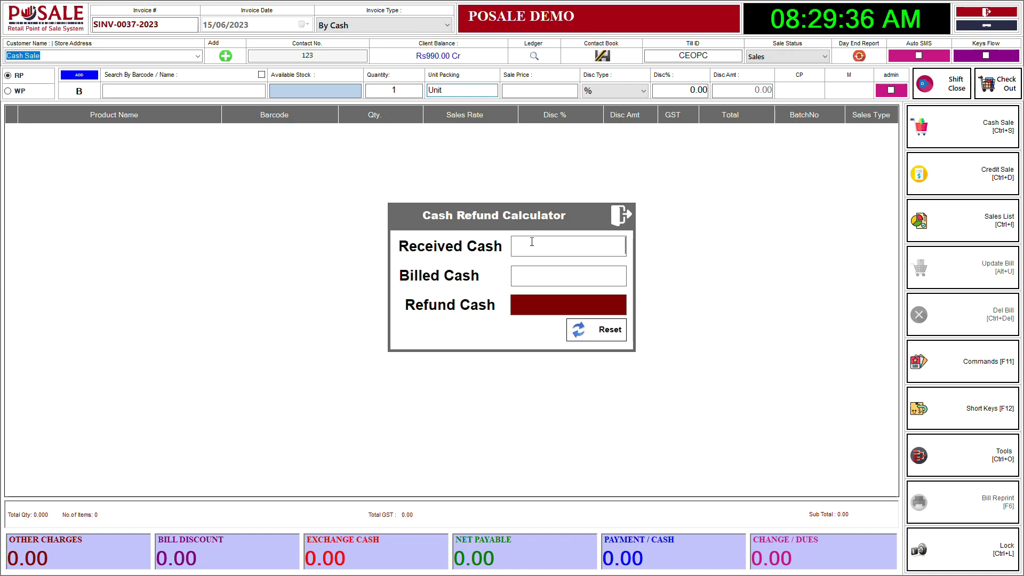
pyautogui.write('10000')
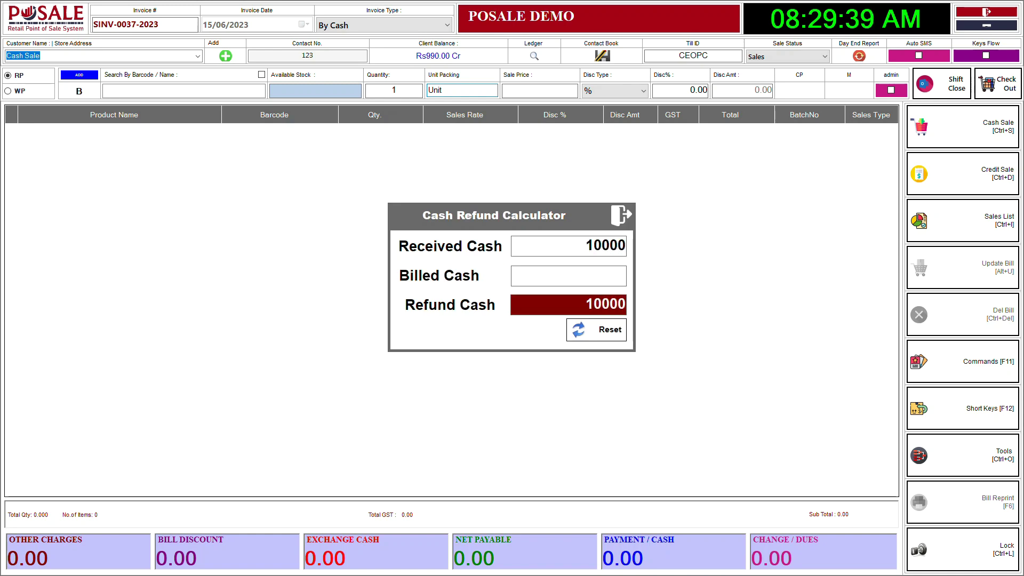
pyautogui.click(561, 280)
pyautogui.write('150000')
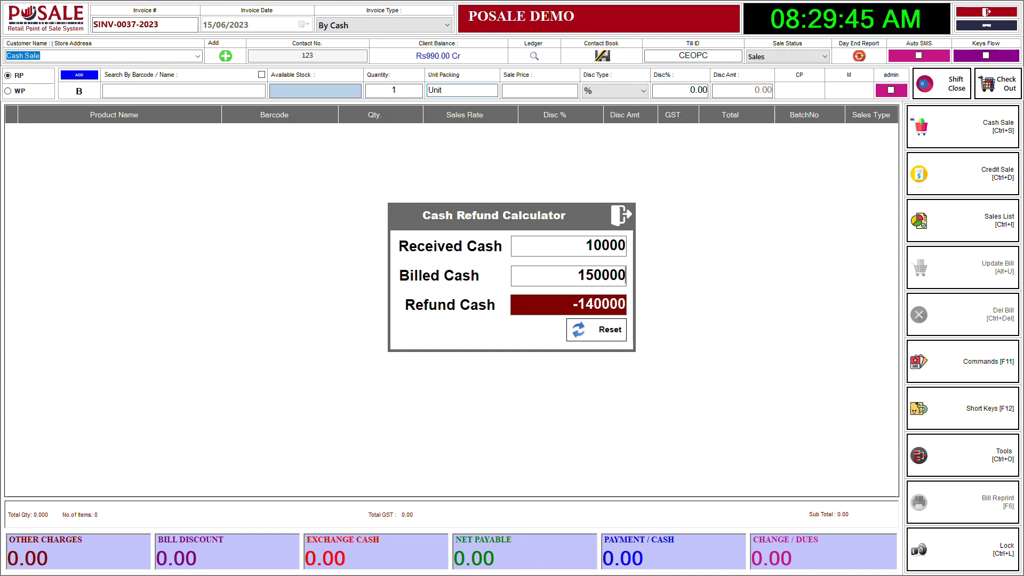
pyautogui.press('BackSpace')
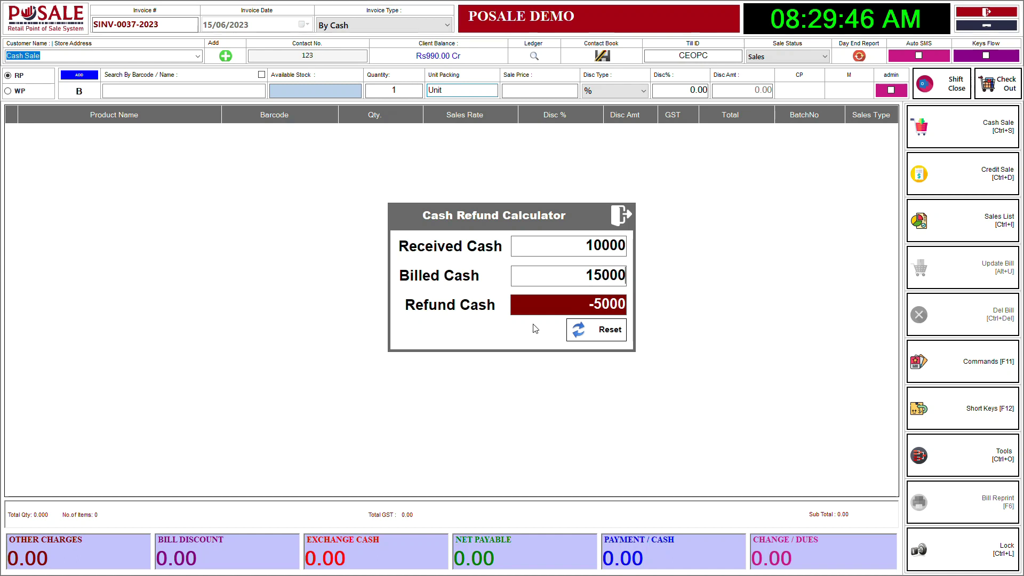
pyautogui.moveTo(588, 304); pyautogui.dragTo(631, 296)
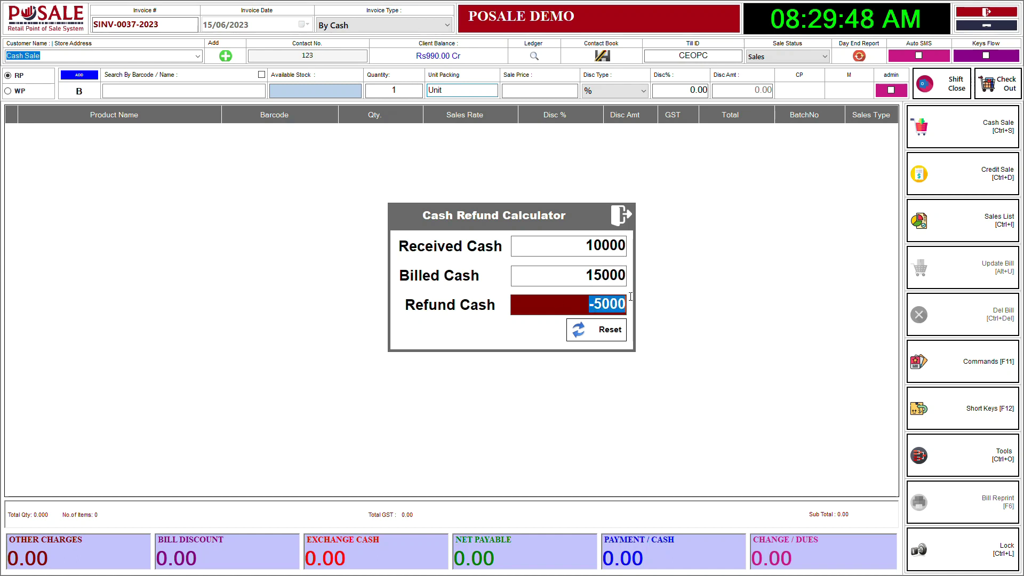
pyautogui.click(626, 222)
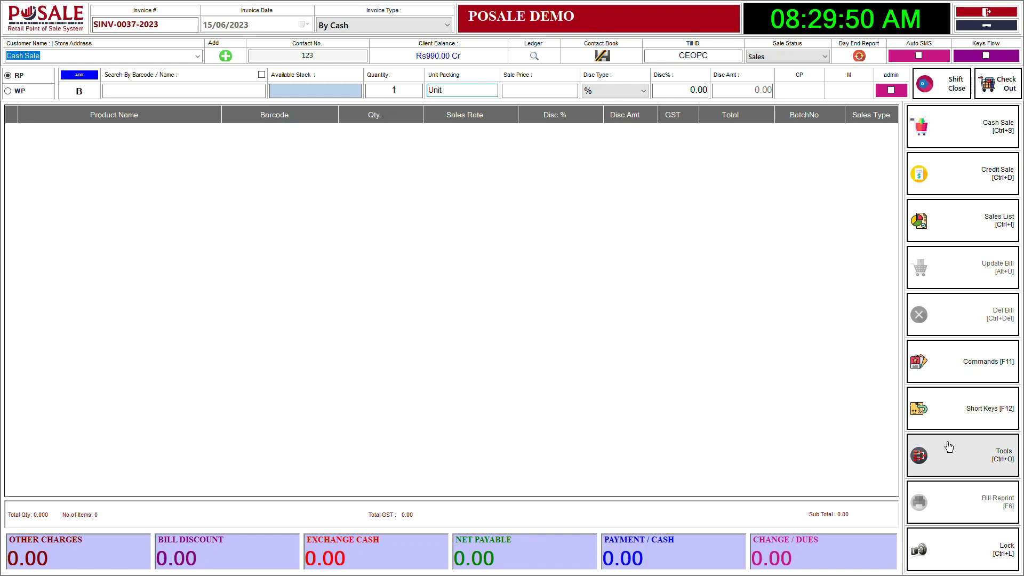
# Step: Open the note-counting Cash Calculator and enter counts of 6, 80, 40 and 50 for the 5000, 1000, 500 and 100 notes
pyautogui.click(918, 453)
pyautogui.click(415, 320)
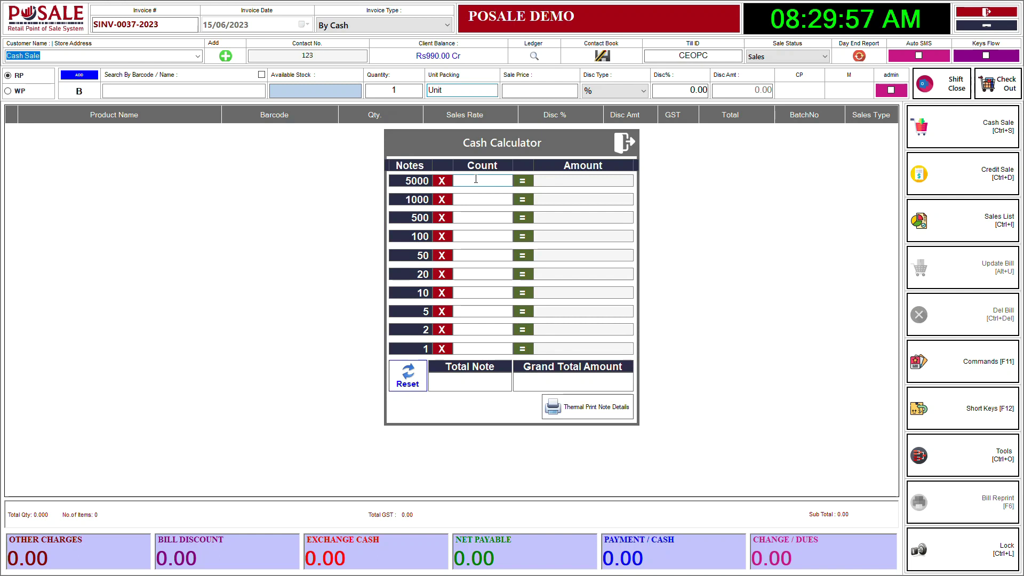
pyautogui.write('6')
pyautogui.press('Return')
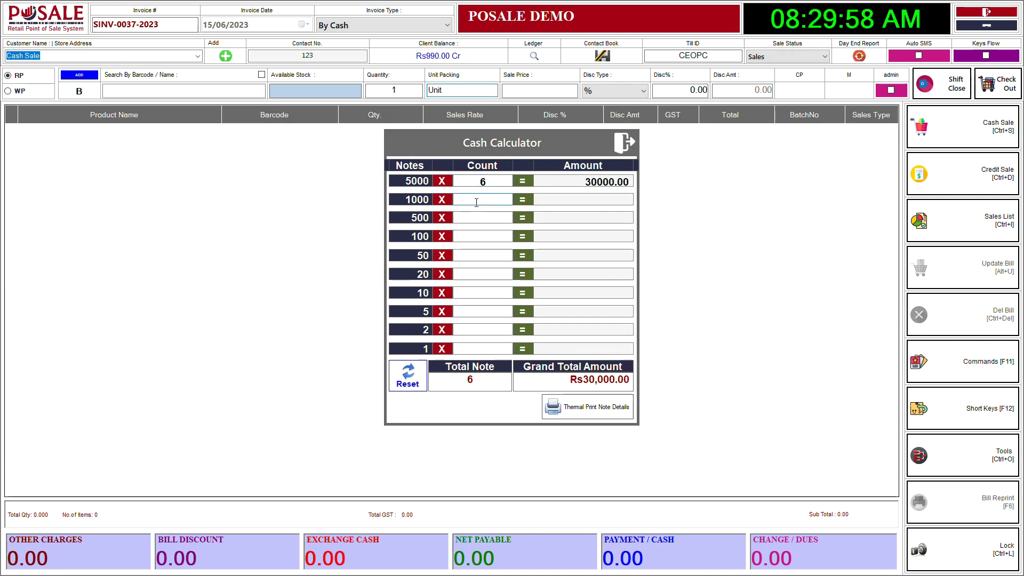
pyautogui.write('80')
pyautogui.click(482, 217)
pyautogui.write('40')
pyautogui.click(485, 232)
pyautogui.write('50')
# Step: Enter counts of 30, 5, 7 and 200 for the 50, 20, 10 and 5 notes, and close the Cash Calculator
pyautogui.click(482, 253)
pyautogui.write('30')
pyautogui.click(479, 273)
pyautogui.write('5')
pyautogui.click(483, 289)
pyautogui.write('7')
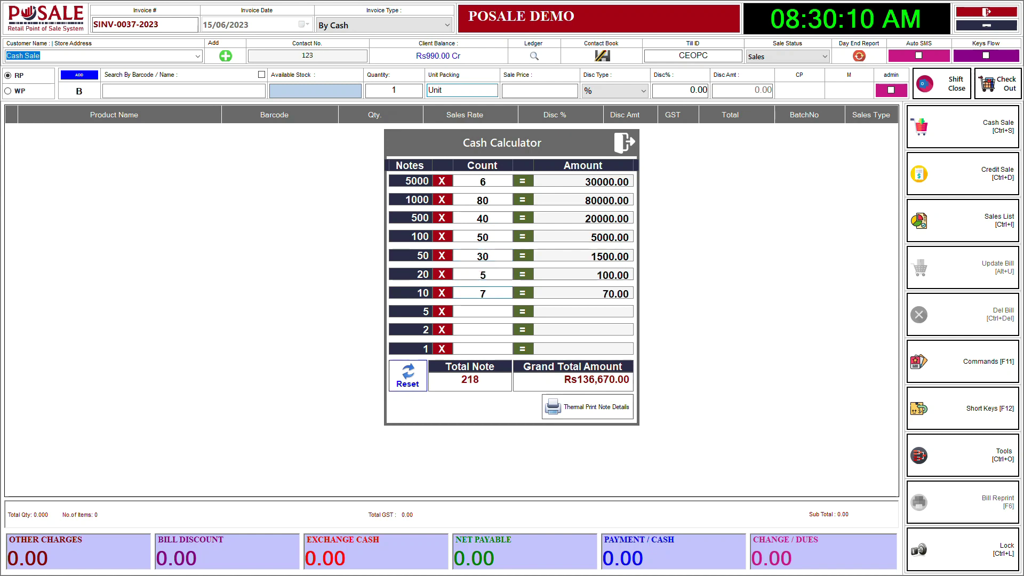
pyautogui.click(486, 310)
pyautogui.write('200')
pyautogui.click(493, 326)
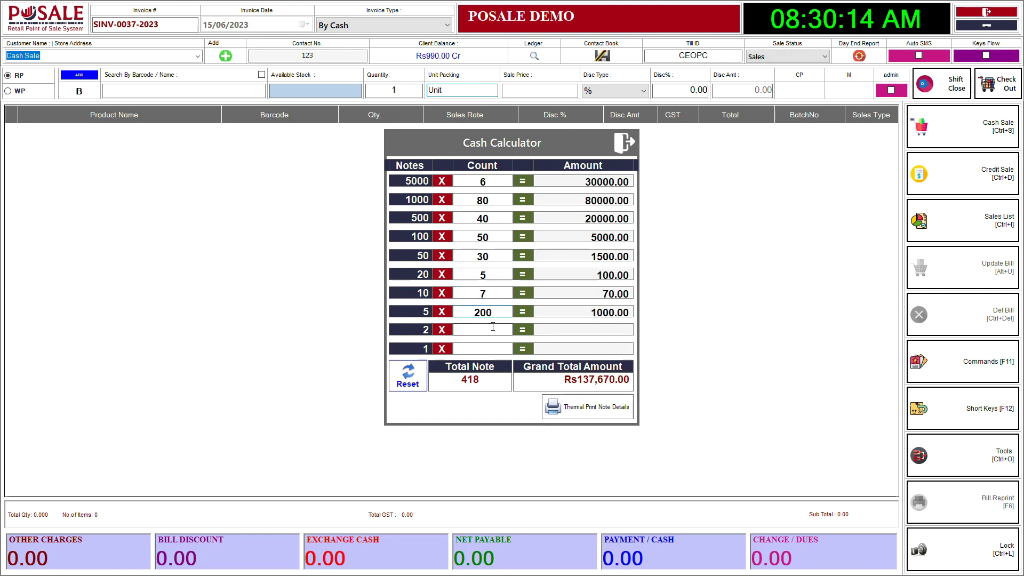
pyautogui.moveTo(580, 379); pyautogui.dragTo(632, 376)
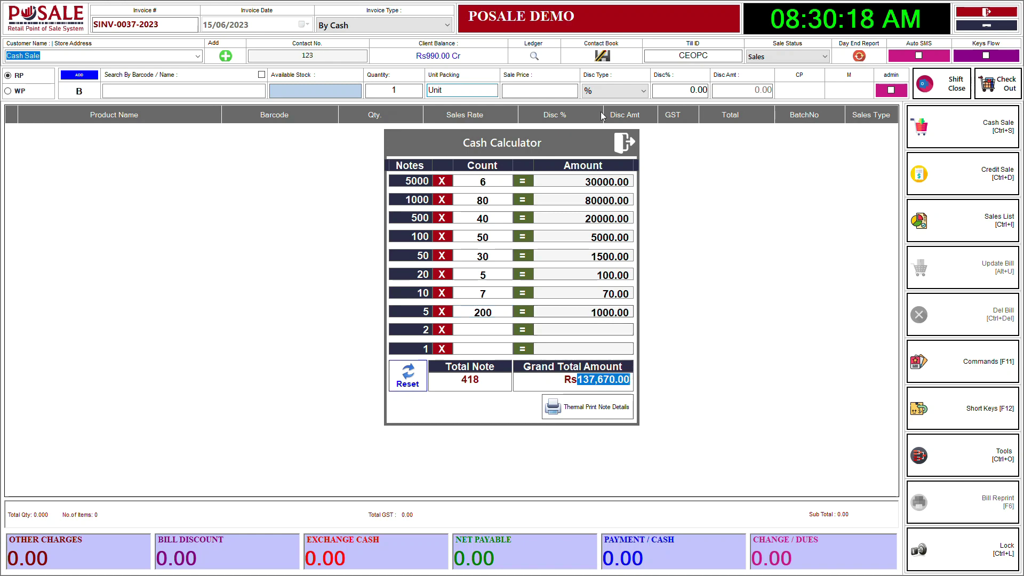
pyautogui.click(617, 147)
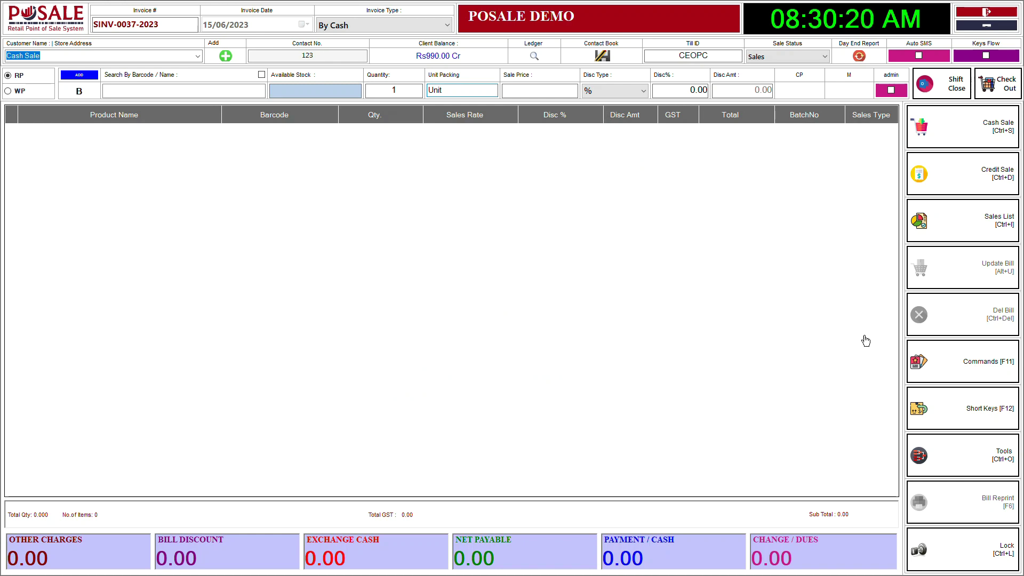
# Step: Look over the available POS tools, close them, and load the Sales List invoices dated 15/06/2023
pyautogui.click(930, 437)
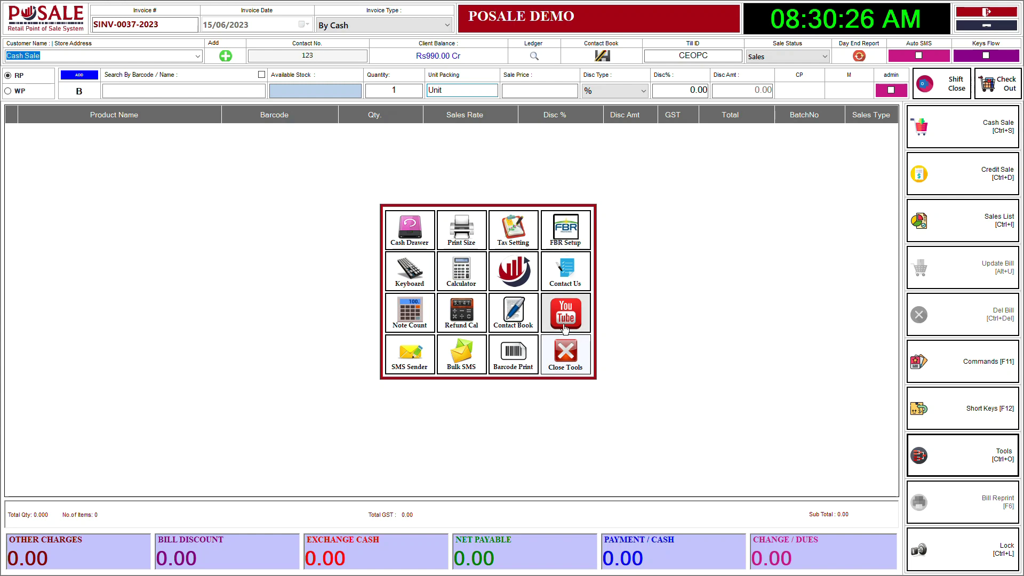
pyautogui.click(587, 347)
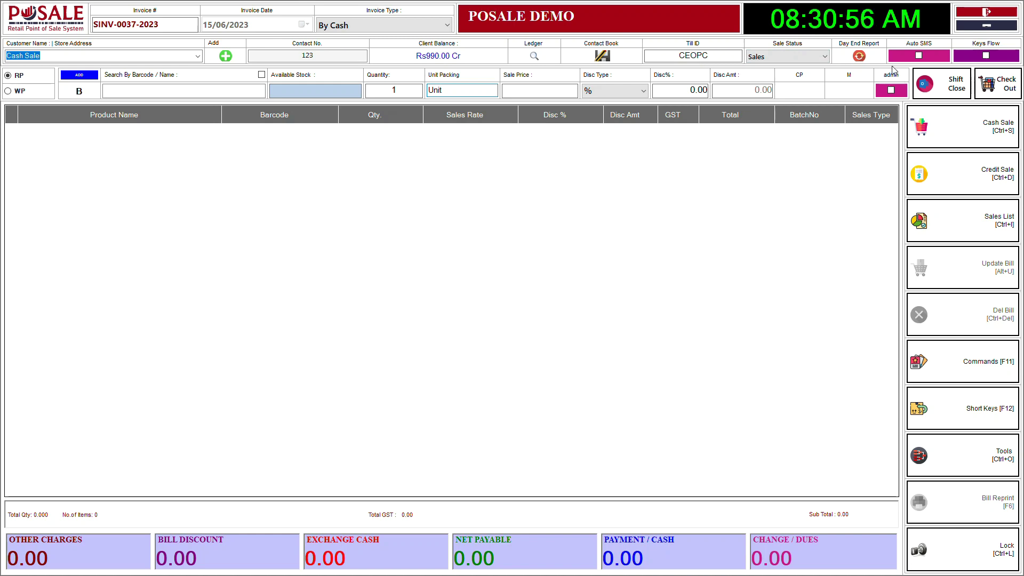
pyautogui.click(969, 221)
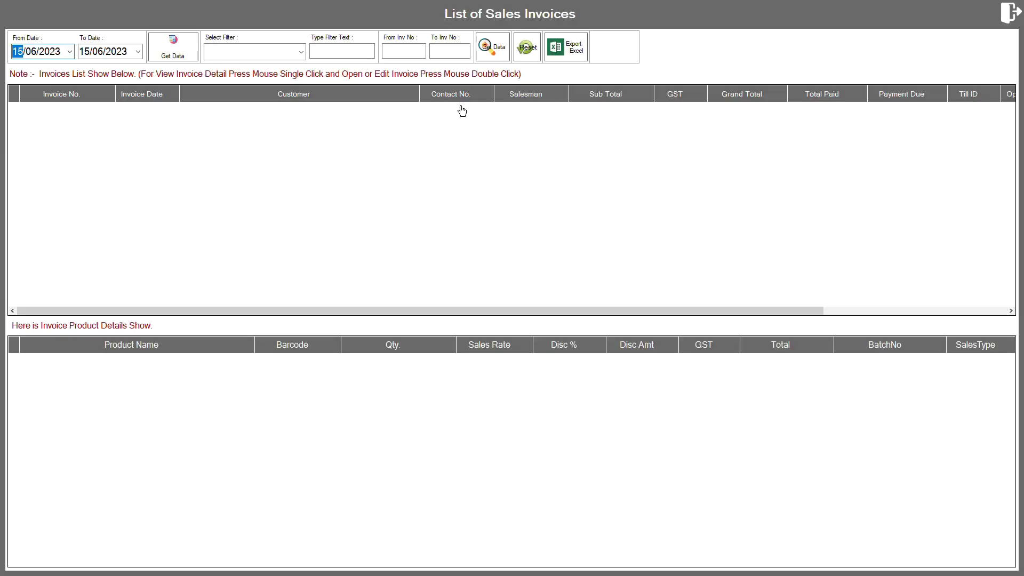
pyautogui.click(160, 52)
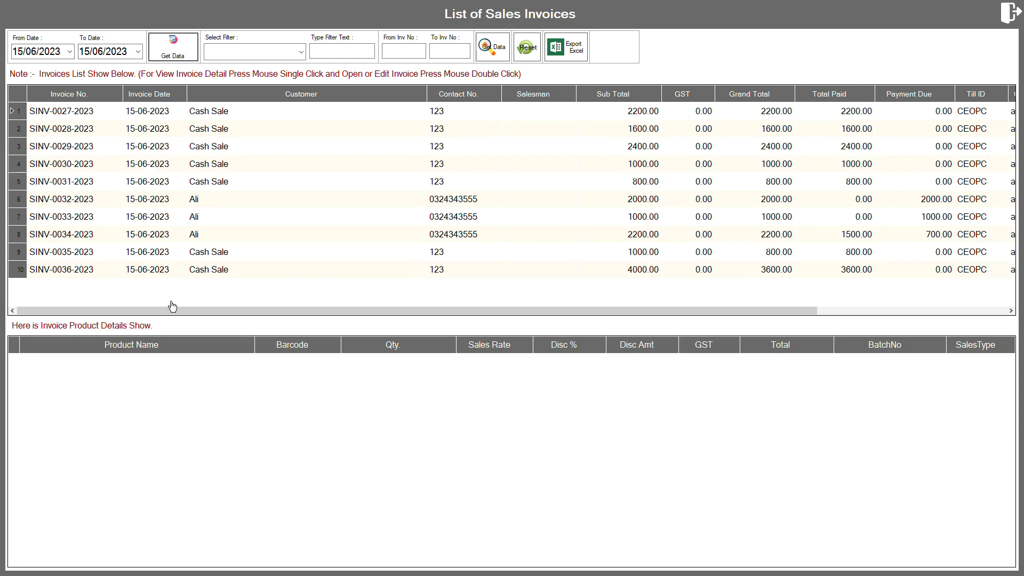
# Step: Show the product details of the first three invoices in the sales list
pyautogui.click(123, 115)
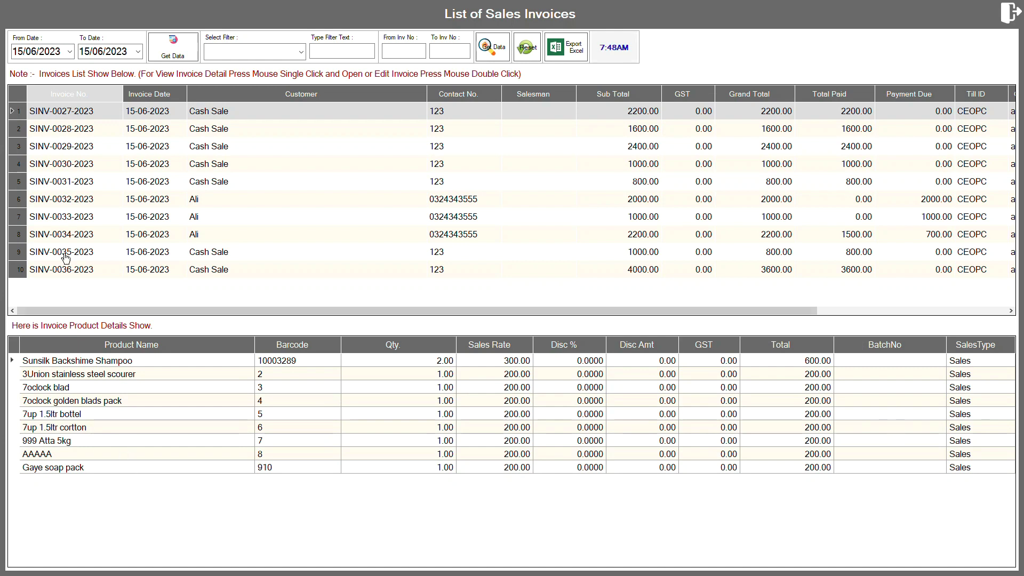
pyautogui.click(113, 130)
pyautogui.click(118, 150)
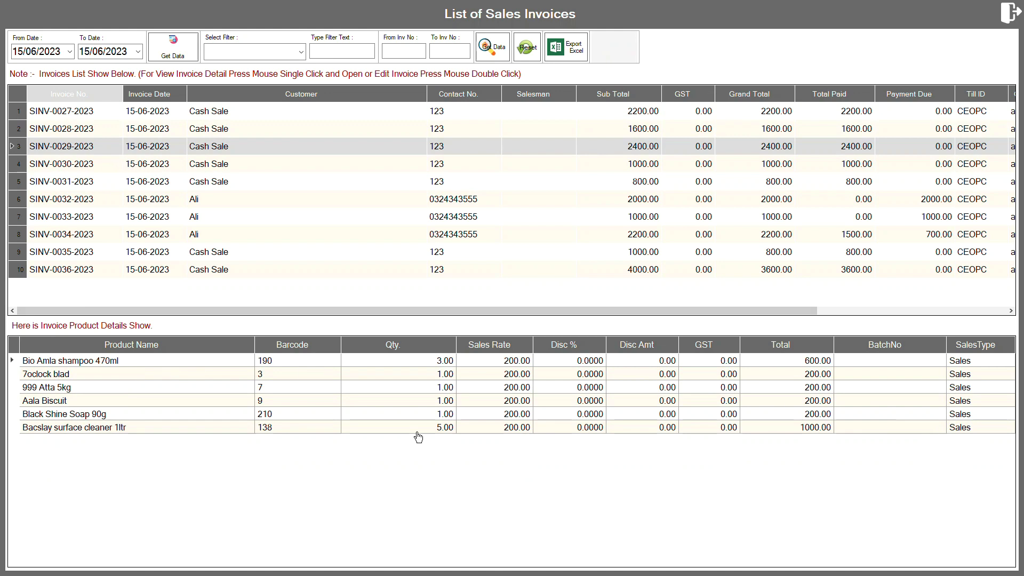
# Step: Filter the 15/06/2023 invoice list by Customer Name, entering the credit customer's name as the filter text
pyautogui.click(305, 53)
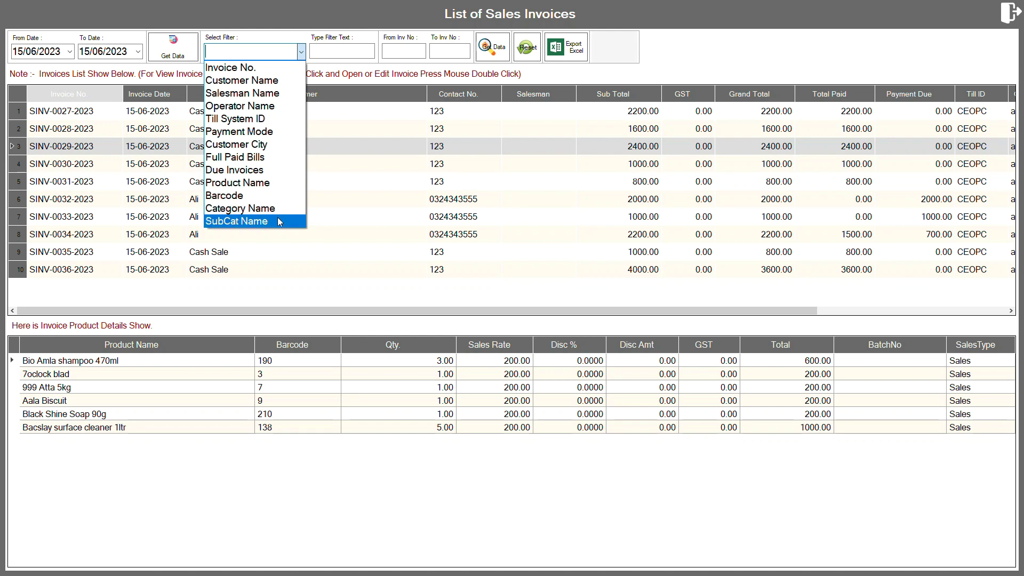
pyautogui.click(273, 81)
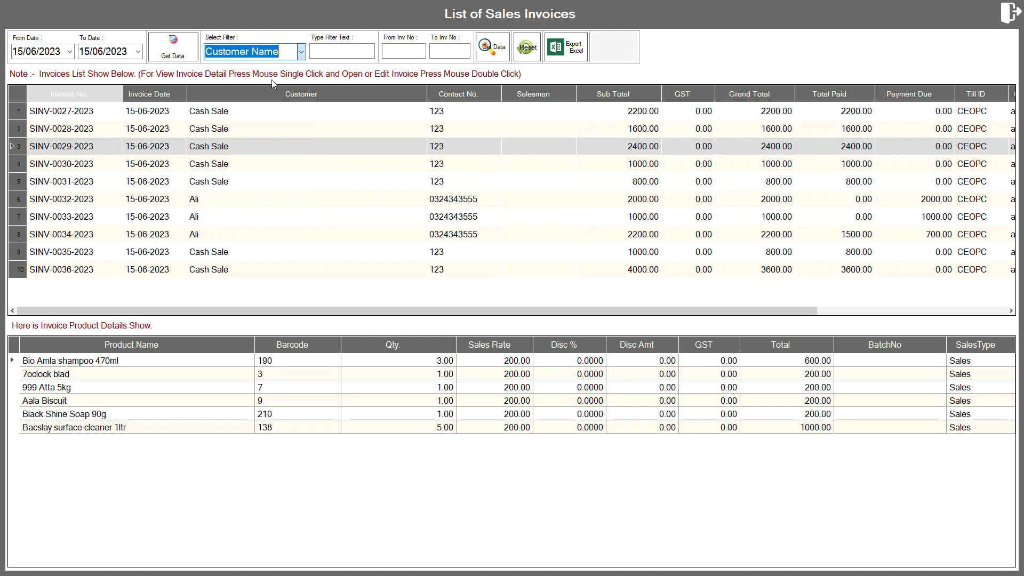
pyautogui.click(350, 48)
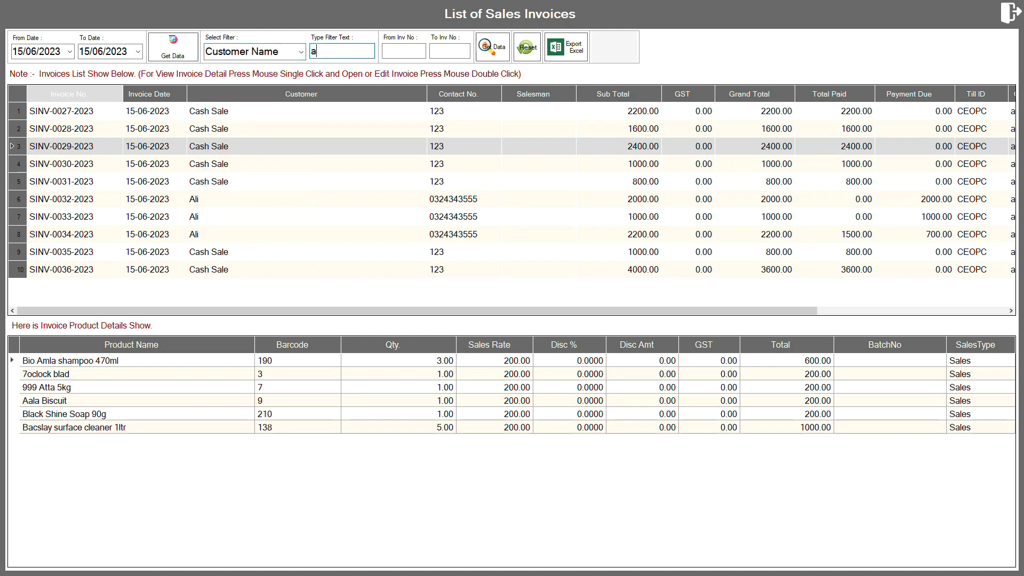
pyautogui.press('Return')
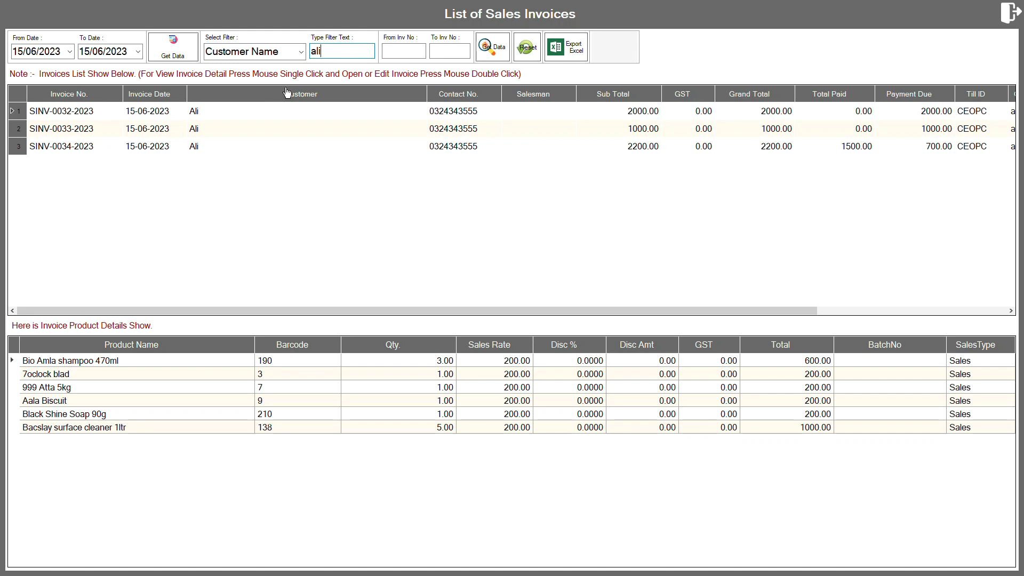
# Step: Examine the product details of each of the filtered customer's three invoices
pyautogui.click(150, 111)
pyautogui.click(153, 129)
pyautogui.click(154, 150)
pyautogui.click(154, 130)
pyautogui.click(152, 112)
pyautogui.click(158, 131)
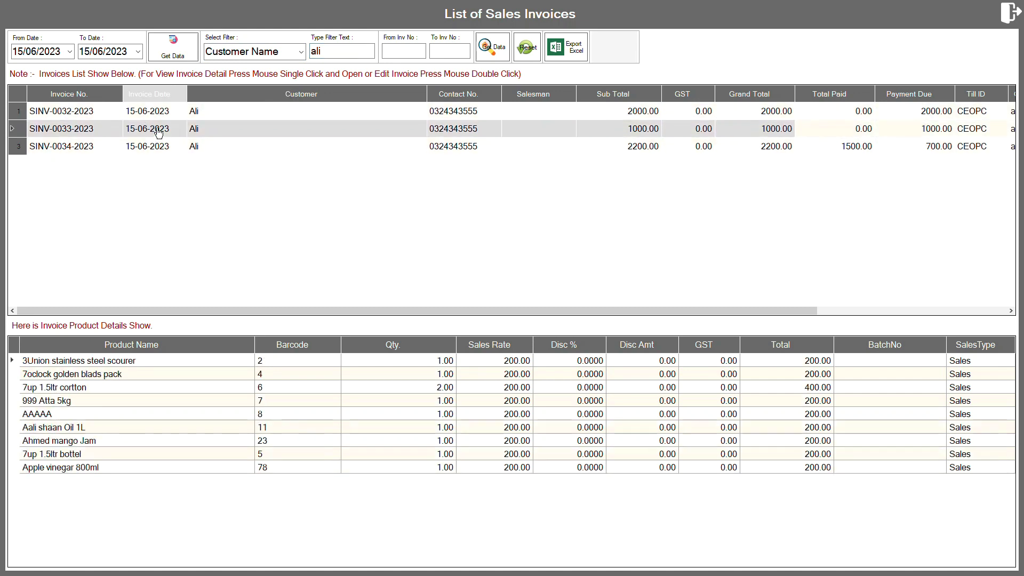
pyautogui.click(158, 147)
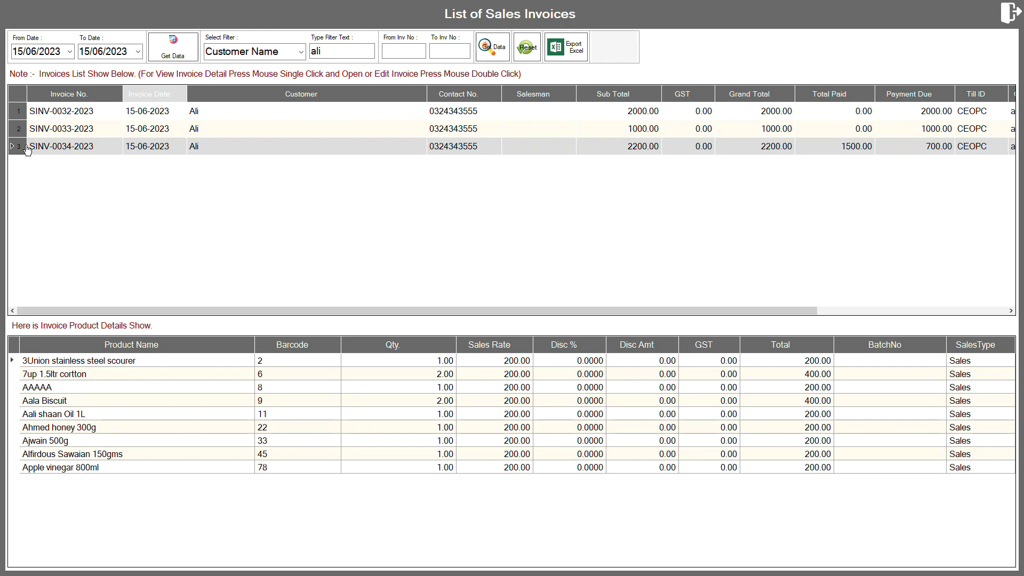
# Step: Open the third filtered invoice for editing and set the quantity of 7up 1.5ltr cortton to 1
pyautogui.doubleClick(28, 150)
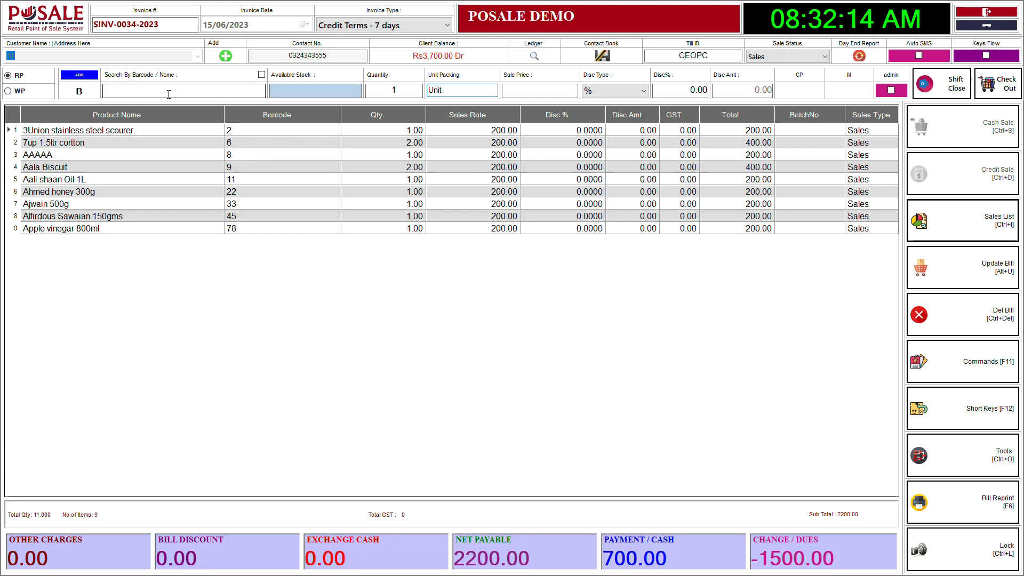
pyautogui.click(397, 147)
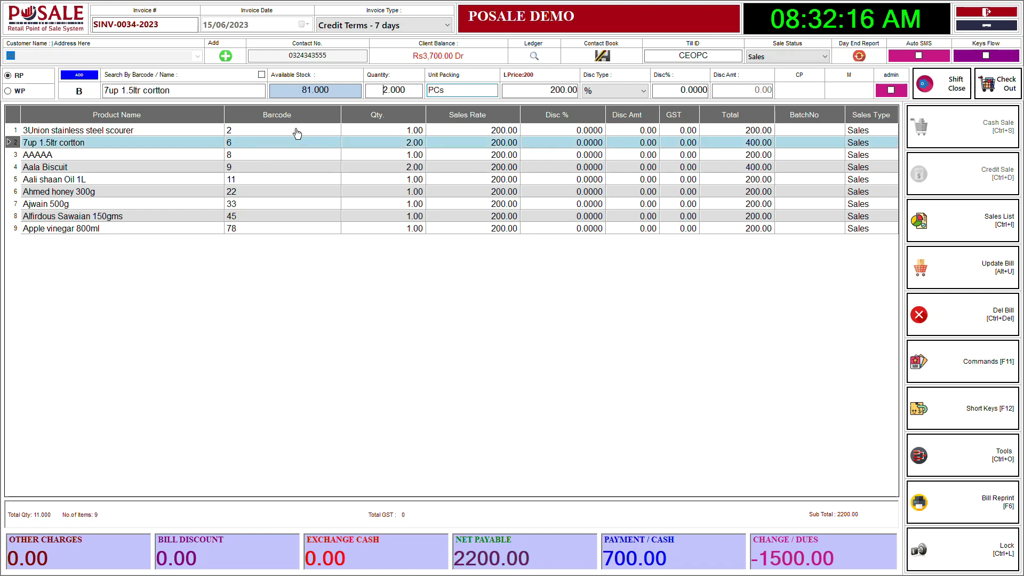
pyautogui.write('1')
pyautogui.press('Return')
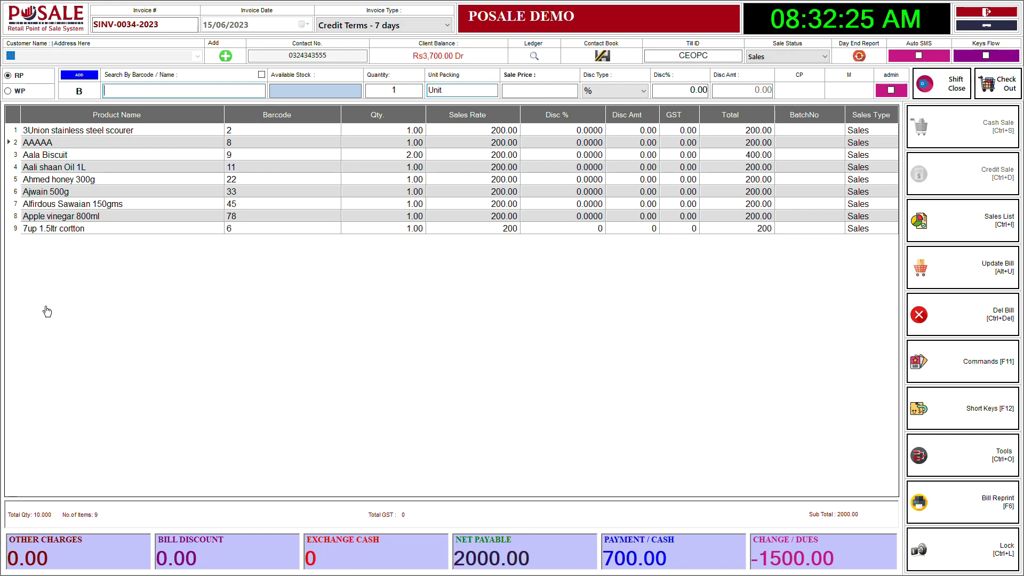
# Step: Update the edited bill, accept printing, review the receipt preview at 200% zoom, and close it
pyautogui.click(943, 268)
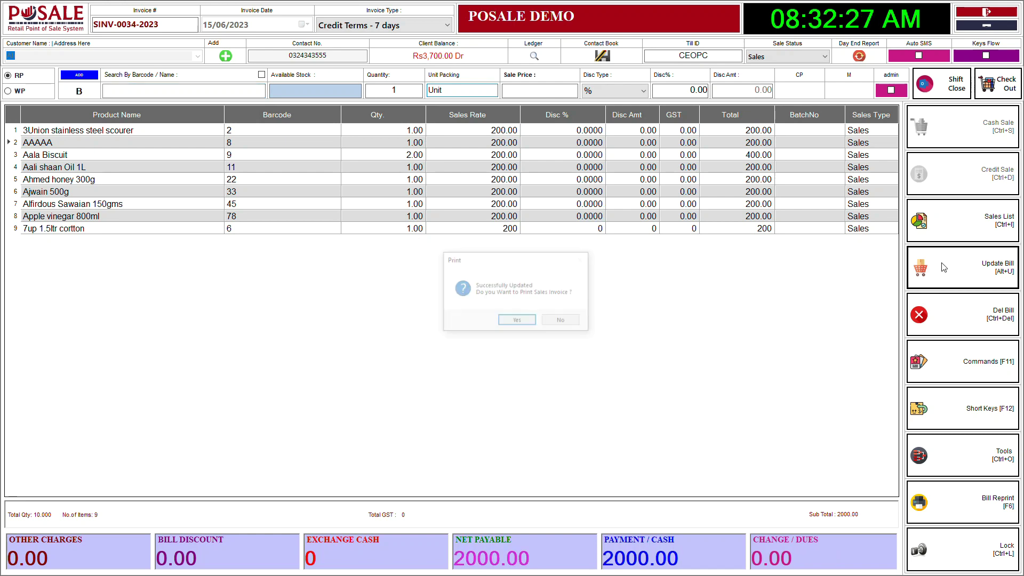
pyautogui.click(517, 322)
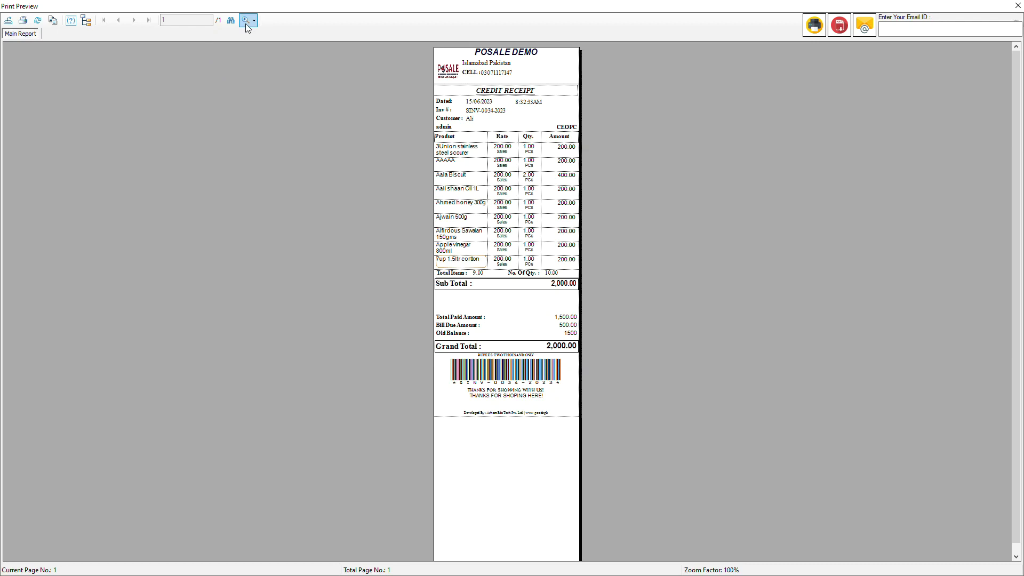
pyautogui.click(247, 26)
pyautogui.click(261, 81)
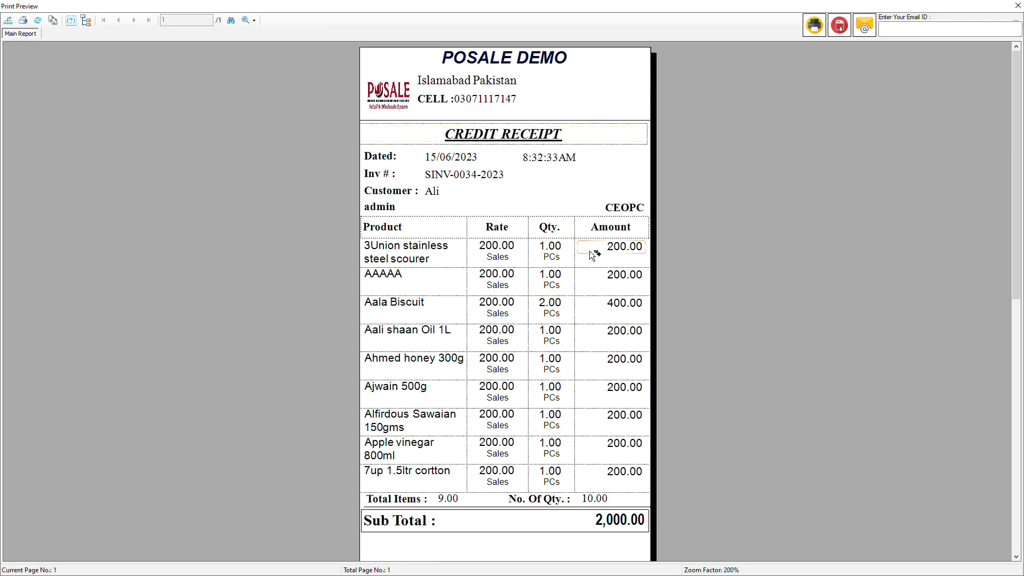
pyautogui.scroll(-5, 589, 251)
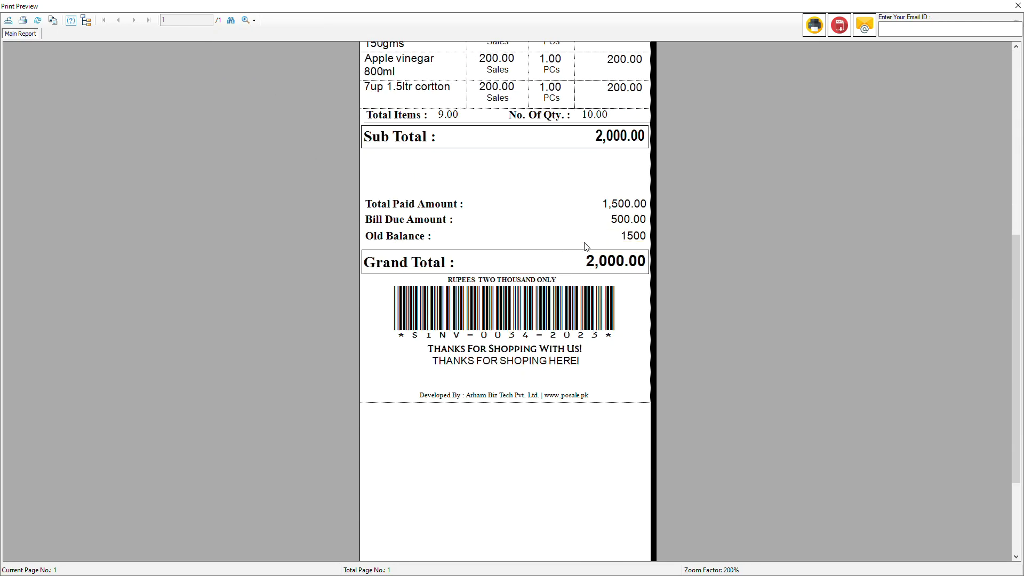
pyautogui.click(1017, 6)
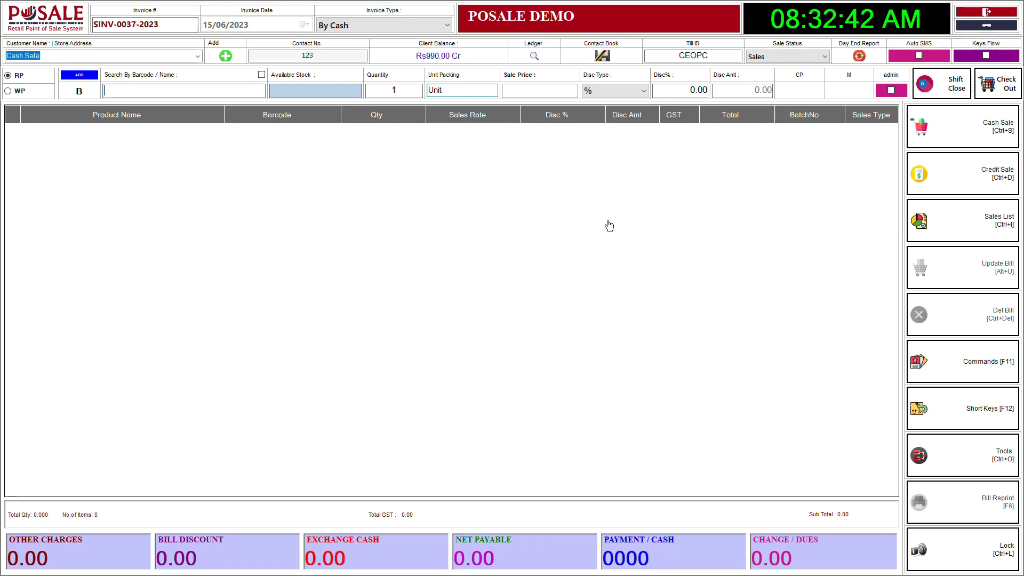
# Step: Load the 15/06/2023 sales list, open the Cash Sale invoice in row 9, and delete its bill
pyautogui.click(978, 230)
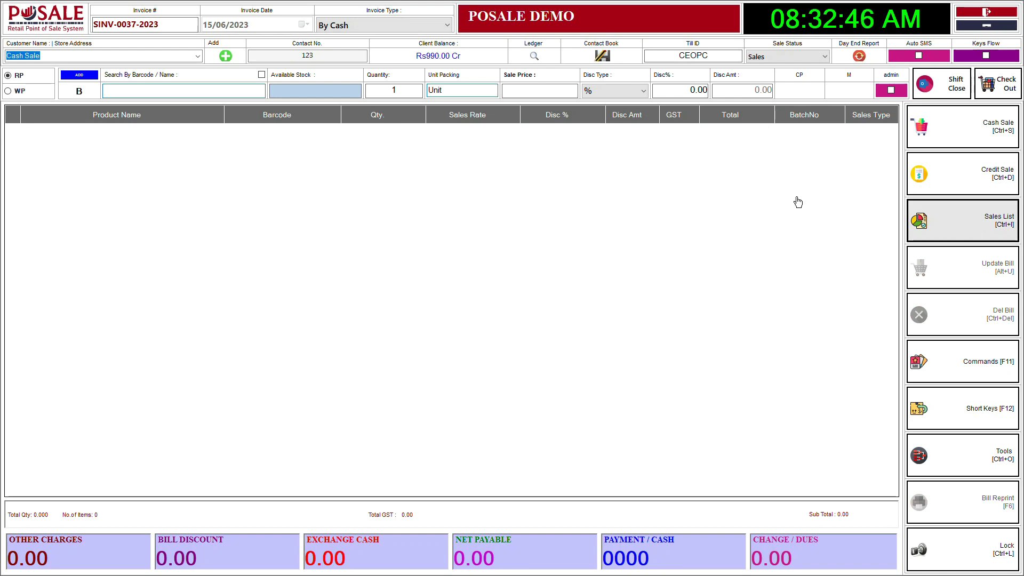
pyautogui.click(178, 52)
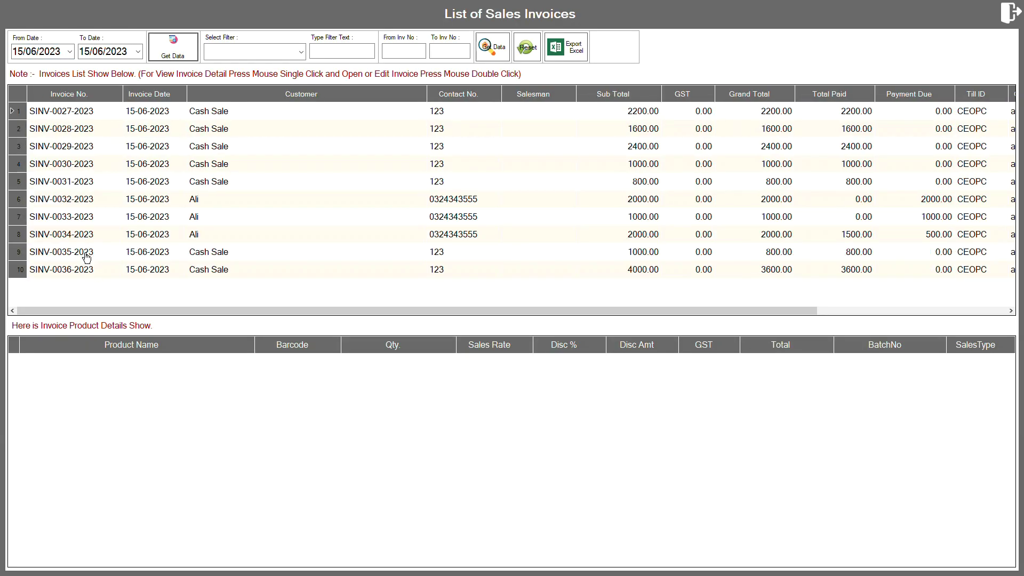
pyautogui.doubleClick(86, 255)
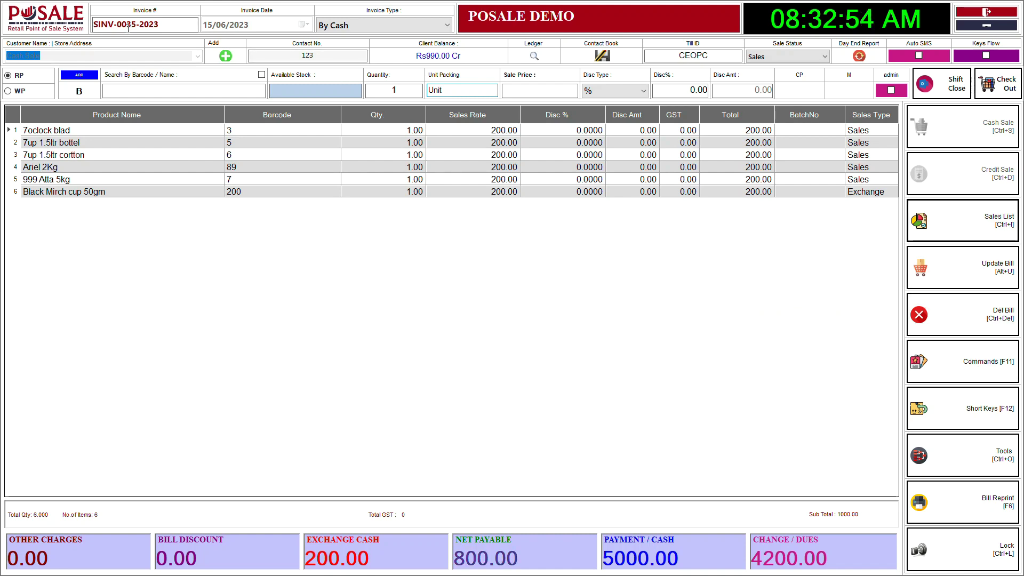
pyautogui.click(993, 335)
pyautogui.click(525, 320)
pyautogui.click(555, 321)
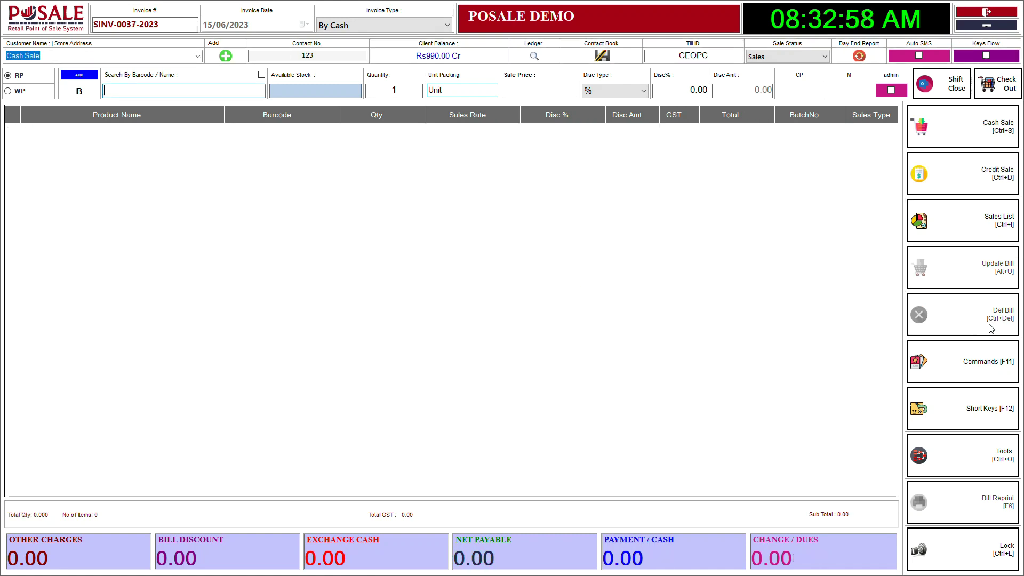
# Step: Reload the 15/06/2023 sales list, check the product details of invoices in rows 6, 8 and 9, and open the last one
pyautogui.click(960, 220)
pyautogui.click(172, 51)
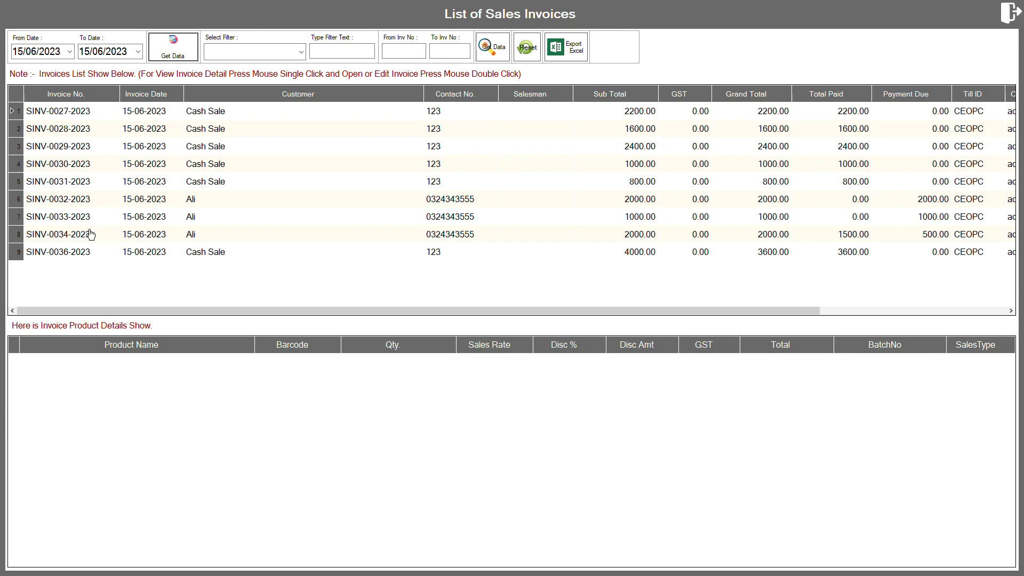
pyautogui.click(101, 204)
pyautogui.click(140, 235)
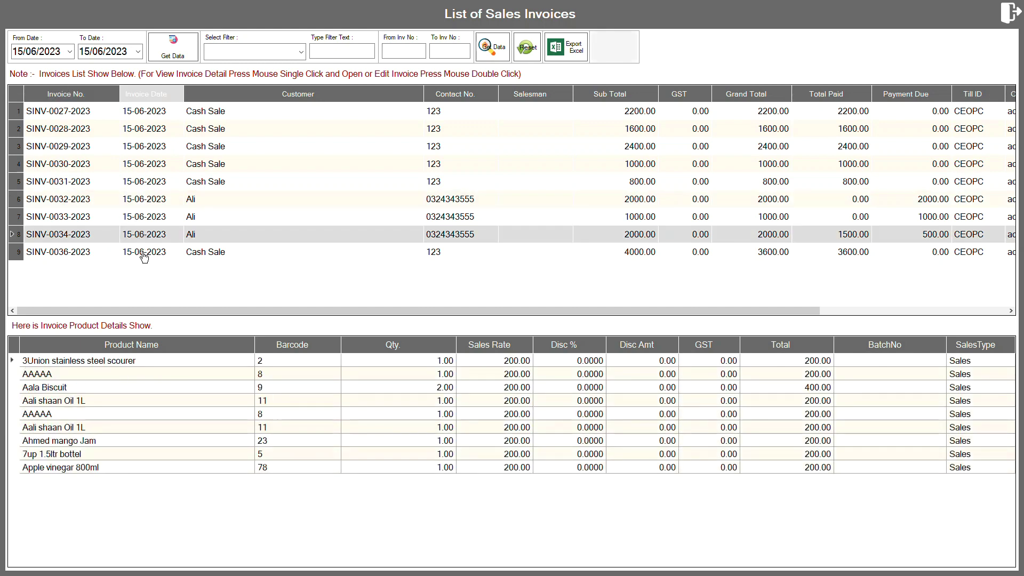
pyautogui.click(145, 253)
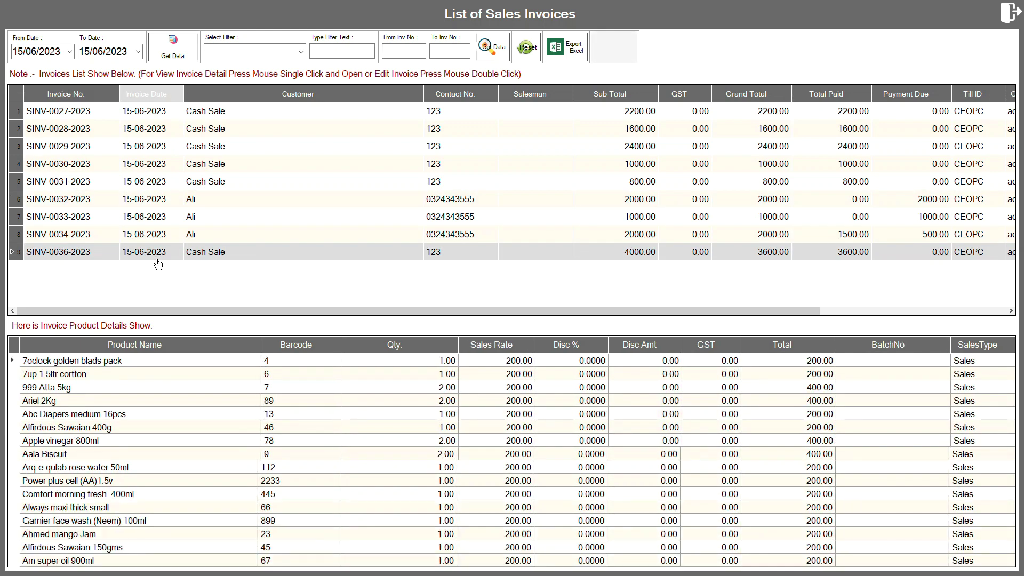
pyautogui.doubleClick(157, 260)
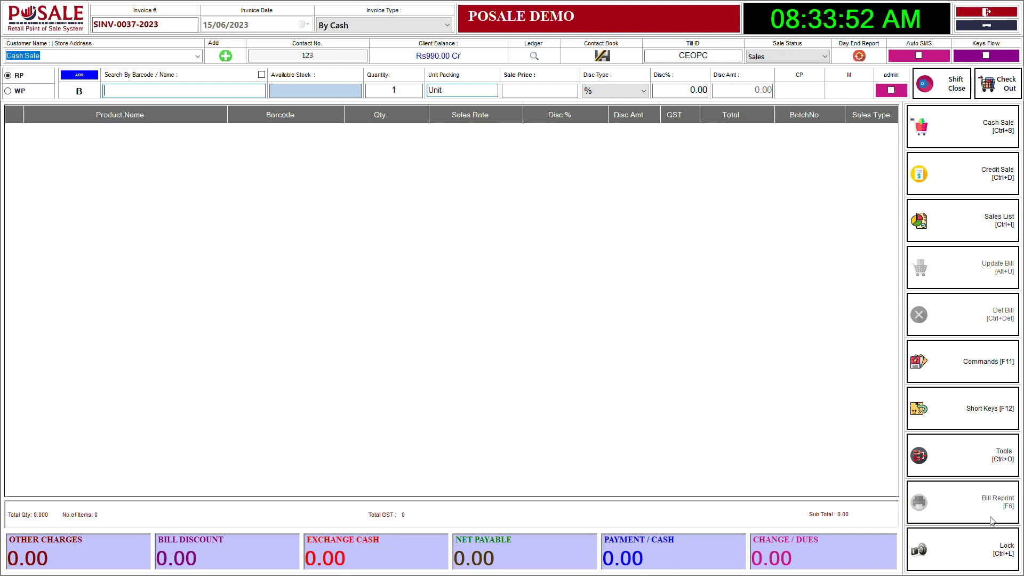
# Step: Load the 15/06/2023 sales list, open the invoice in row 8, and preview its bill reprint before closing the preview
pyautogui.click(981, 228)
pyautogui.click(301, 52)
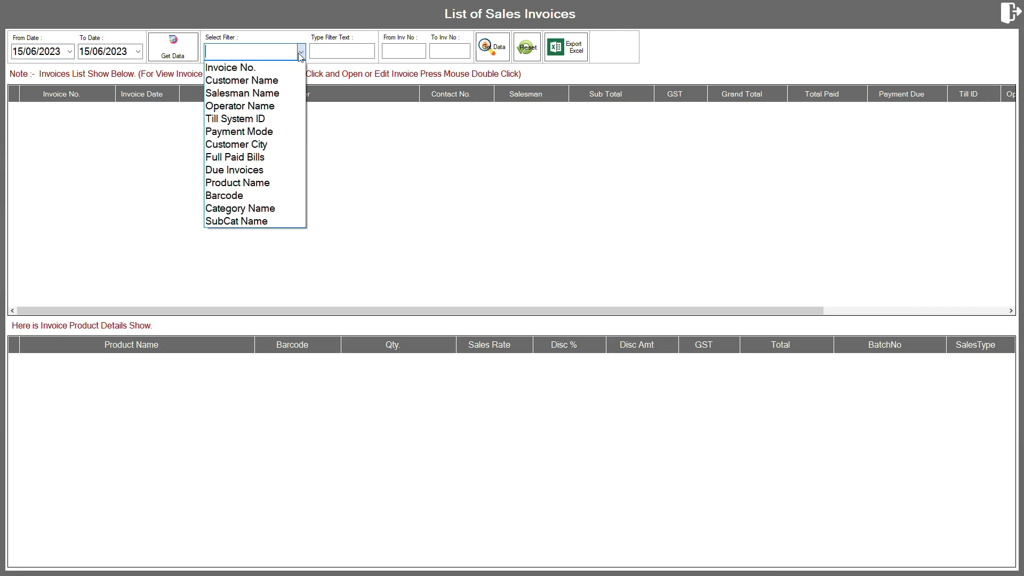
pyautogui.click(301, 52)
pyautogui.click(171, 56)
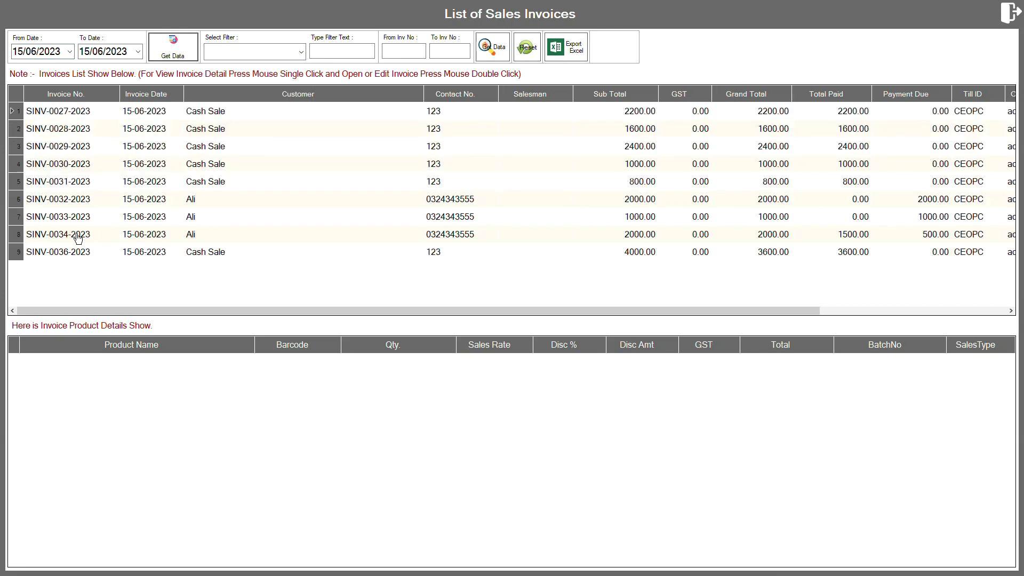
pyautogui.click(51, 237)
pyautogui.doubleClick(51, 237)
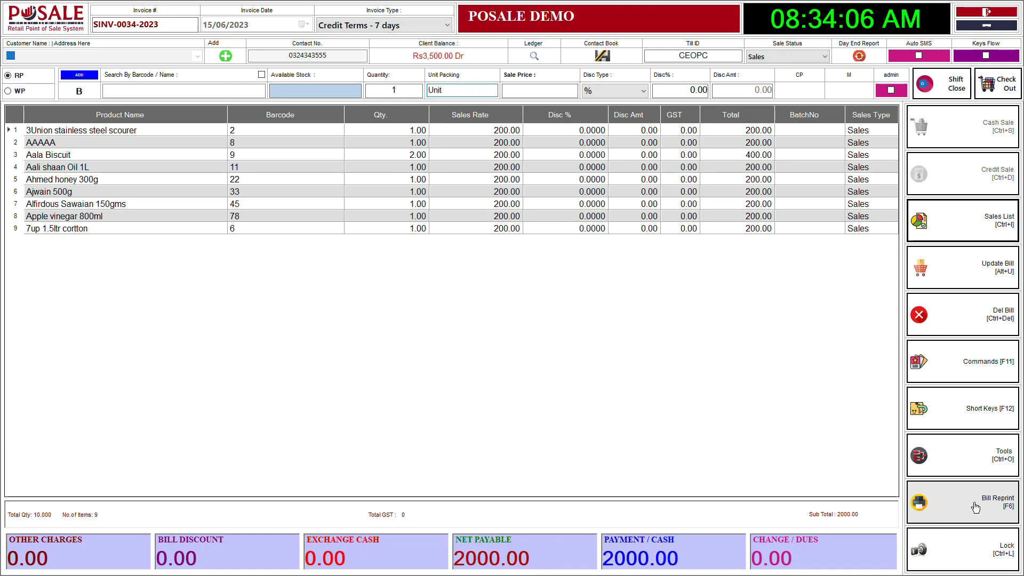
pyautogui.click(976, 507)
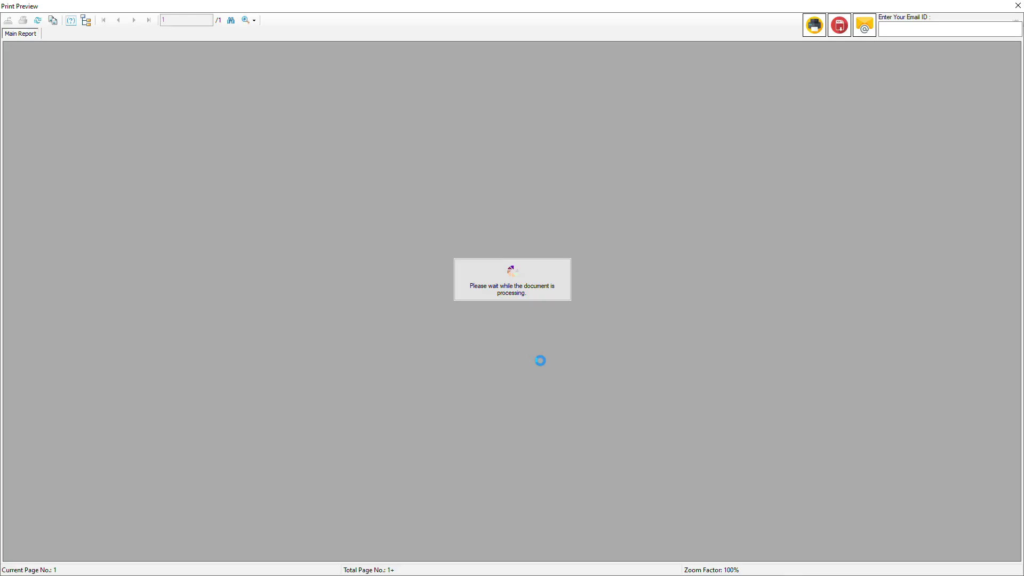
pyautogui.click(1017, 5)
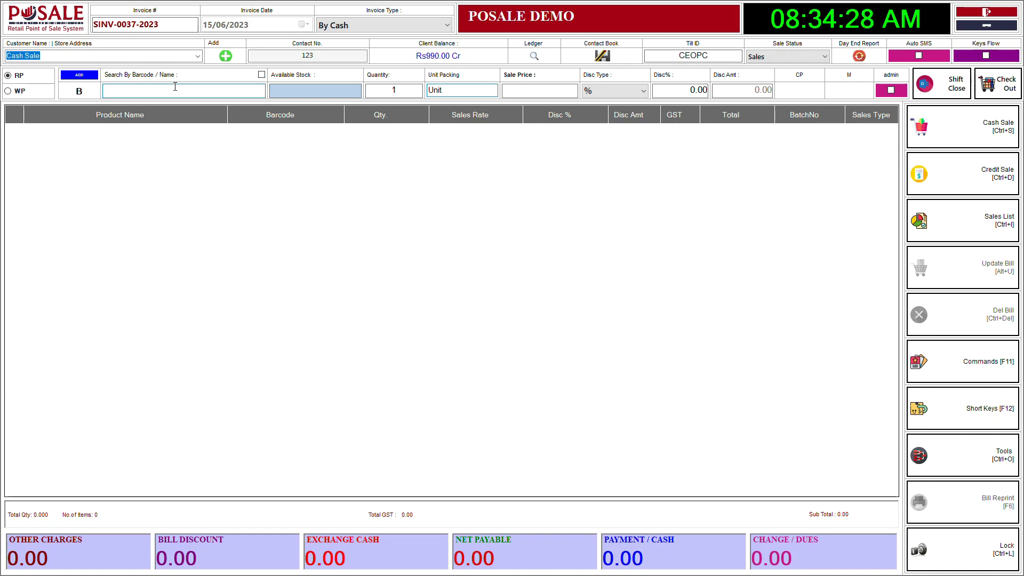
# Step: Add the products with barcodes 2, 4, 6, 7 and 89 to the new sales invoice
pyautogui.press('Return')
pyautogui.write('4')
pyautogui.press('Return')
pyautogui.write('6')
pyautogui.press('Return')
pyautogui.write('7')
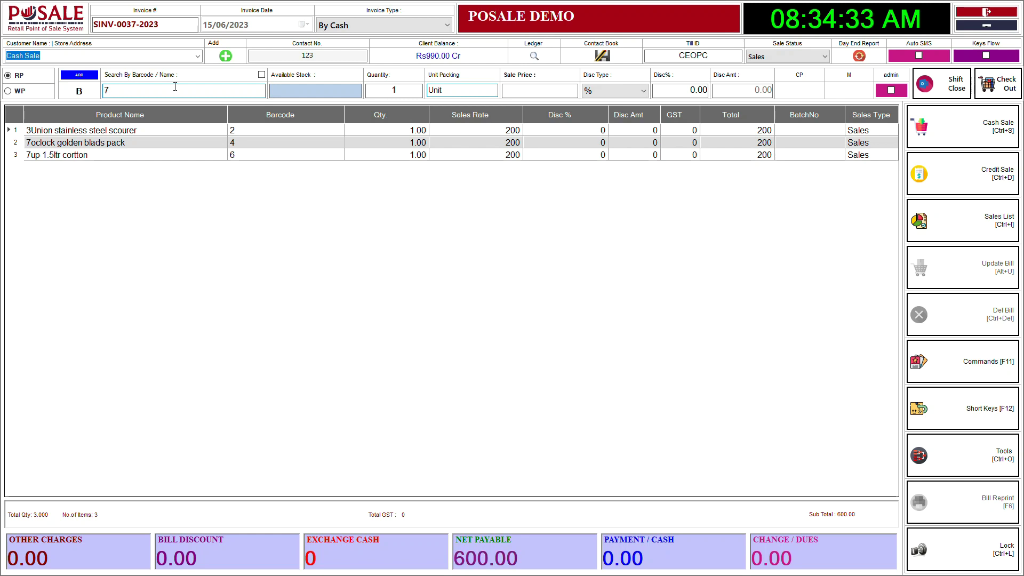
pyautogui.press('Return')
pyautogui.write('89')
pyautogui.press('Return')
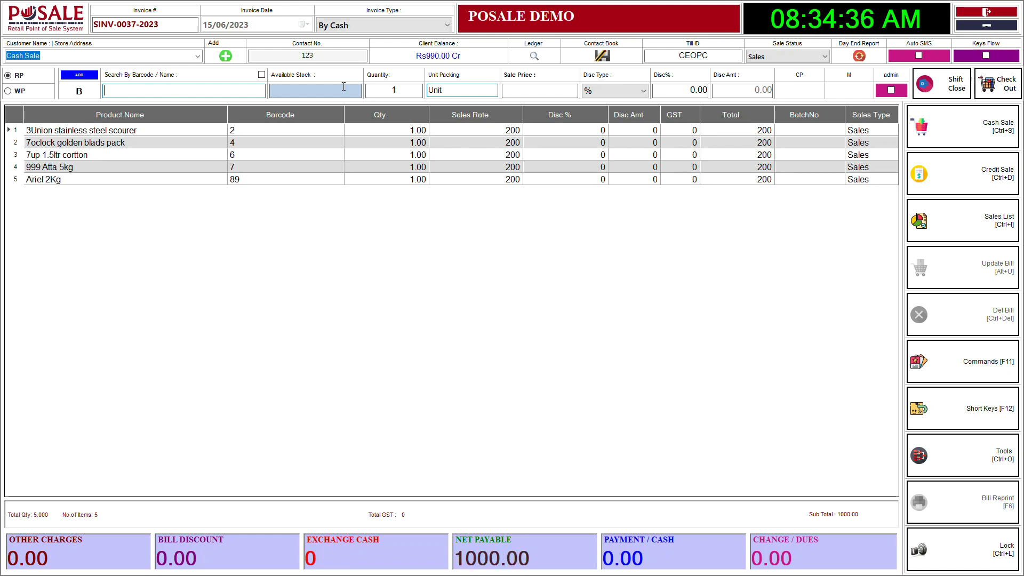
# Step: Consult the POS shortcut key list, close it, and set the invoice's Other Charges to 300
pyautogui.click(957, 414)
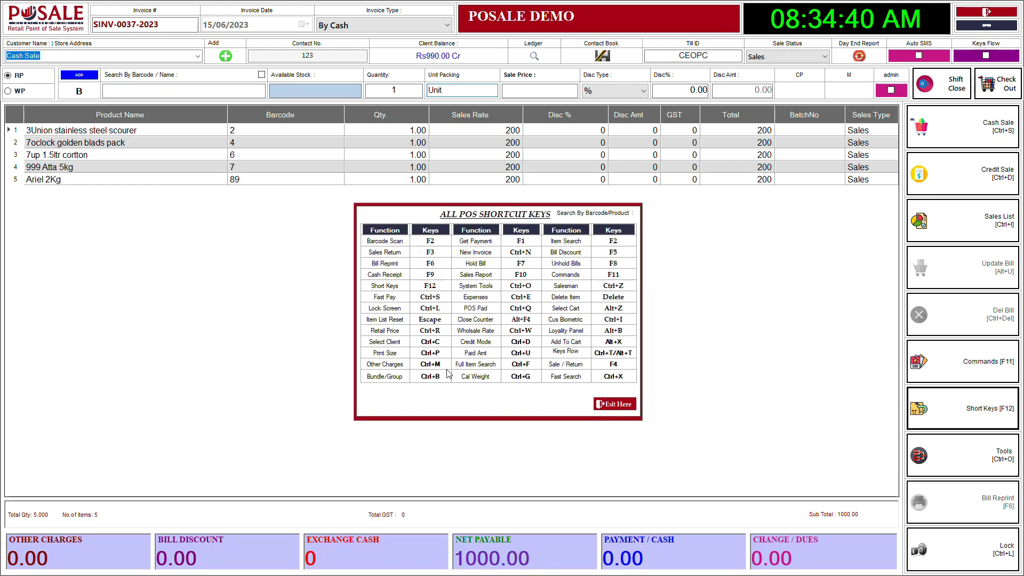
pyautogui.click(608, 405)
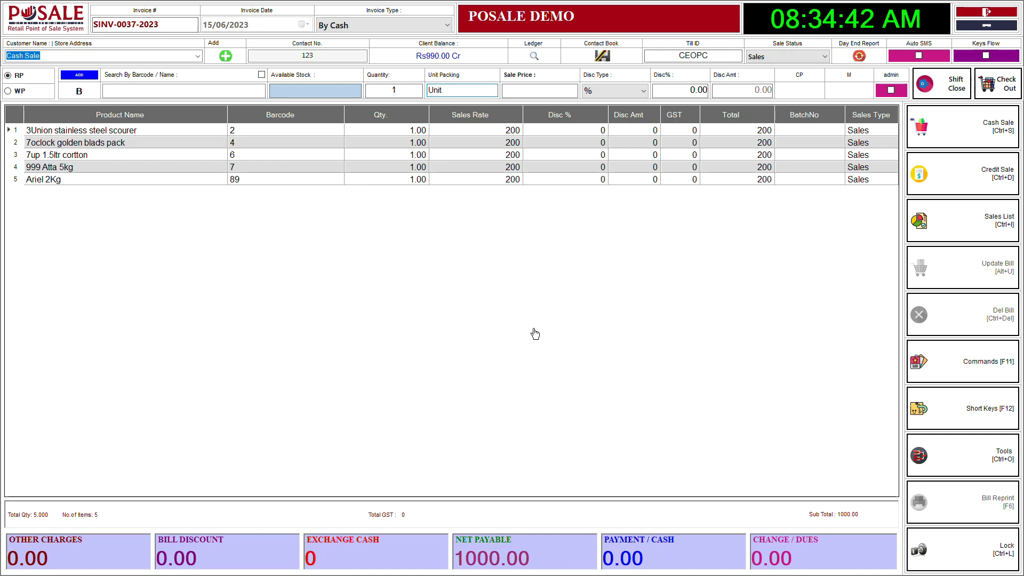
pyautogui.press('F7')
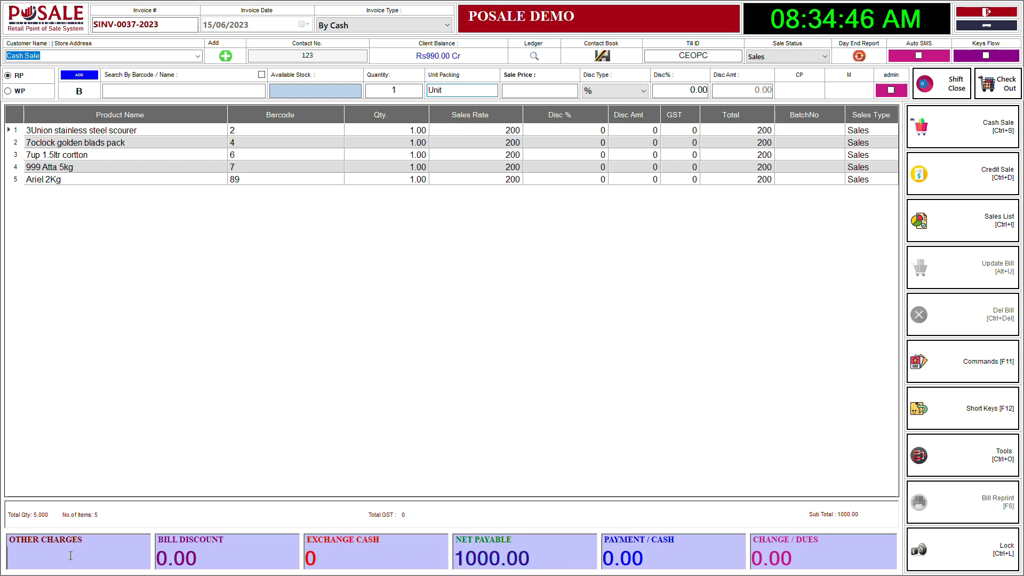
pyautogui.write('300')
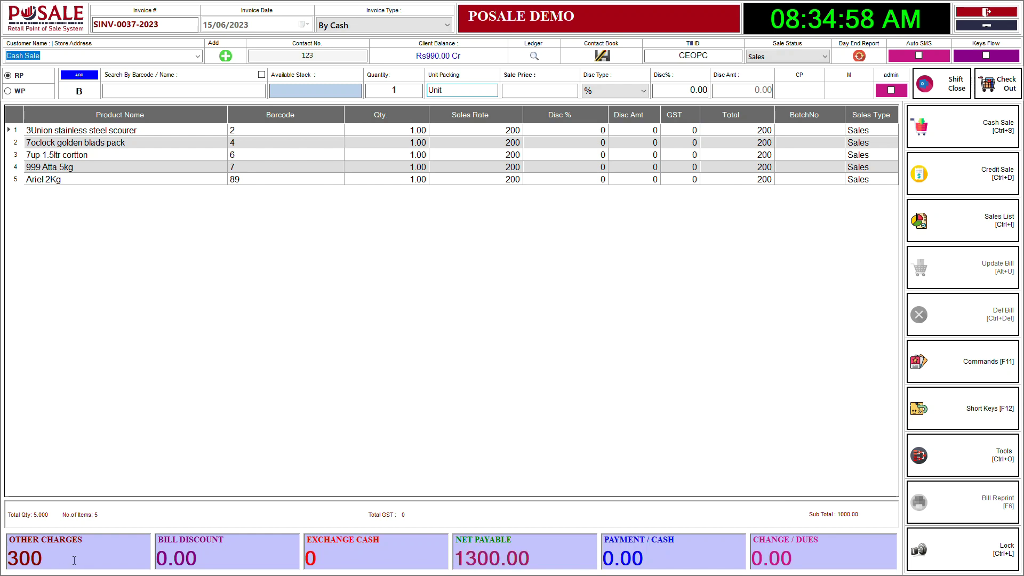
# Step: Save the invoice as a cash sale, check the Other Charges line on its receipt preview at 200% zoom, and close the preview
pyautogui.click(994, 131)
pyautogui.click(516, 321)
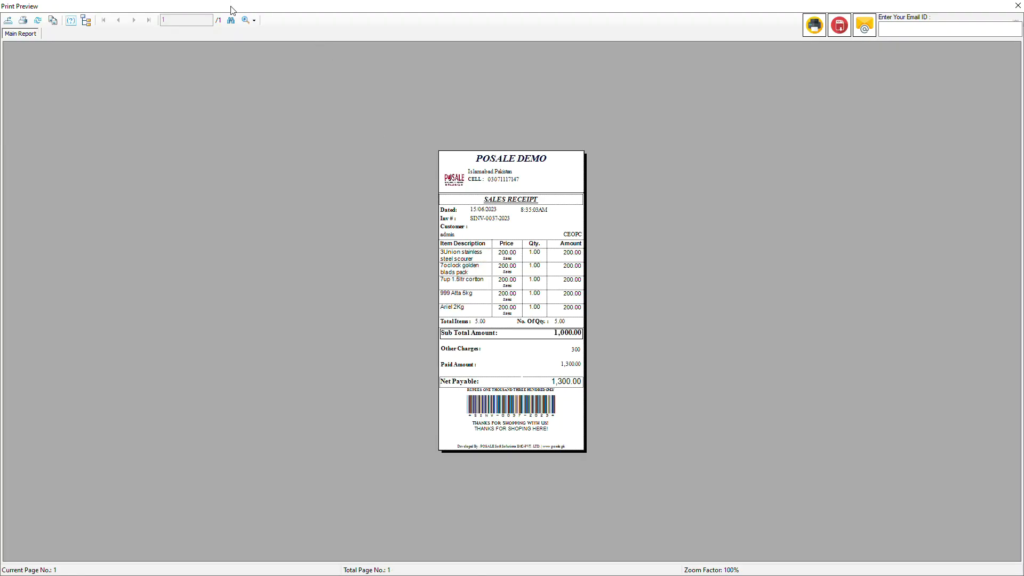
pyautogui.click(243, 22)
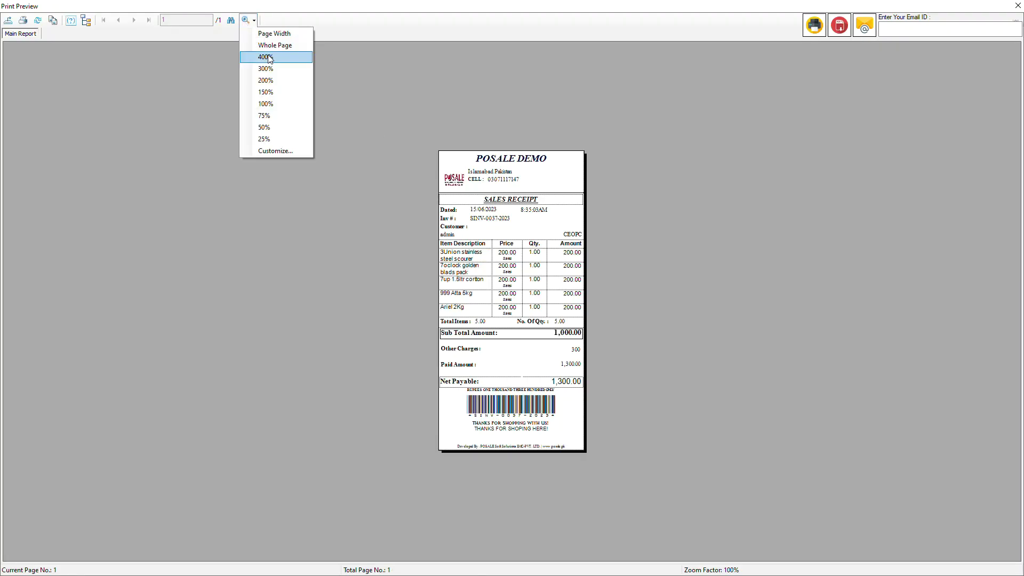
pyautogui.click(273, 85)
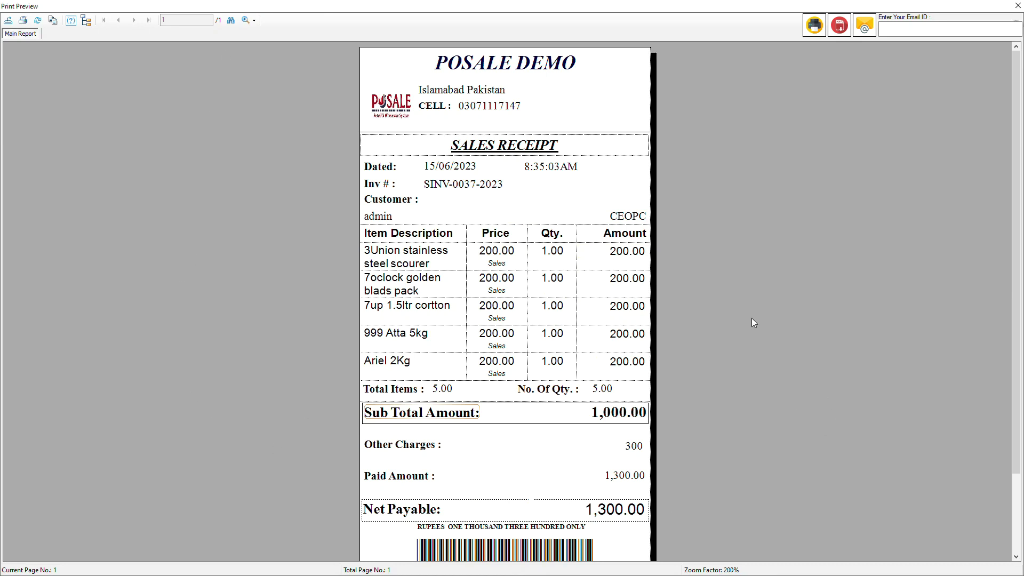
pyautogui.click(388, 447)
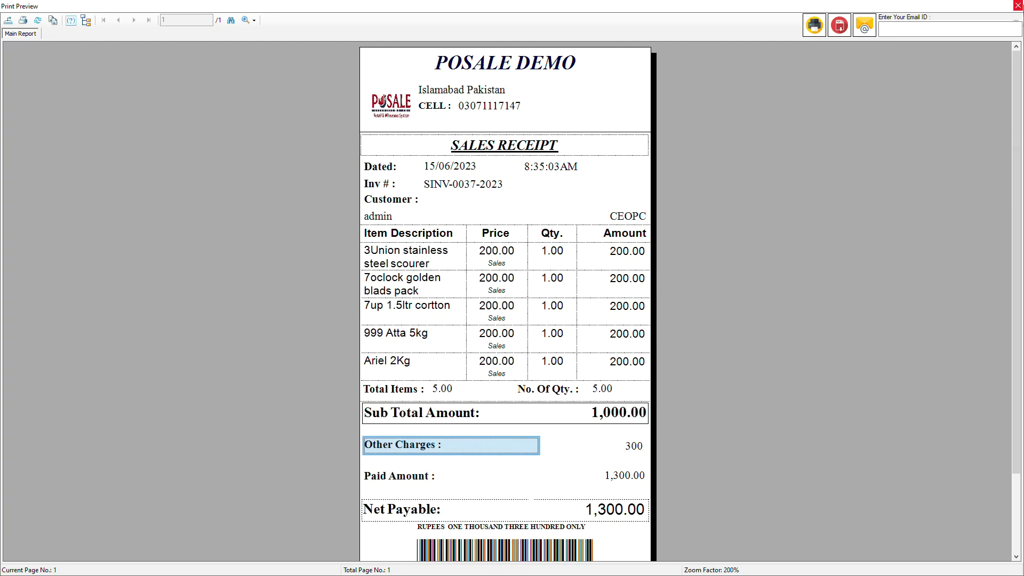
pyautogui.click(1017, 5)
# Step: Add the products with barcodes 2, 5, 6, 7, 8, 9 and 10 to the new sales invoice
pyautogui.write('2')
pyautogui.press('Return')
pyautogui.write('5')
pyautogui.press('Return')
pyautogui.write('6')
pyautogui.press('Return')
pyautogui.write('7')
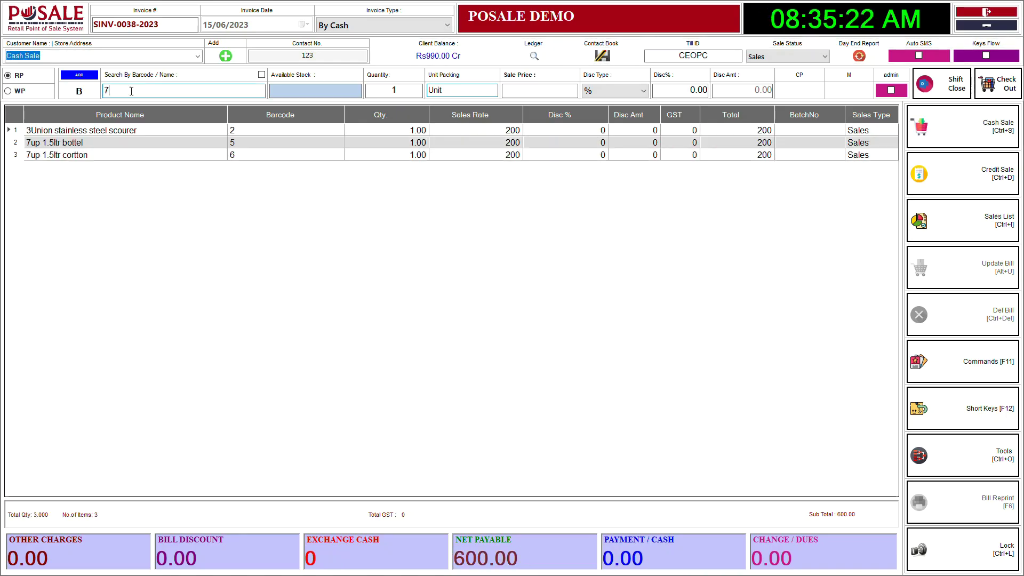
pyautogui.press('Return')
pyautogui.write('8')
pyautogui.press('Return')
pyautogui.write('9')
pyautogui.press('Return')
pyautogui.write('0')
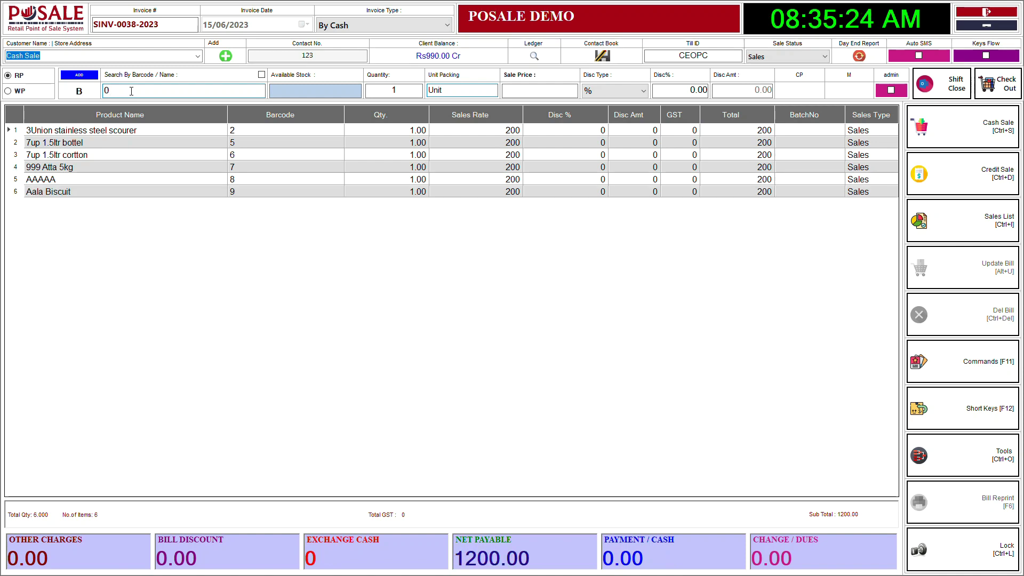
pyautogui.press('Return')
pyautogui.write('10')
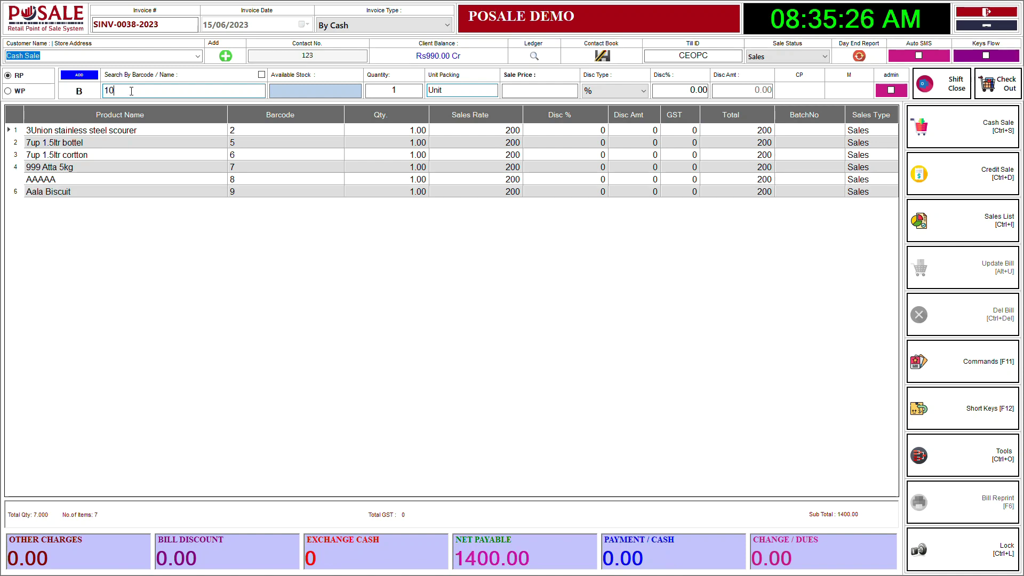
pyautogui.press('Return')
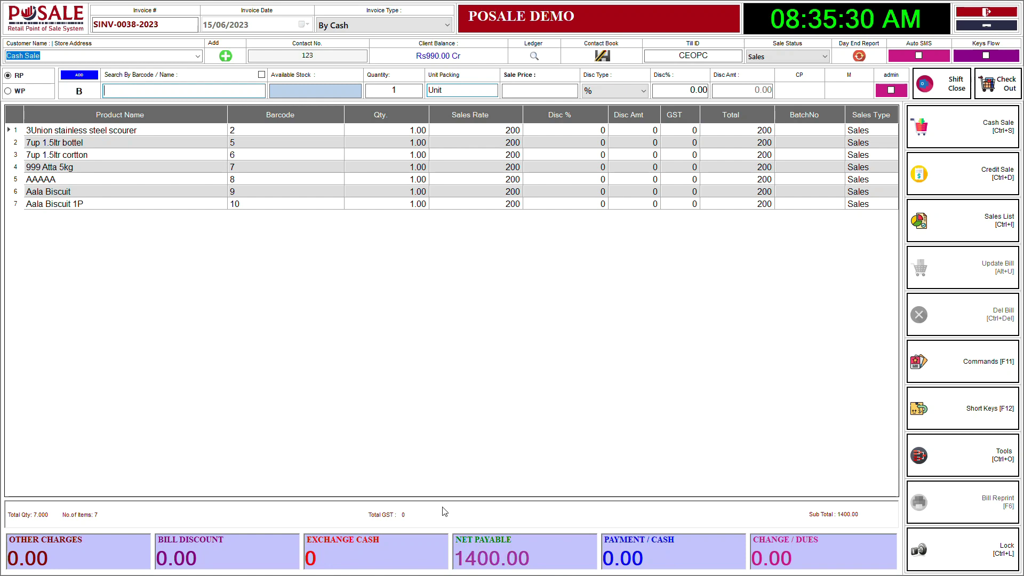
# Step: Set the invoice's Other Charges to 700 with the description "Chicken 1KG"
pyautogui.click(44, 550)
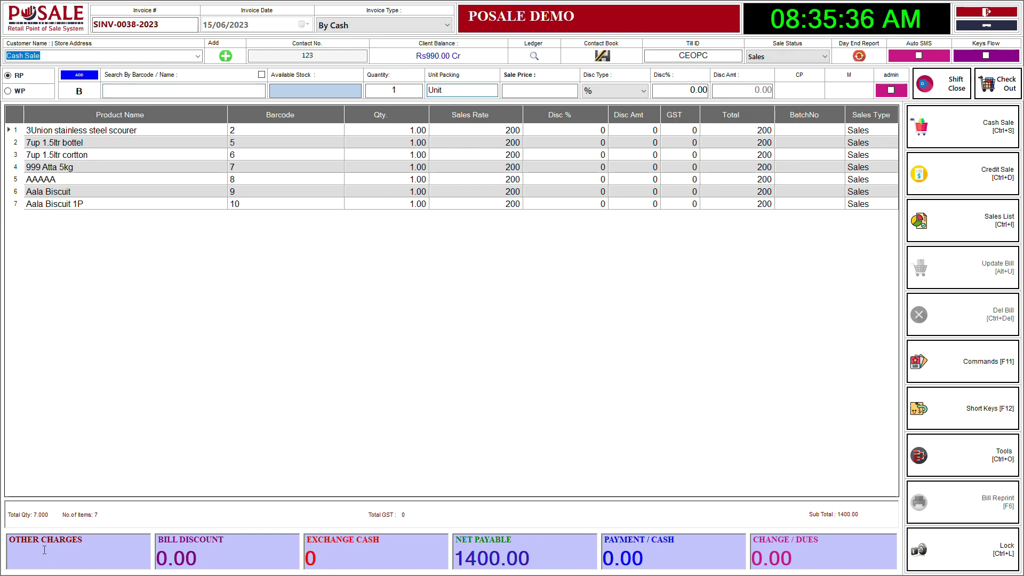
pyautogui.write('700')
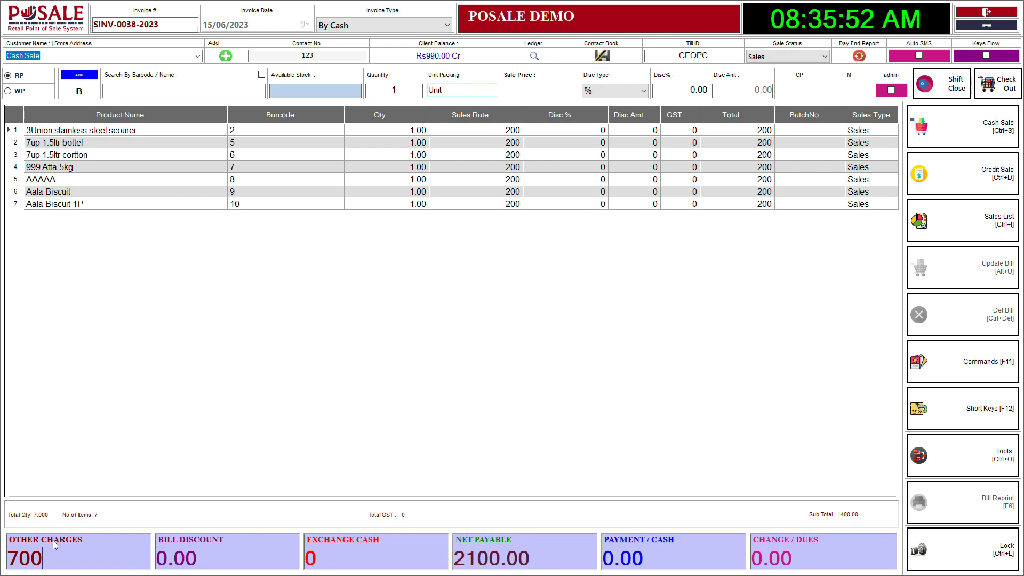
pyautogui.press('Return')
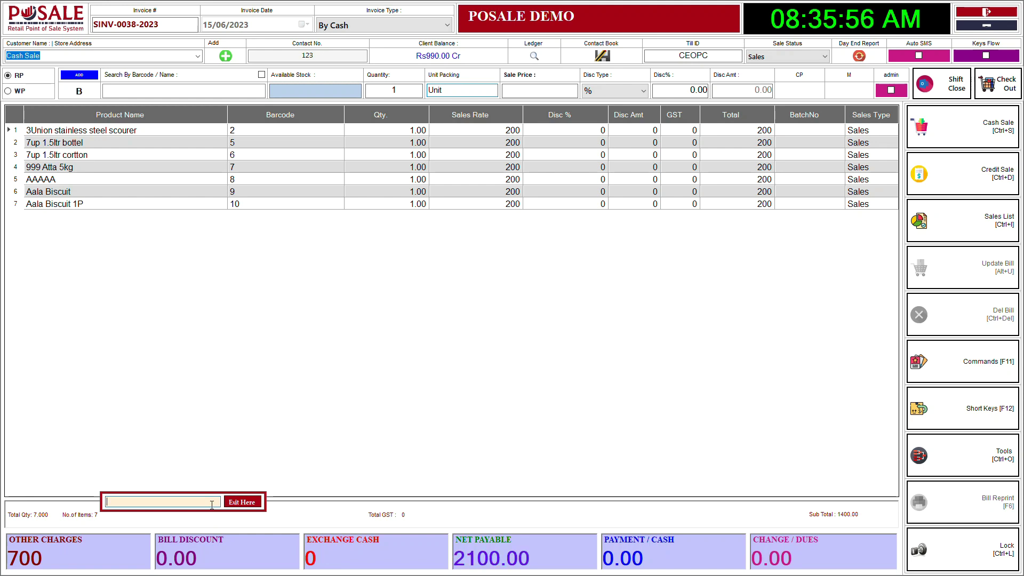
pyautogui.write('Chicken')
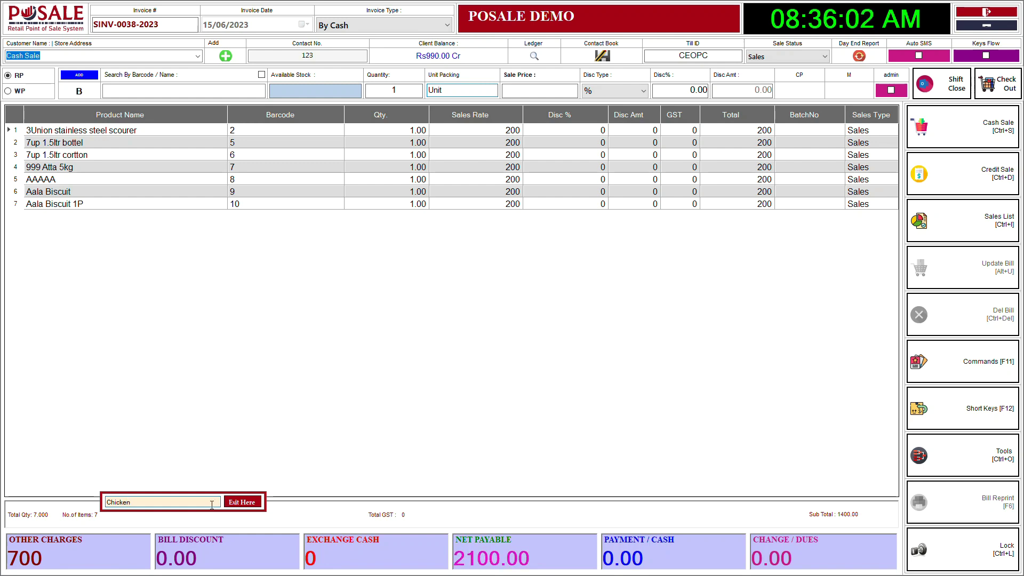
pyautogui.write(' 1KG')
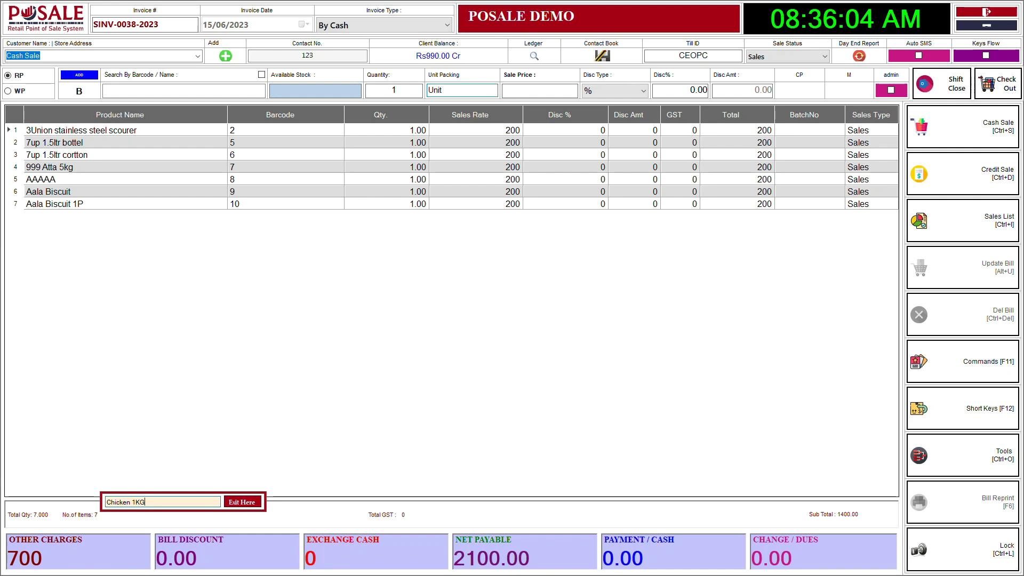
pyautogui.click(248, 504)
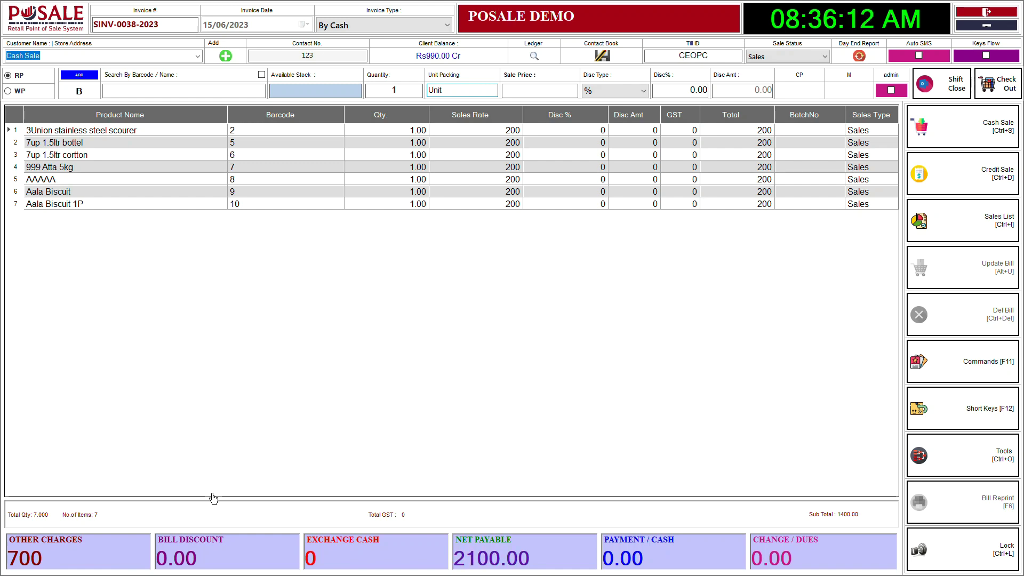
# Step: Save the invoice as a cash sale, check the Chicken 1KG line on its receipt preview at 200% zoom, and close the preview
pyautogui.click(960, 129)
pyautogui.click(526, 322)
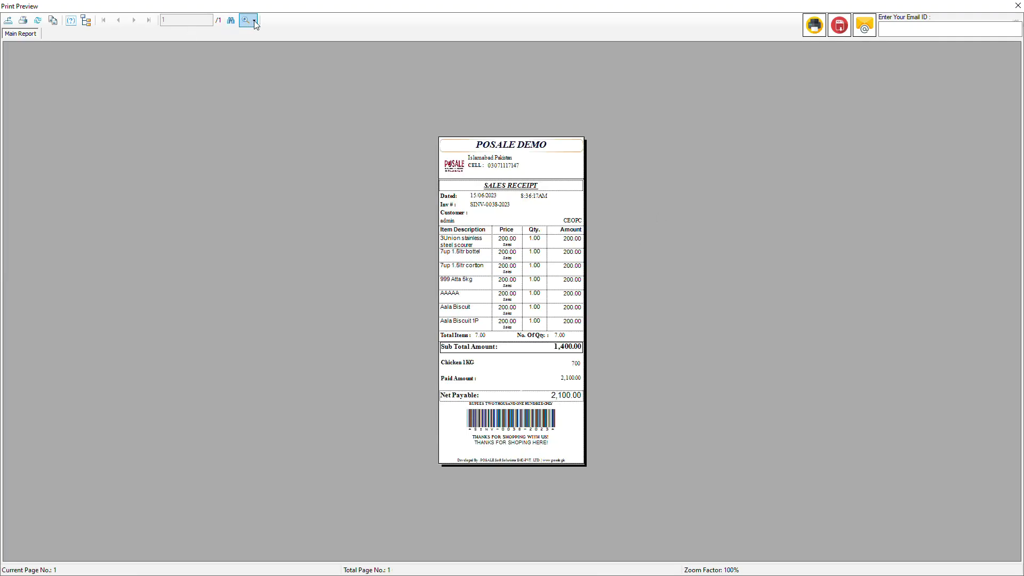
pyautogui.click(255, 22)
pyautogui.click(264, 79)
pyautogui.scroll(-3, 479, 229)
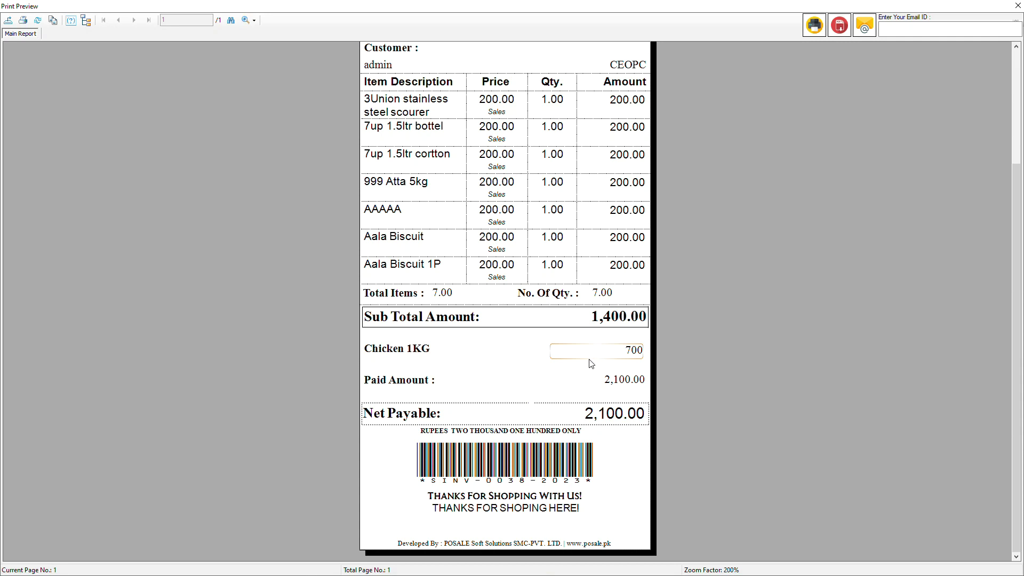
pyautogui.click(1018, 6)
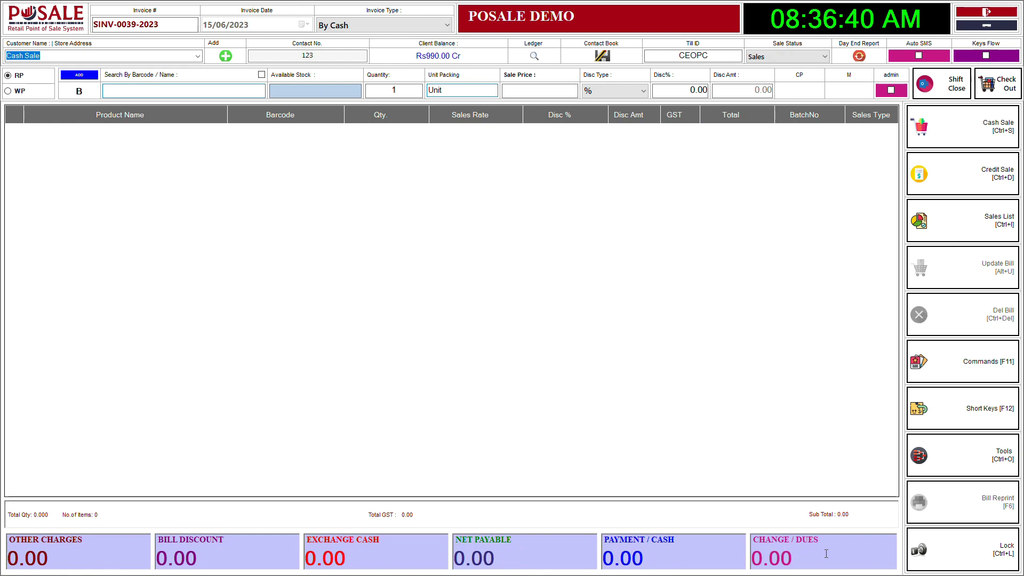
# Step: Open the customer cash receipt entry form from the sales command list, and close it again
pyautogui.click(15, 557)
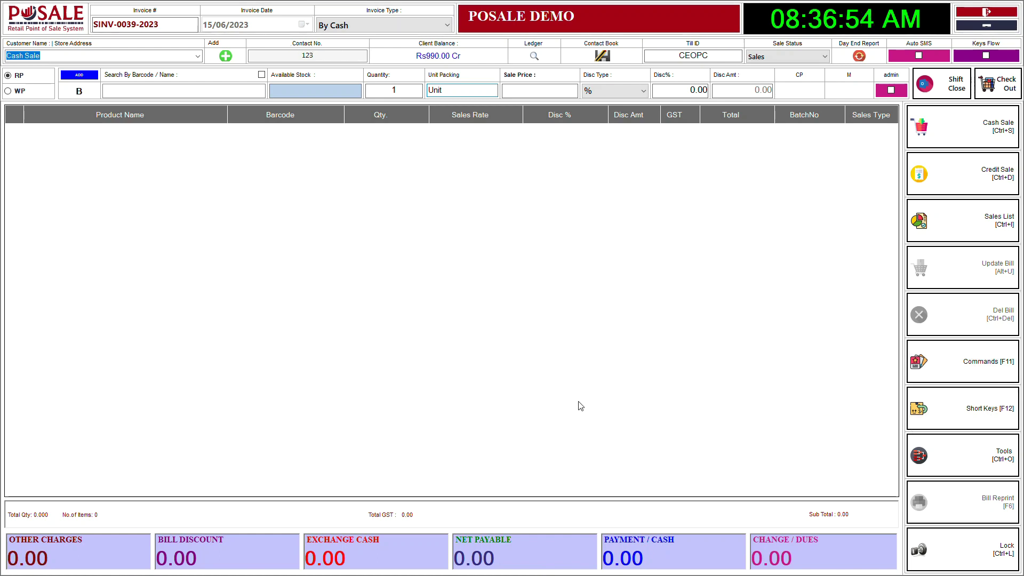
pyautogui.click(963, 365)
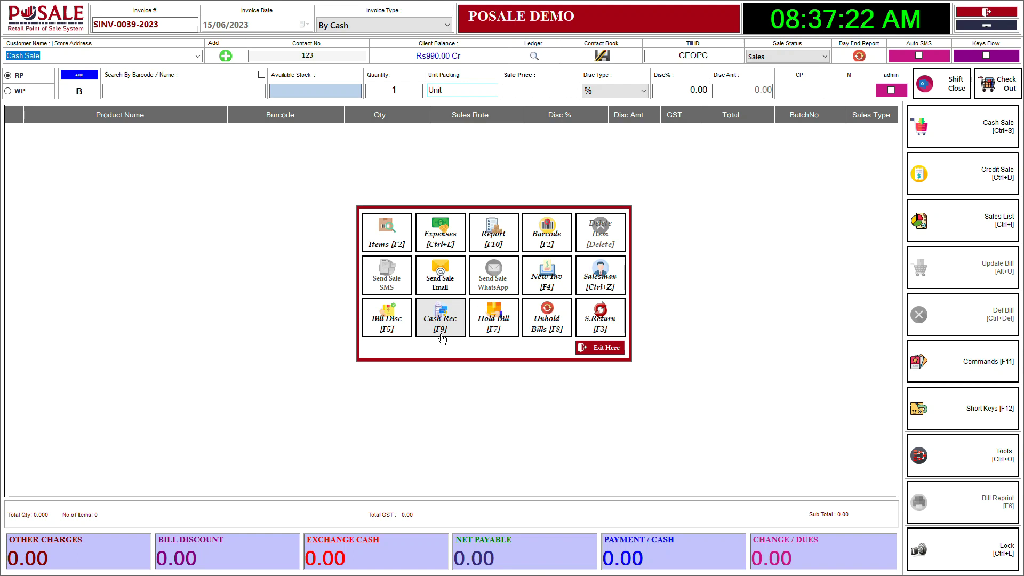
pyautogui.click(442, 336)
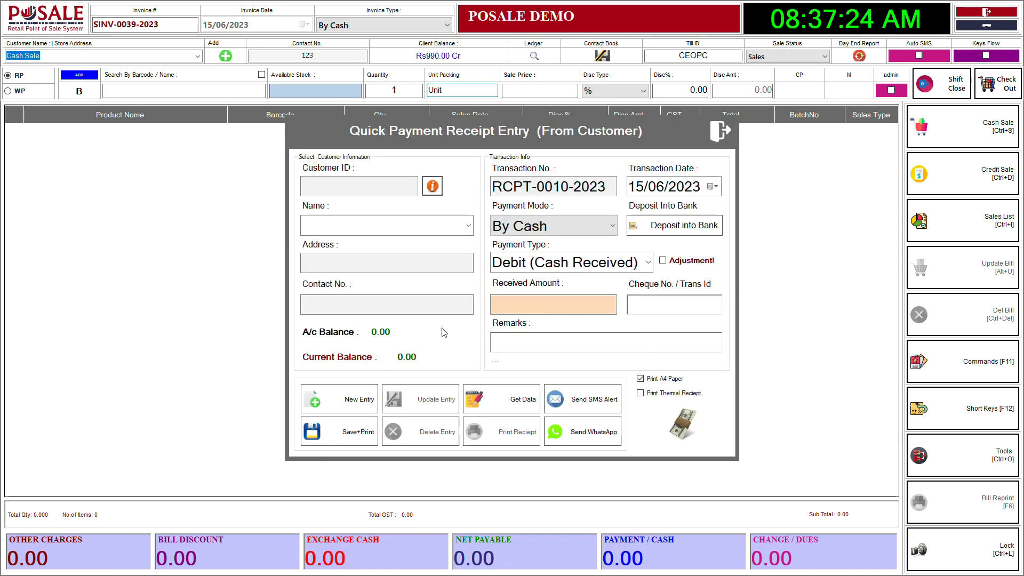
pyautogui.click(720, 131)
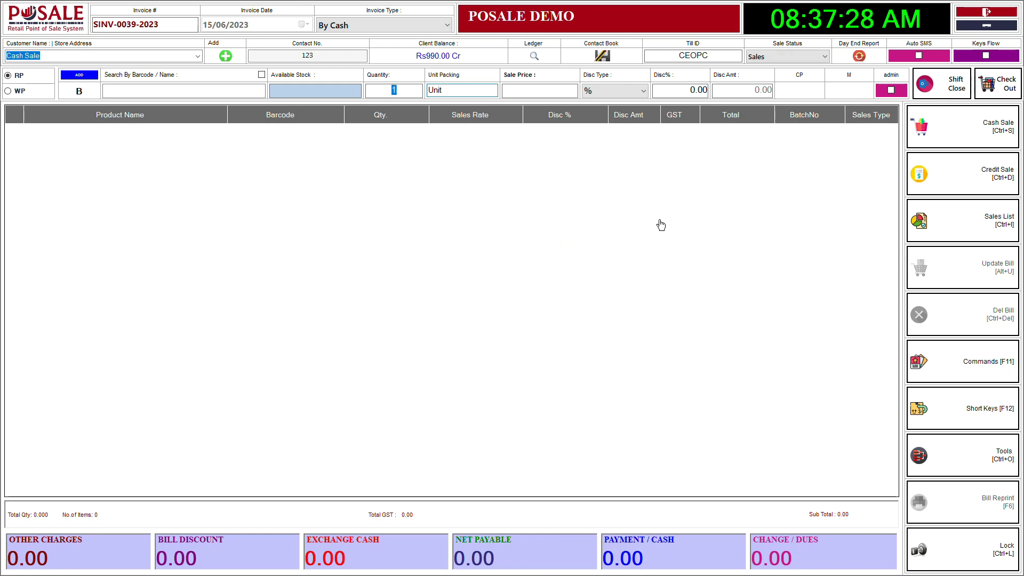
# Step: Reopen the Quick Payment Receipt Entry form and select the first customer in its name list
pyautogui.hotkey('ctrl', 'e')
pyautogui.click(635, 251)
pyautogui.hotkey('ctrl', 'r')
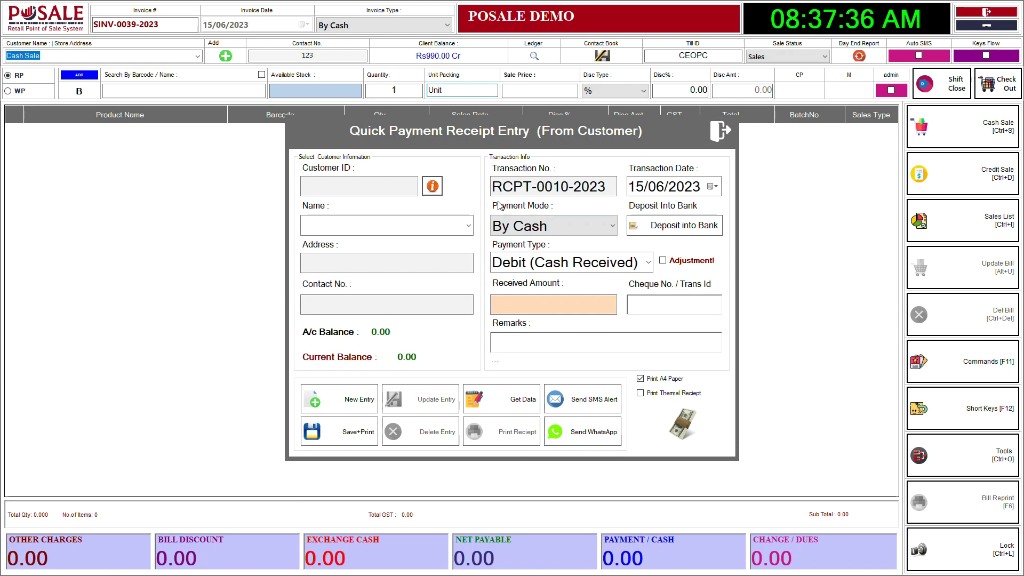
pyautogui.click(400, 226)
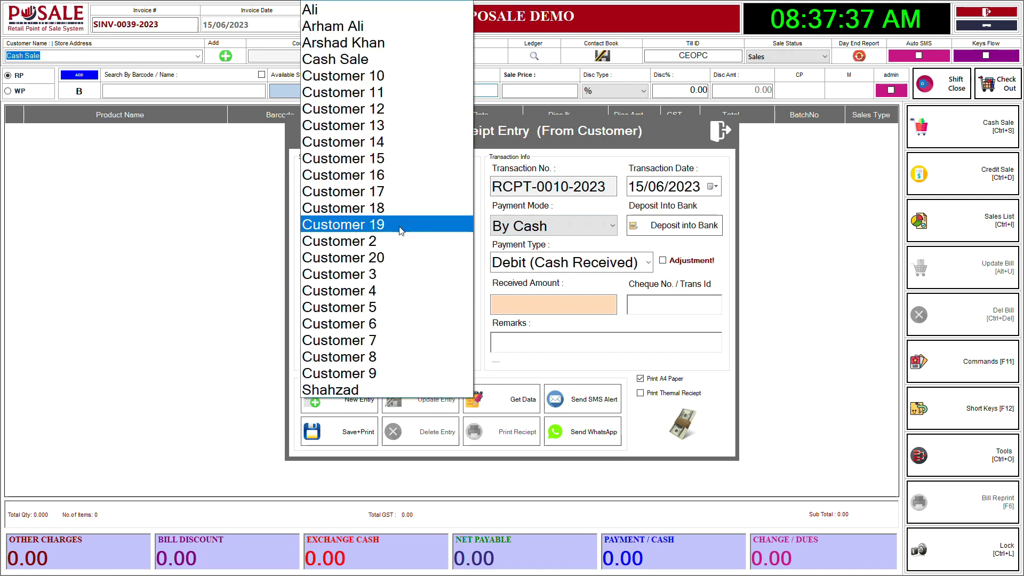
pyautogui.click(362, 9)
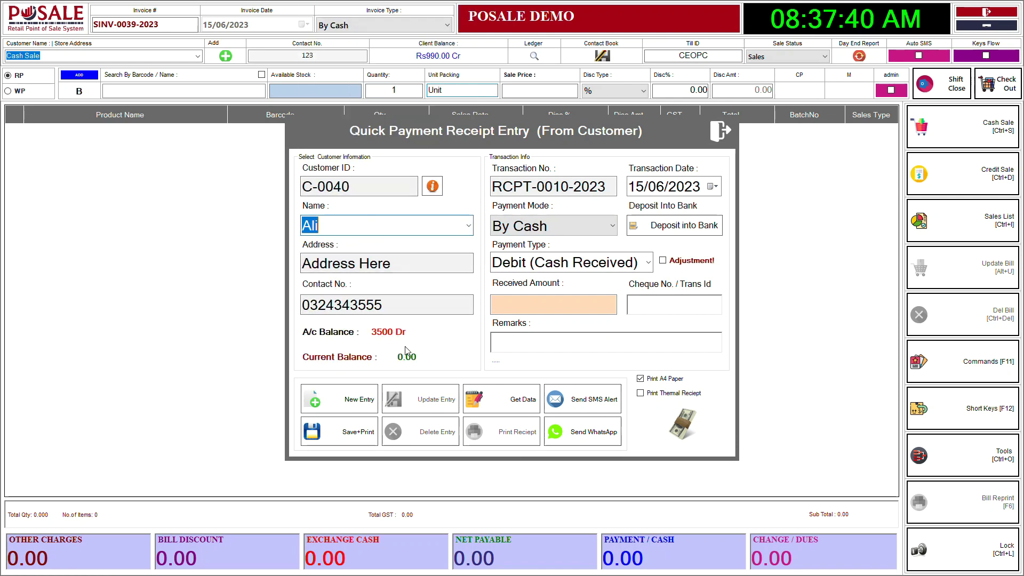
# Step: Set the payment receipt's received amount to 2000
pyautogui.click(530, 310)
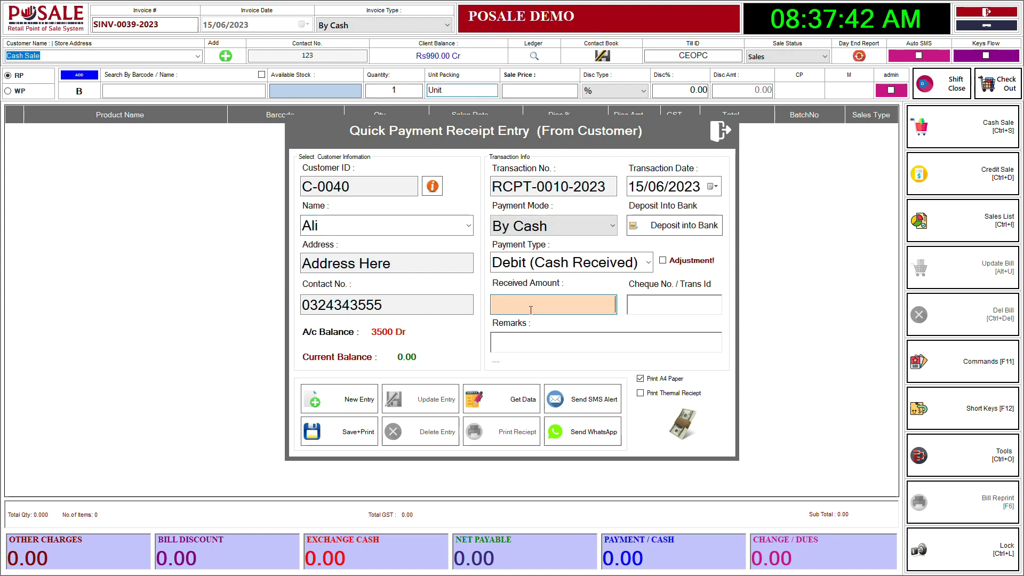
pyautogui.write('500')
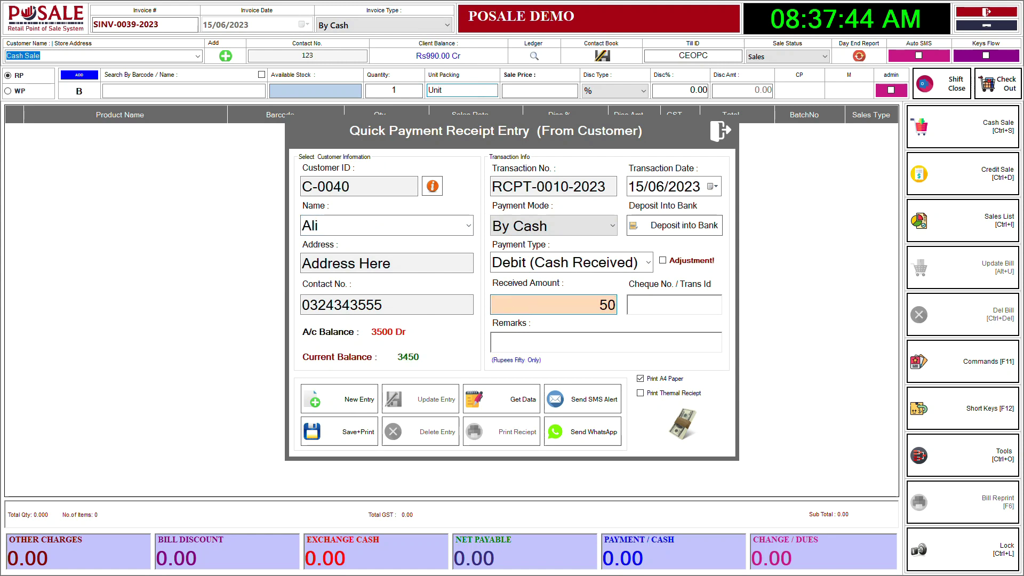
pyautogui.press('BackSpace')
pyautogui.press('BackSpace')
pyautogui.press('BackSpace')
pyautogui.write('2000')
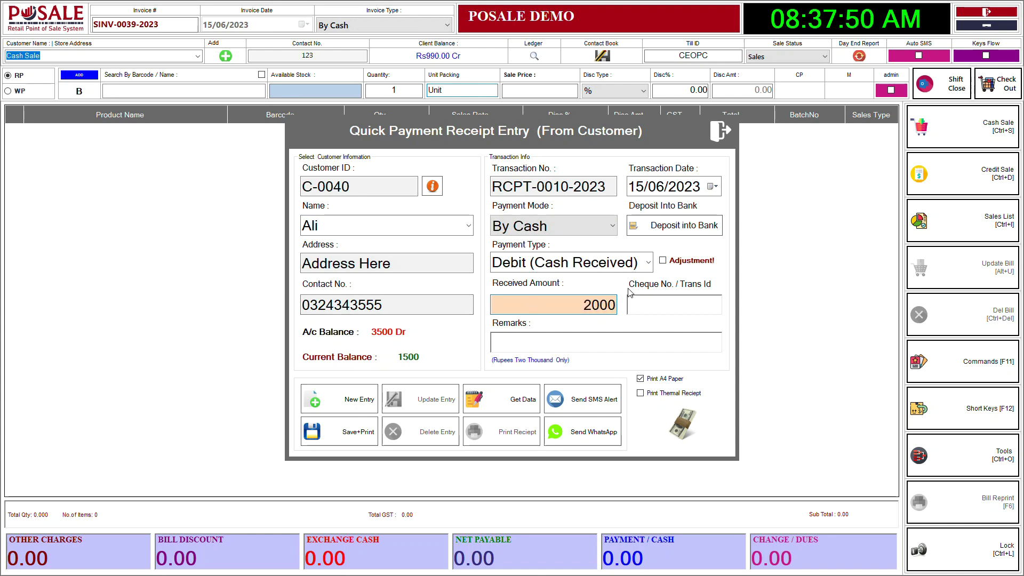
# Step: Save the payment receipt without sending an SMS notification, and open its print preview
pyautogui.click(375, 431)
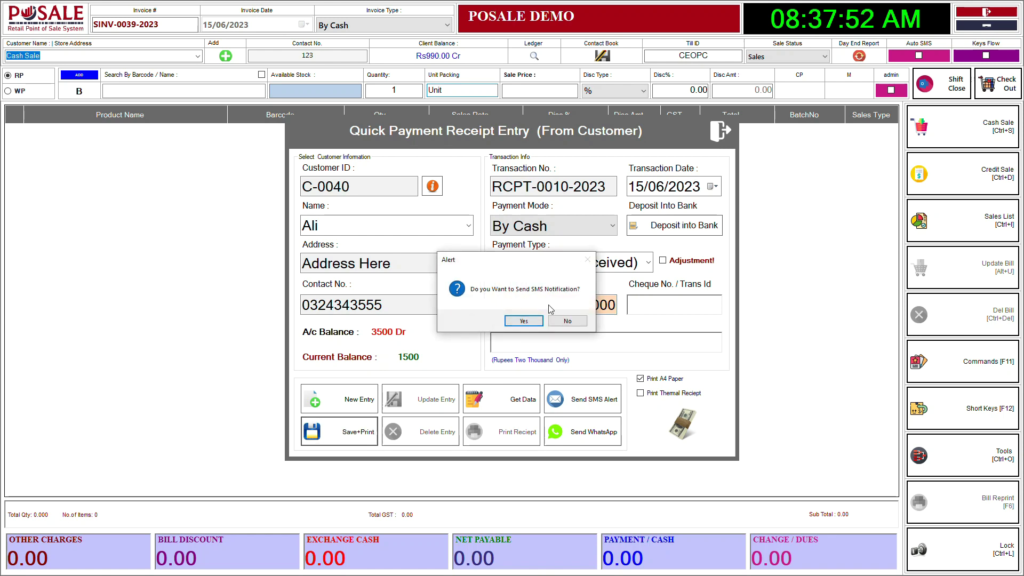
pyautogui.click(568, 320)
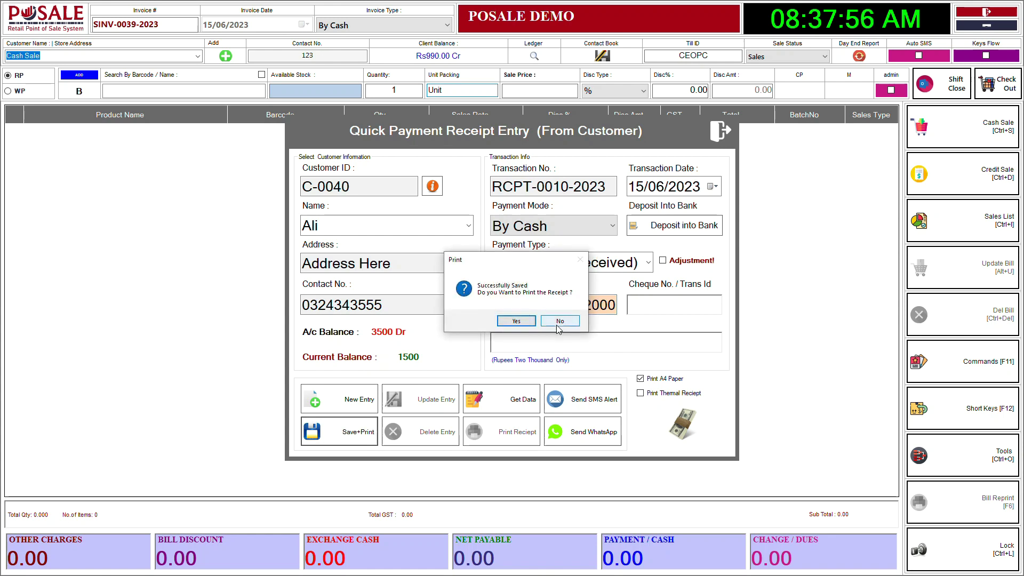
pyautogui.click(509, 320)
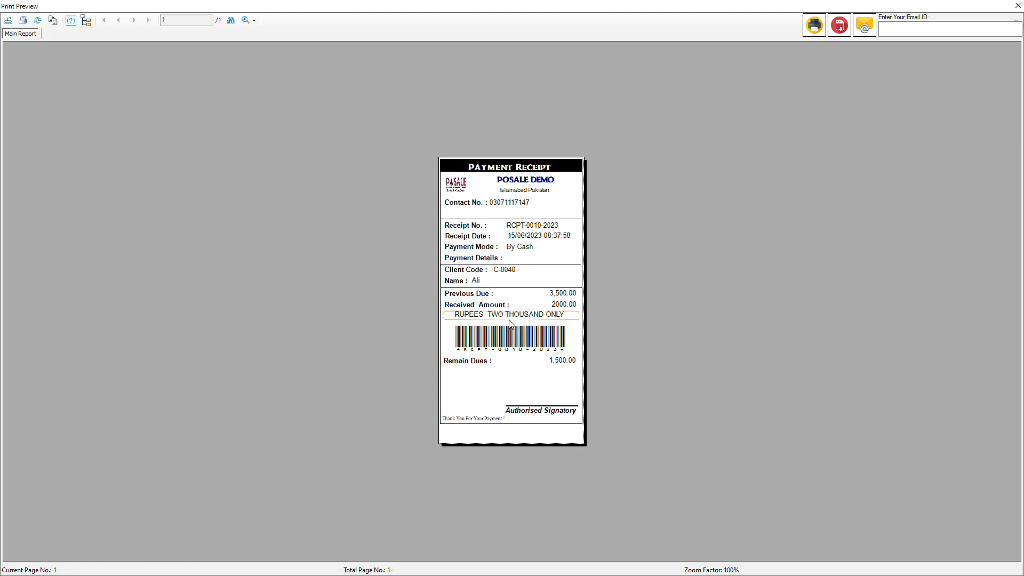
# Step: Examine the payment receipt's received amount and remaining dues at 200% zoom, and close the preview and the entry form
pyautogui.click(248, 21)
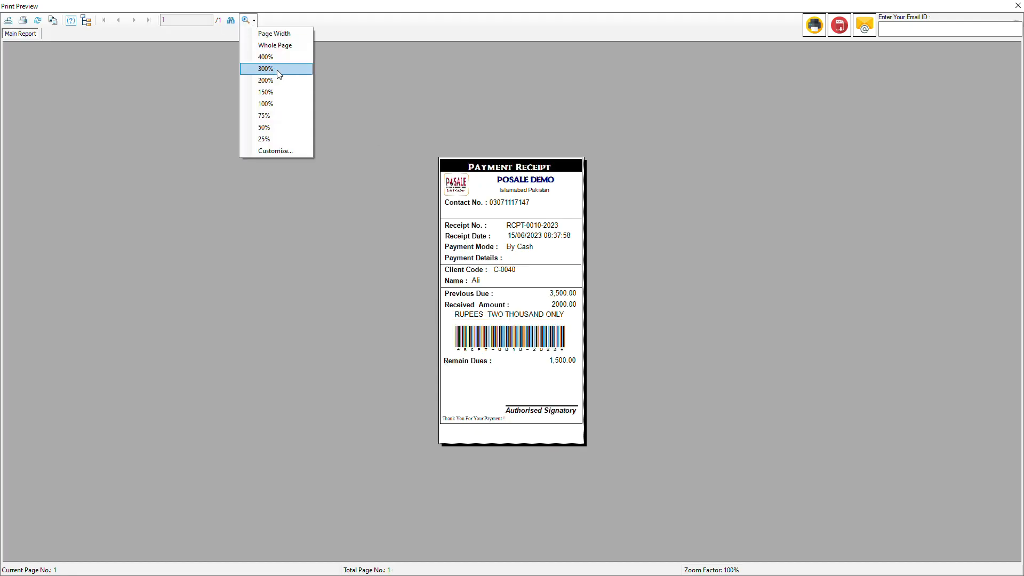
pyautogui.click(277, 81)
pyautogui.scroll(-3, 501, 229)
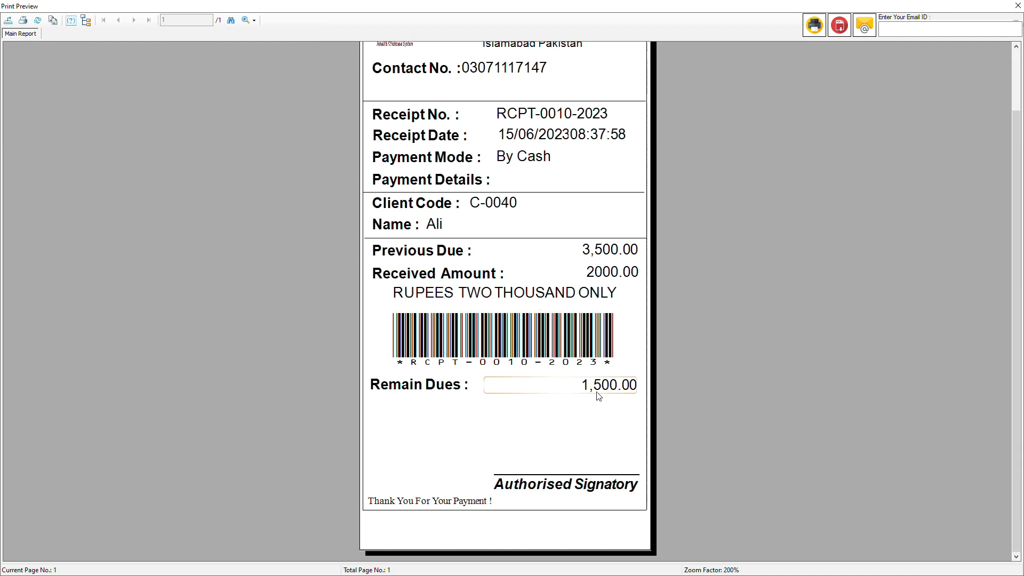
pyautogui.scroll(3, 569, 380)
pyautogui.scroll(-3, 569, 361)
pyautogui.scroll(3, 492, 243)
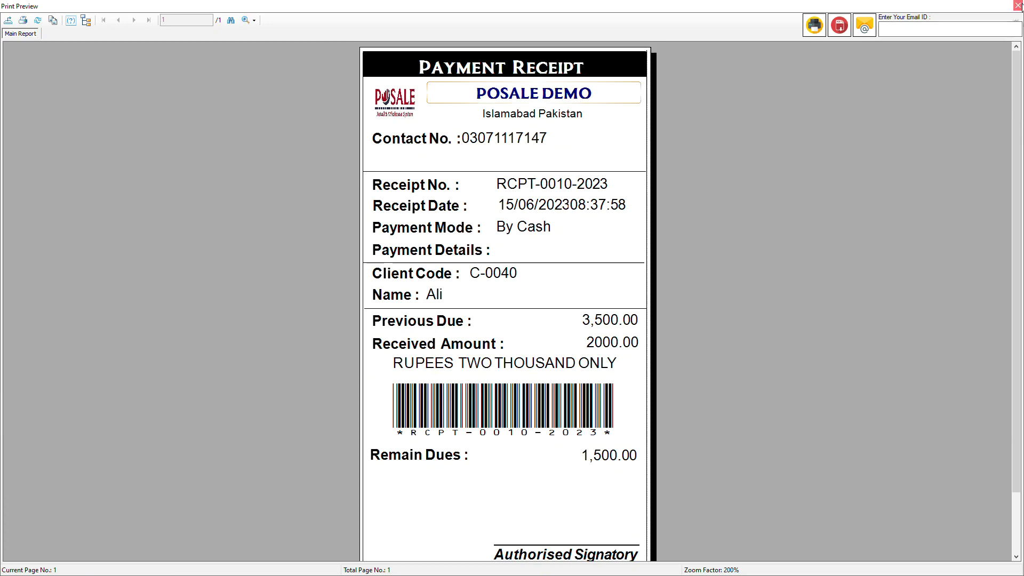
pyautogui.click(1018, 5)
pyautogui.click(721, 136)
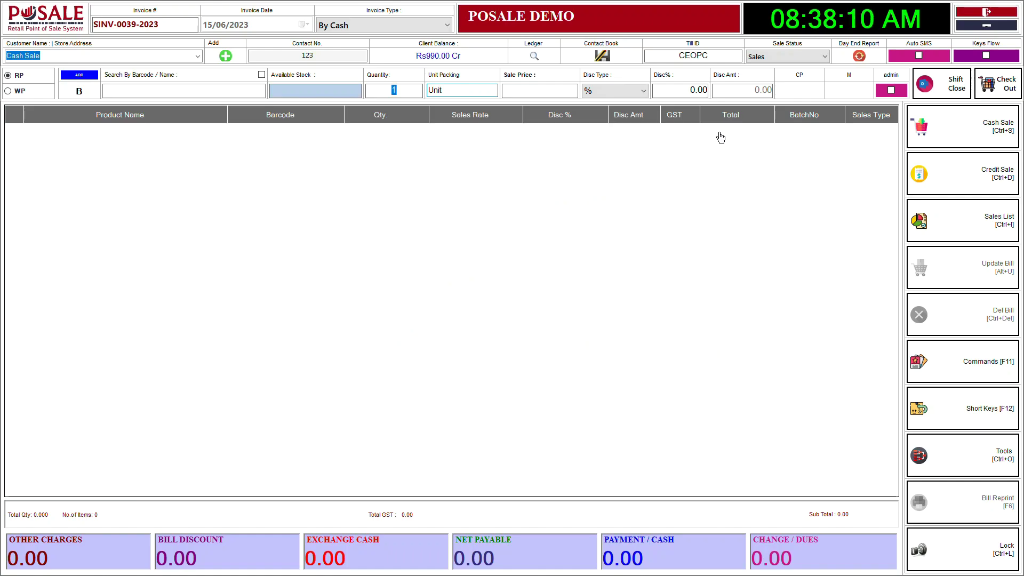
# Step: Select the last customer in the sales screen's customer list, and open and close the tools palette
pyautogui.click(197, 55)
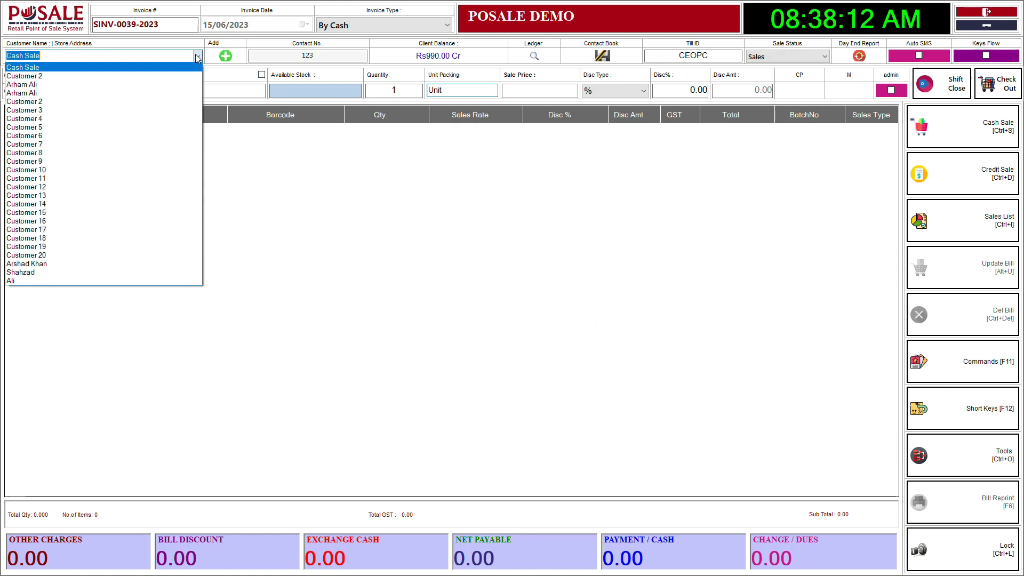
pyautogui.click(60, 283)
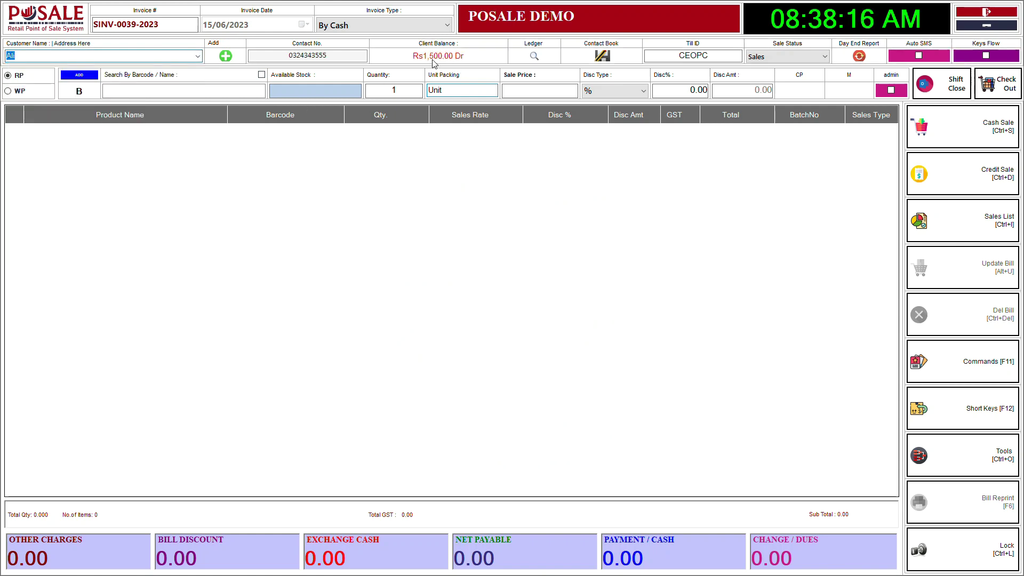
pyautogui.click(960, 462)
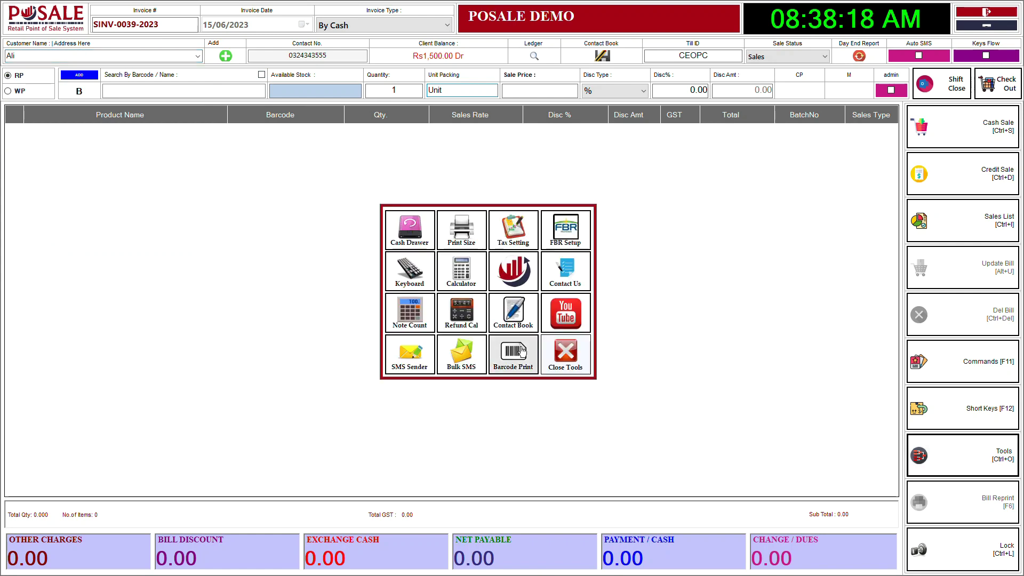
pyautogui.click(565, 353)
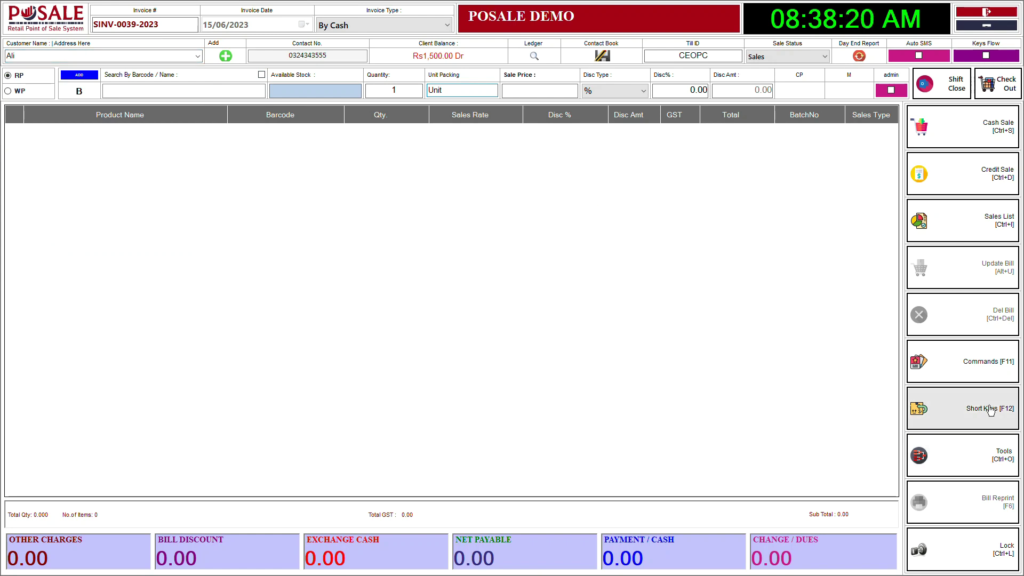
# Step: Open the Daily Activities Report dialog and close it without printing, and look over the available sales commands
pyautogui.click(960, 361)
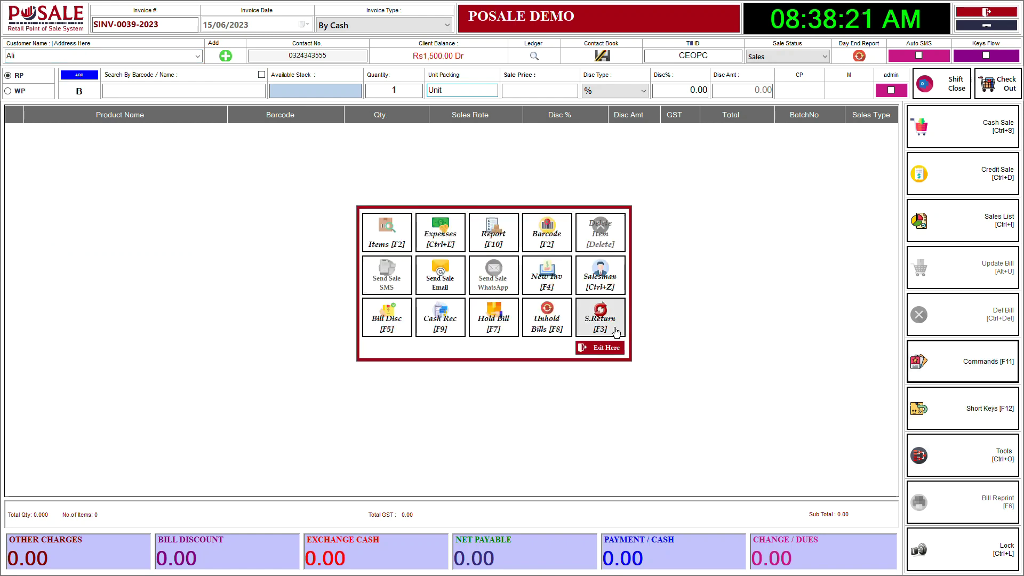
pyautogui.click(506, 249)
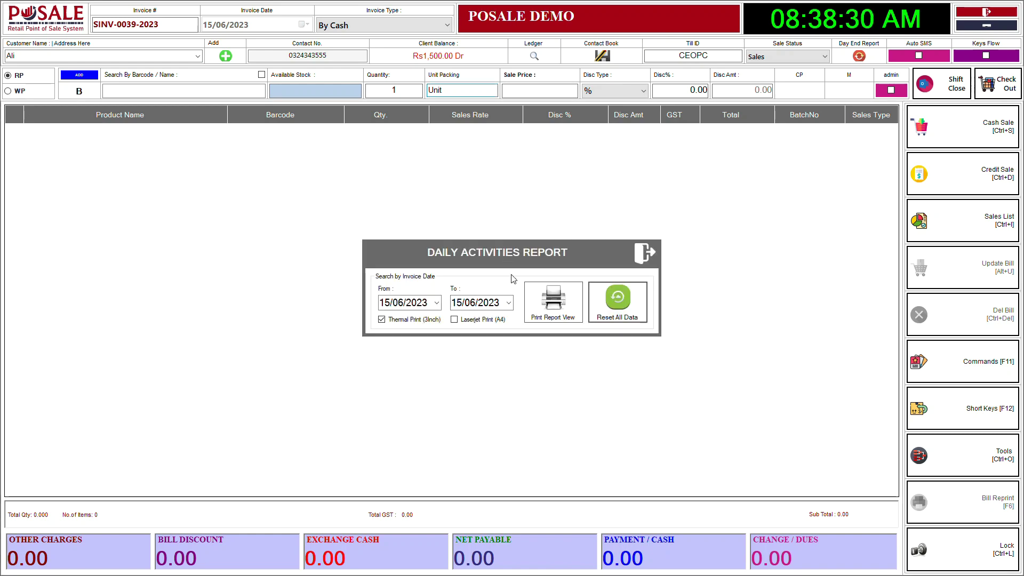
pyautogui.click(644, 252)
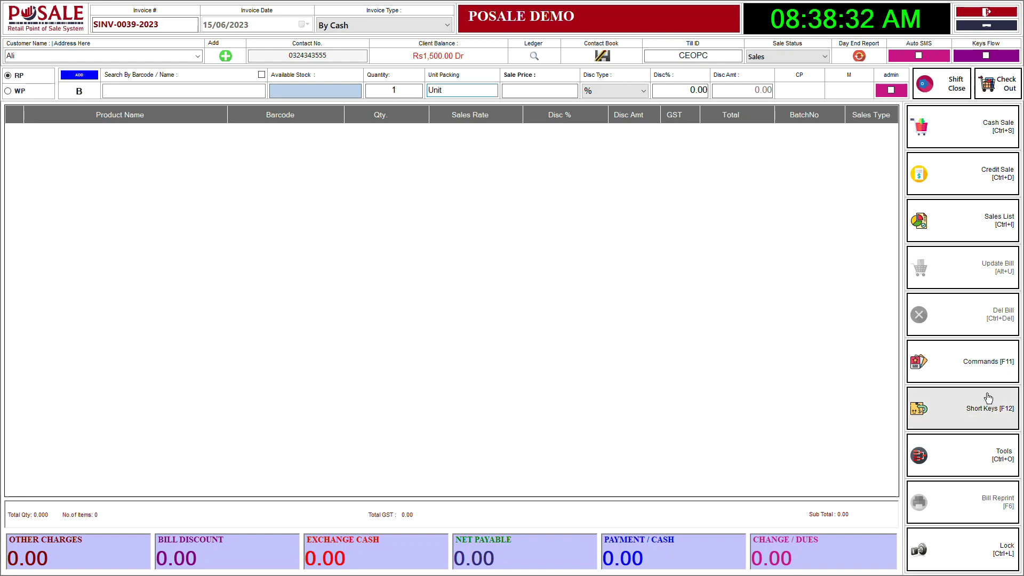
pyautogui.click(982, 368)
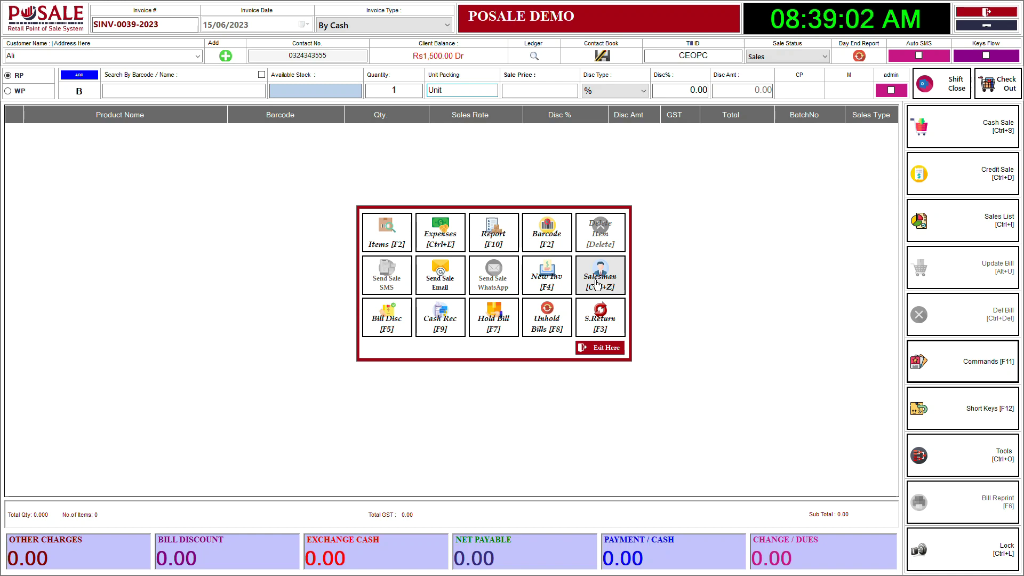
pyautogui.click(592, 350)
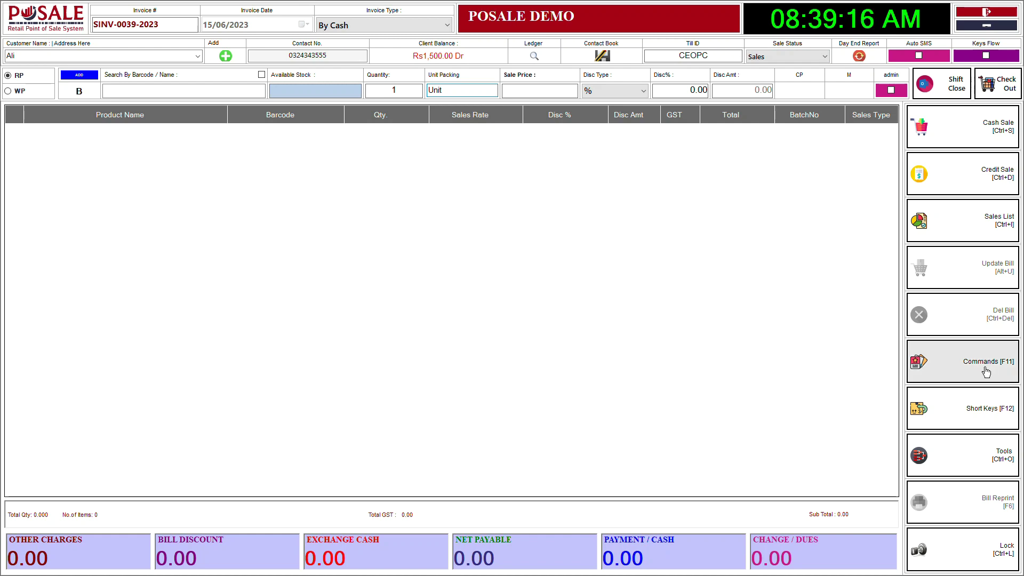
# Step: Set the sale status to SalesReturn
pyautogui.click(762, 58)
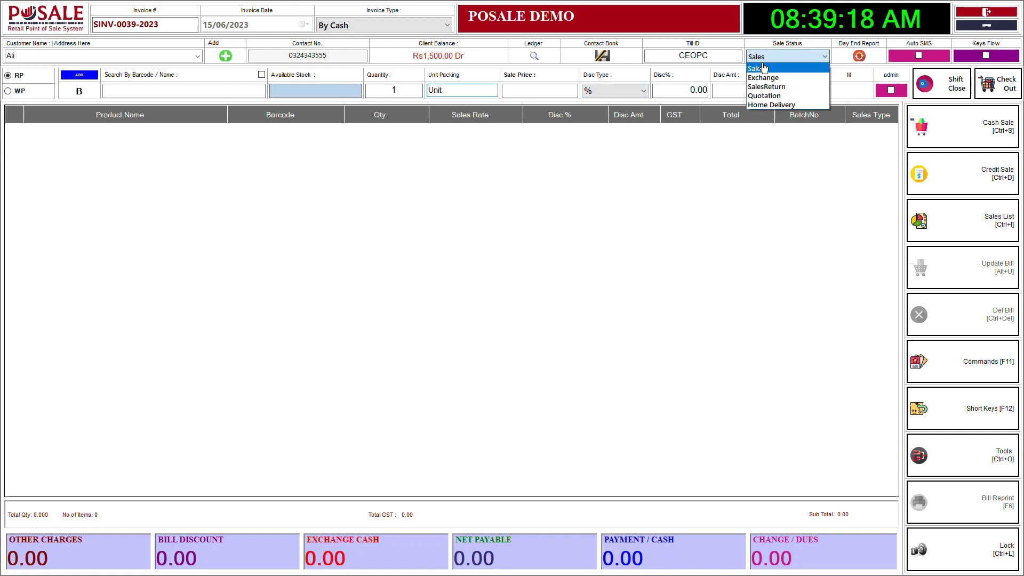
pyautogui.click(771, 86)
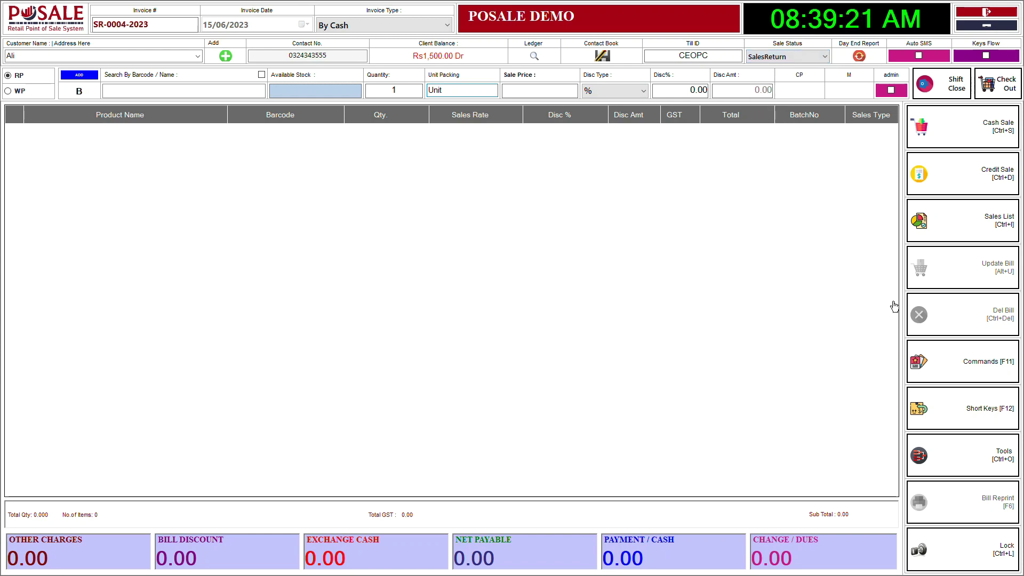
pyautogui.click(978, 362)
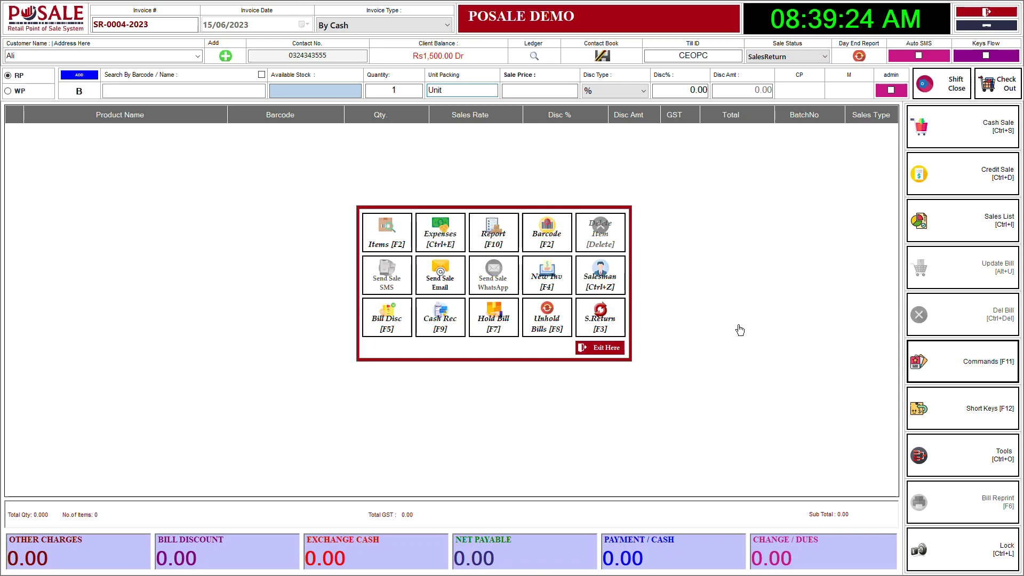
pyautogui.click(609, 321)
pyautogui.click(644, 252)
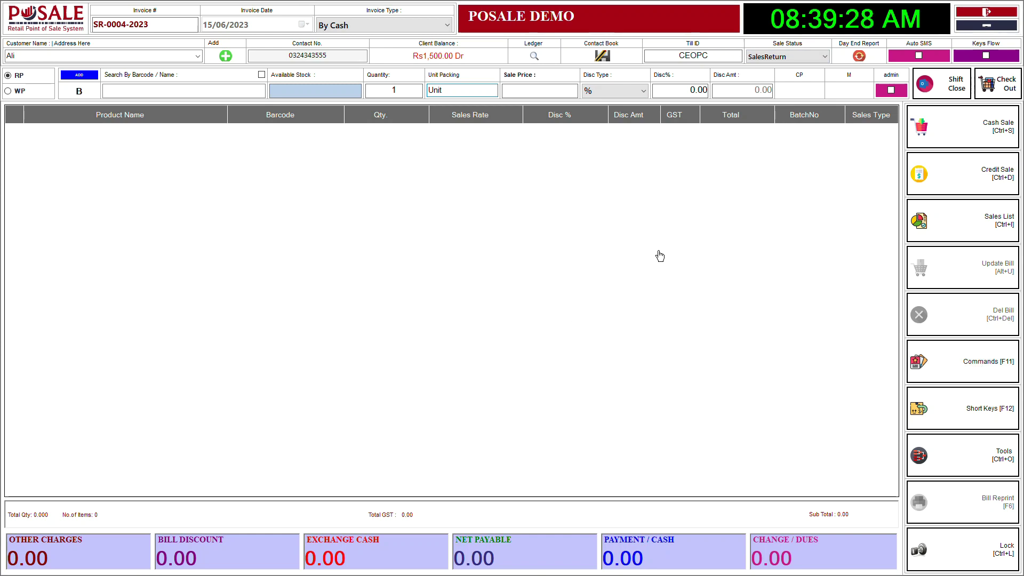
# Step: Start a sales return with invoice number and load the last invoice listed for 15/06/2023 into the return form
pyautogui.press('F3')
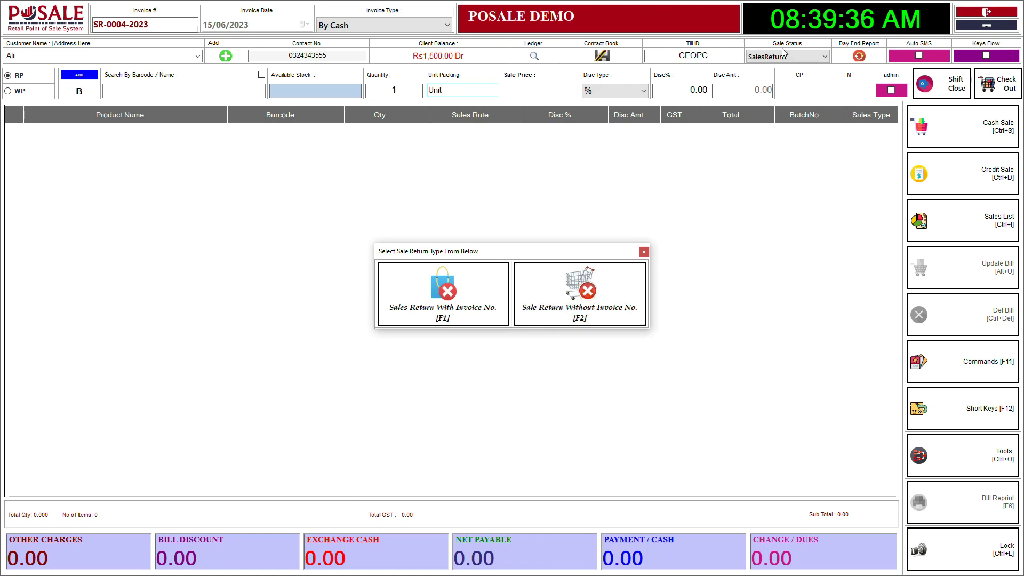
pyautogui.click(437, 302)
pyautogui.click(650, 167)
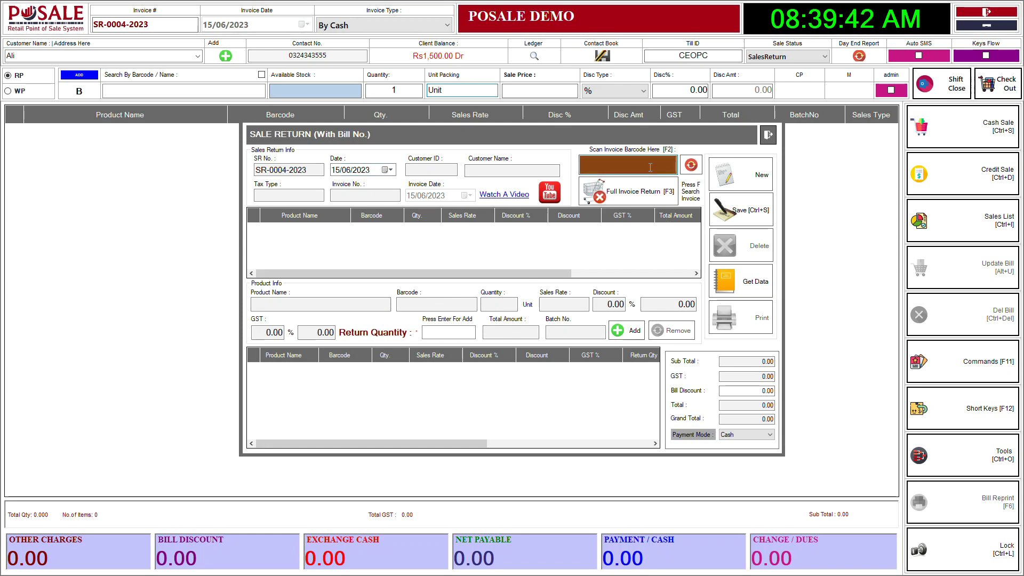
pyautogui.click(691, 165)
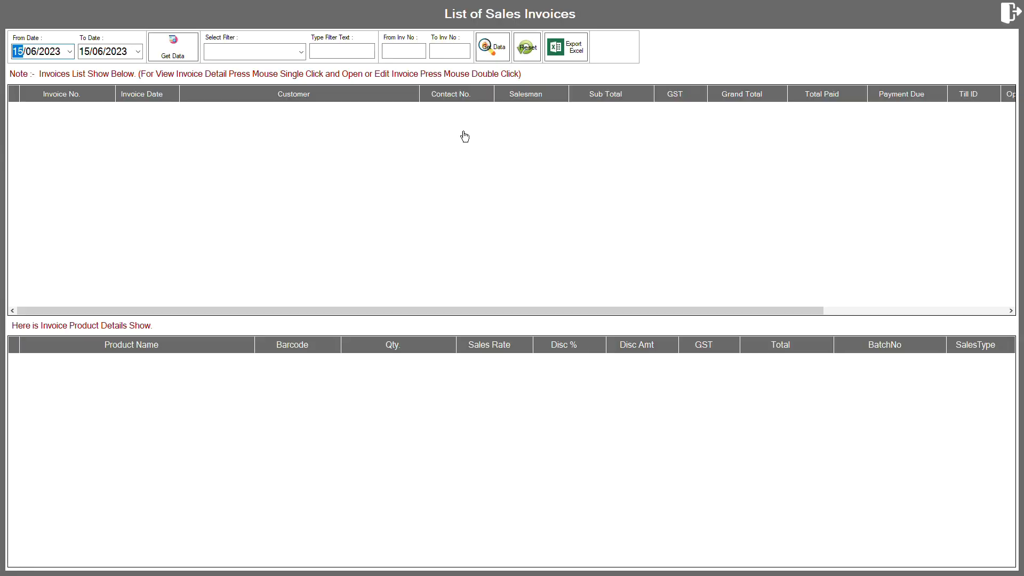
pyautogui.click(180, 49)
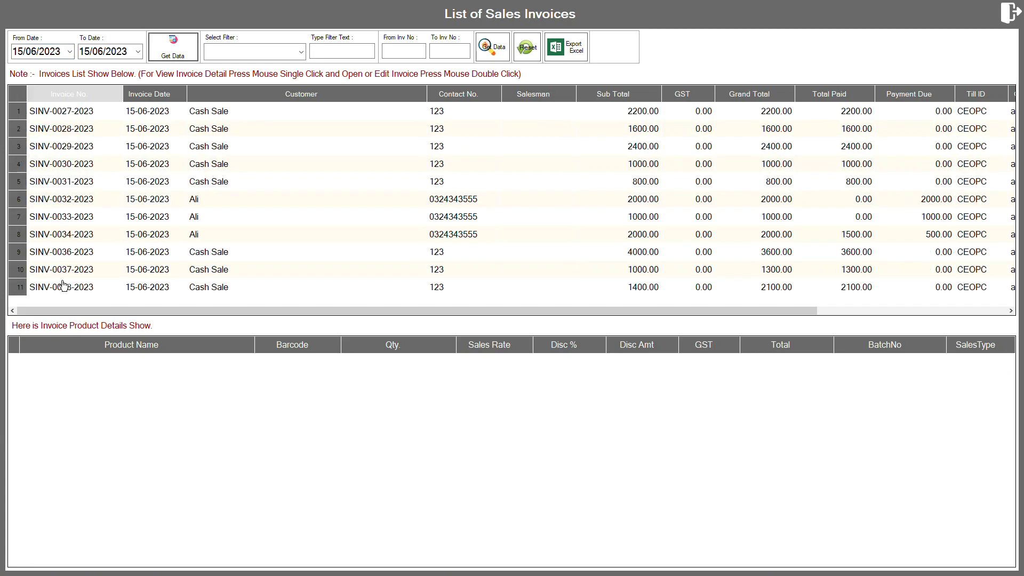
pyautogui.doubleClick(63, 287)
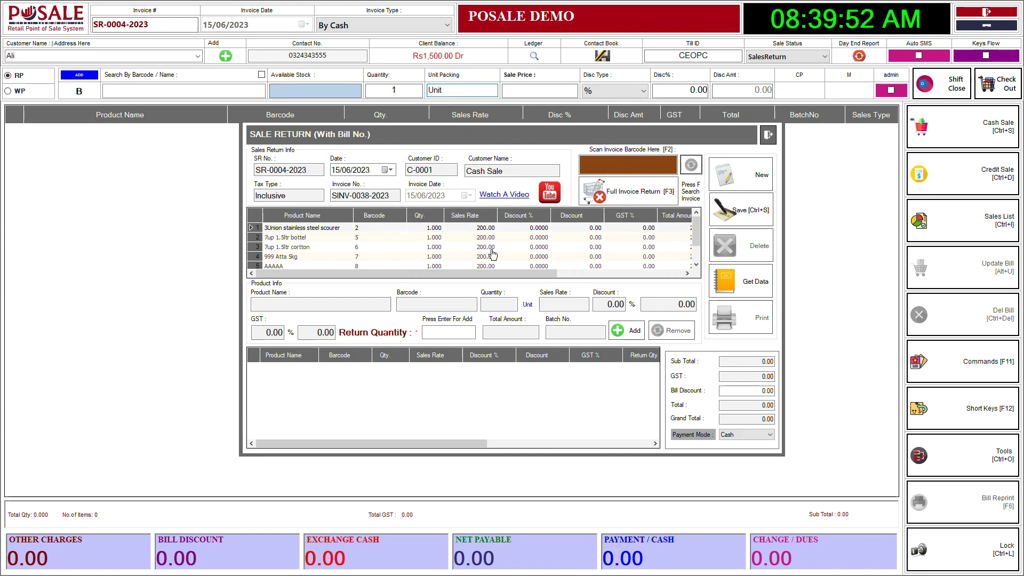
# Step: Add the 7up 1.5ltr cortton item with return quantity 1 to the sale return, and close the form without saving
pyautogui.doubleClick(429, 248)
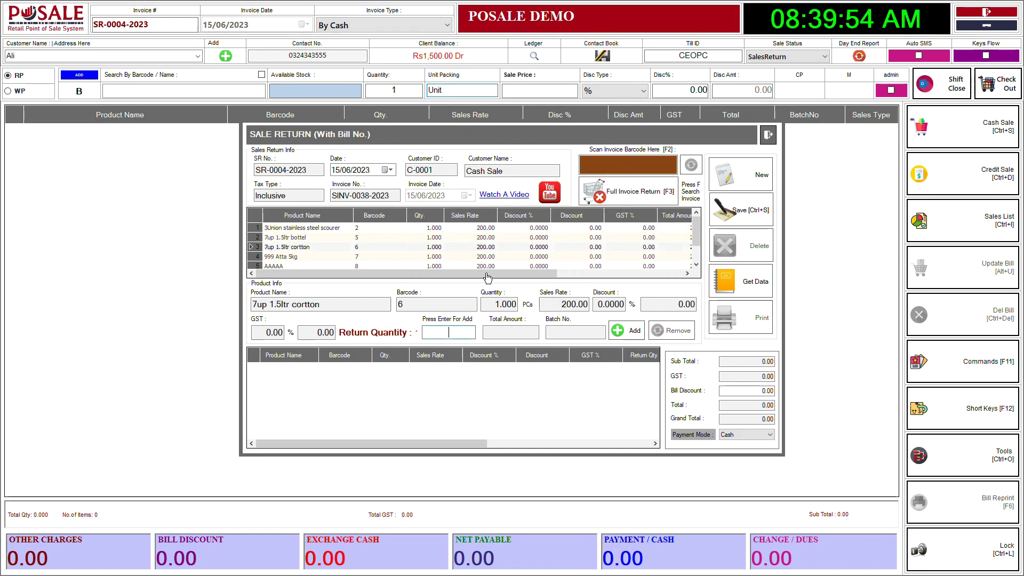
pyautogui.write('1')
pyautogui.click(633, 331)
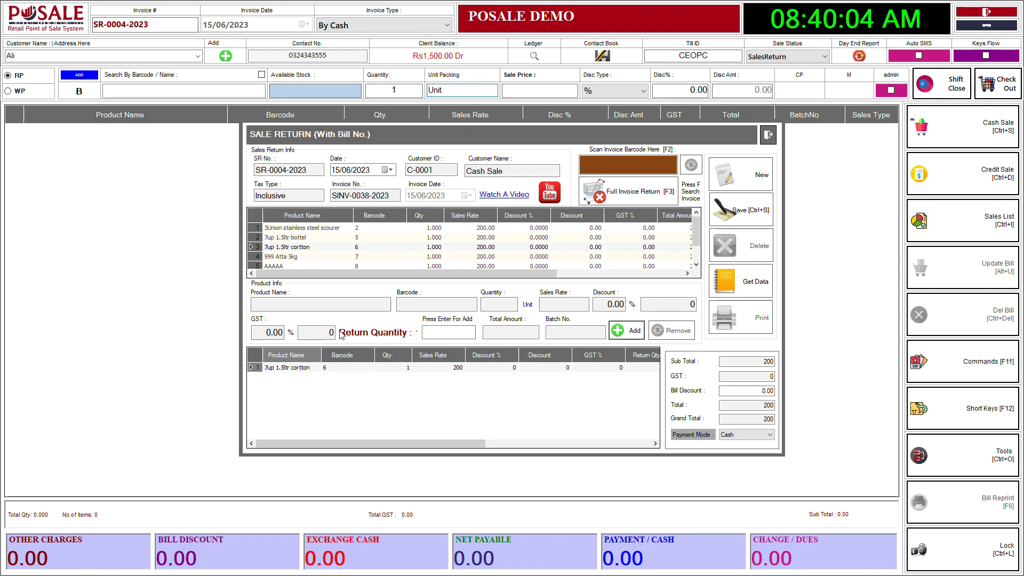
pyautogui.click(767, 137)
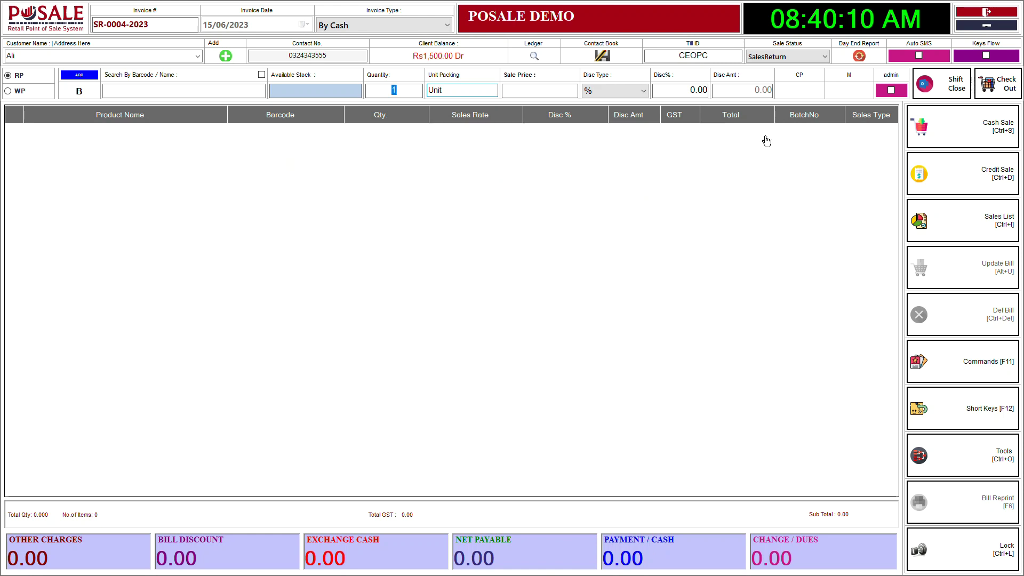